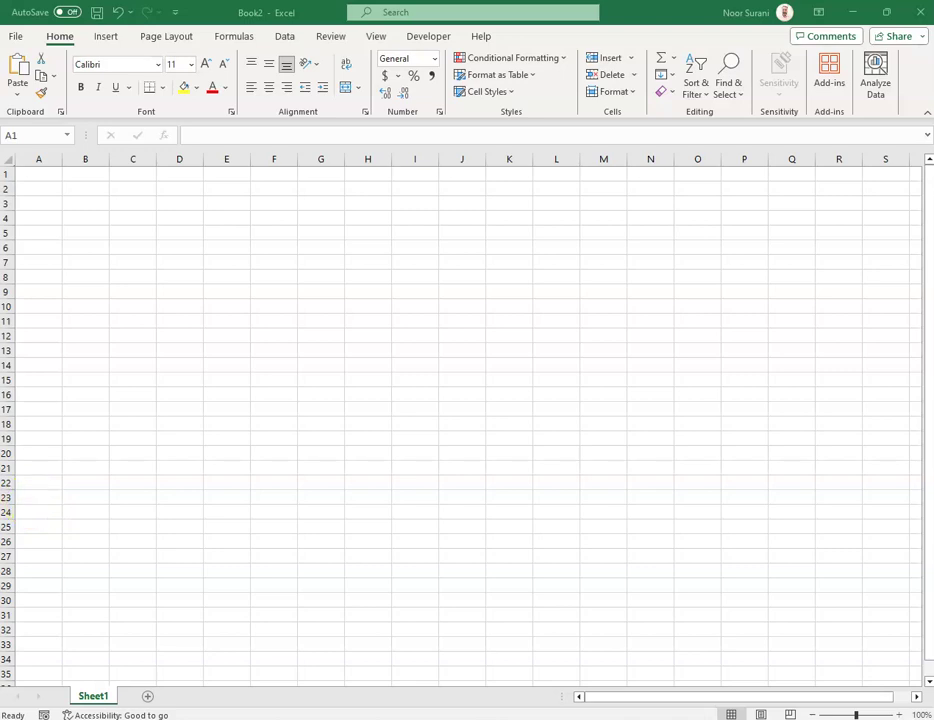
Step: Enlarge the presentation and select the colorhunt.co link on the Design Tools slide
{"action": "left_click_drag", "start_coordinate": [0, 40], "coordinate": [156, 42]}
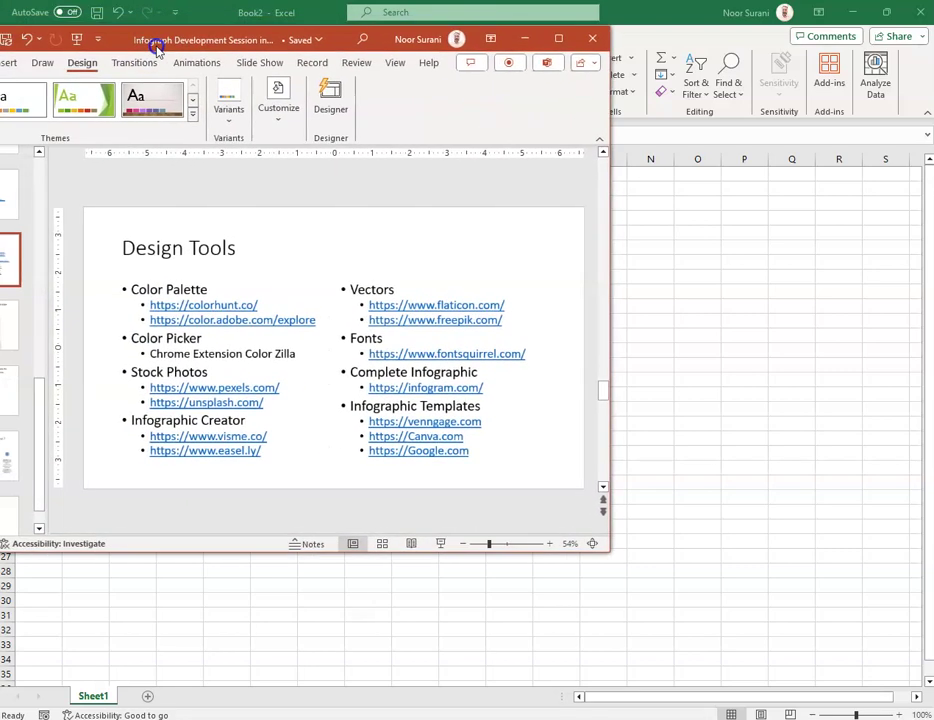
{"action": "double_click", "coordinate": [119, 42]}
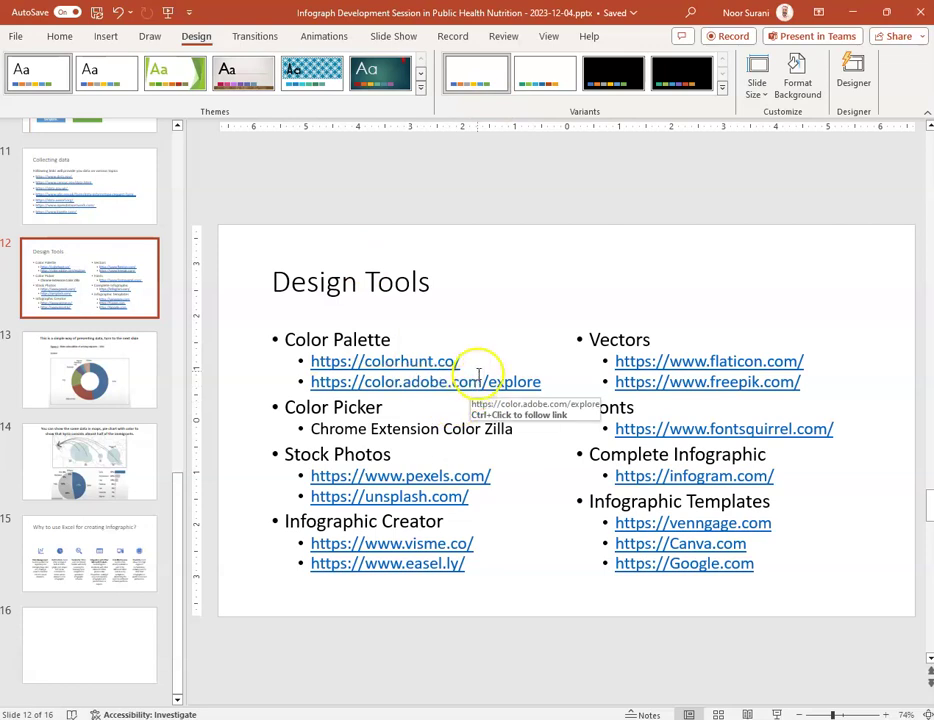
{"action": "left_click_drag", "start_coordinate": [467, 348], "coordinate": [338, 358]}
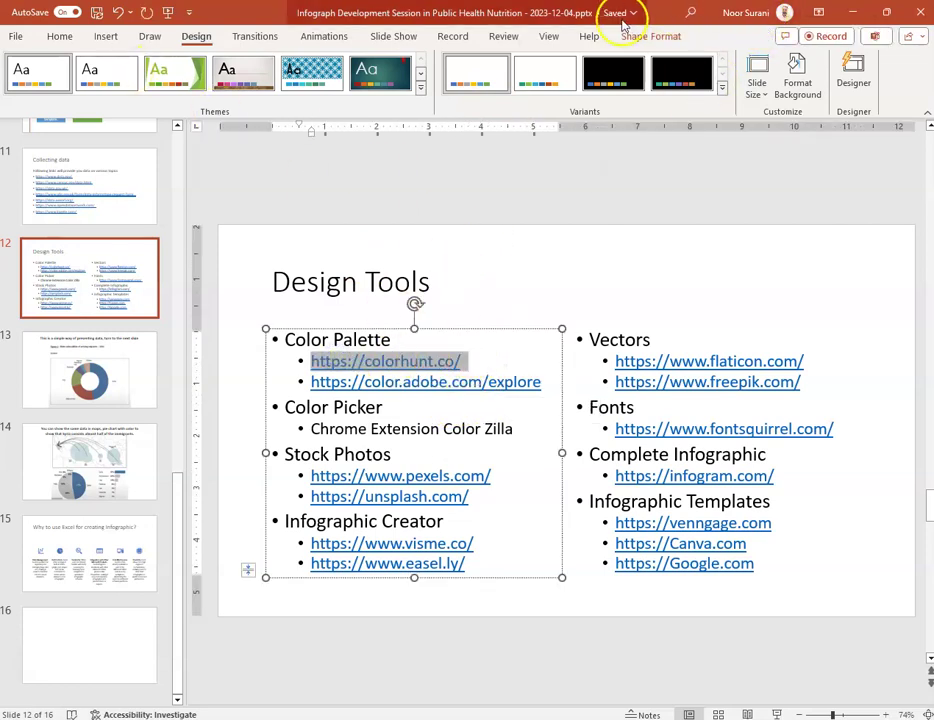
{"action": "left_click_drag", "start_coordinate": [663, 17], "coordinate": [30, 100]}
{"action": "key", "text": "alt+Tab"}
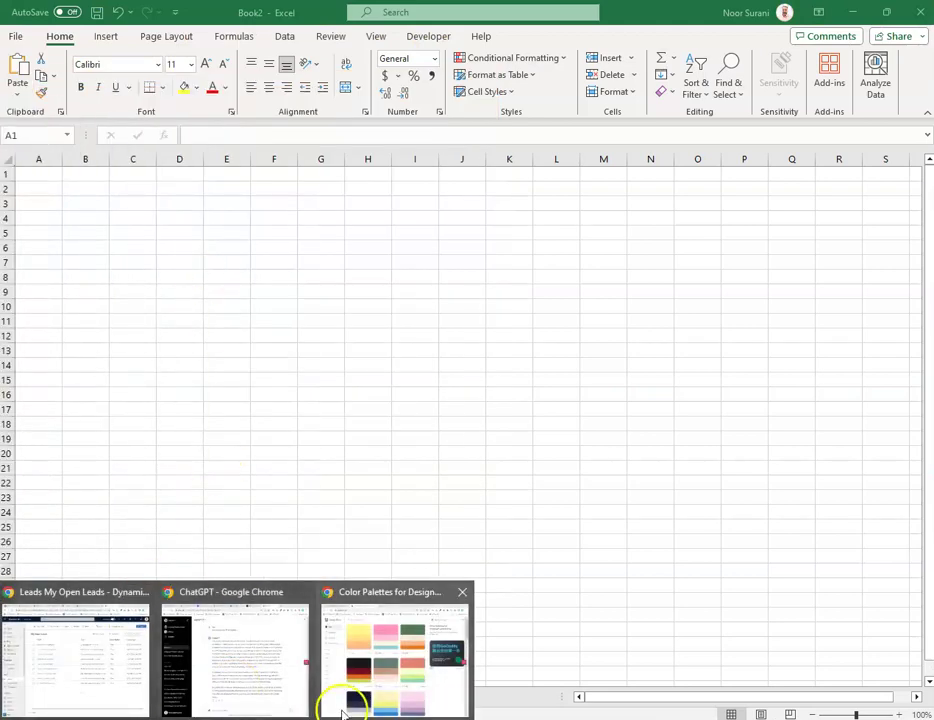
Step: Reload colorhunt.co in Chrome and open the #191919, #750E21, #E3651D, #BED754 palette
{"action": "left_click", "coordinate": [336, 690]}
{"action": "left_click", "coordinate": [181, 42]}
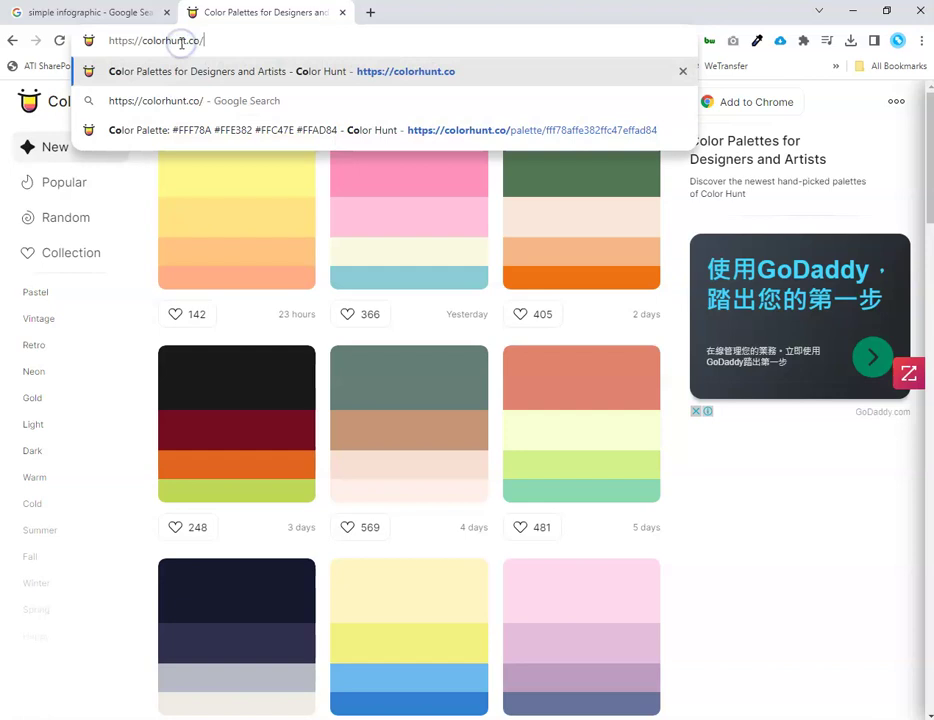
{"action": "key", "text": "Return"}
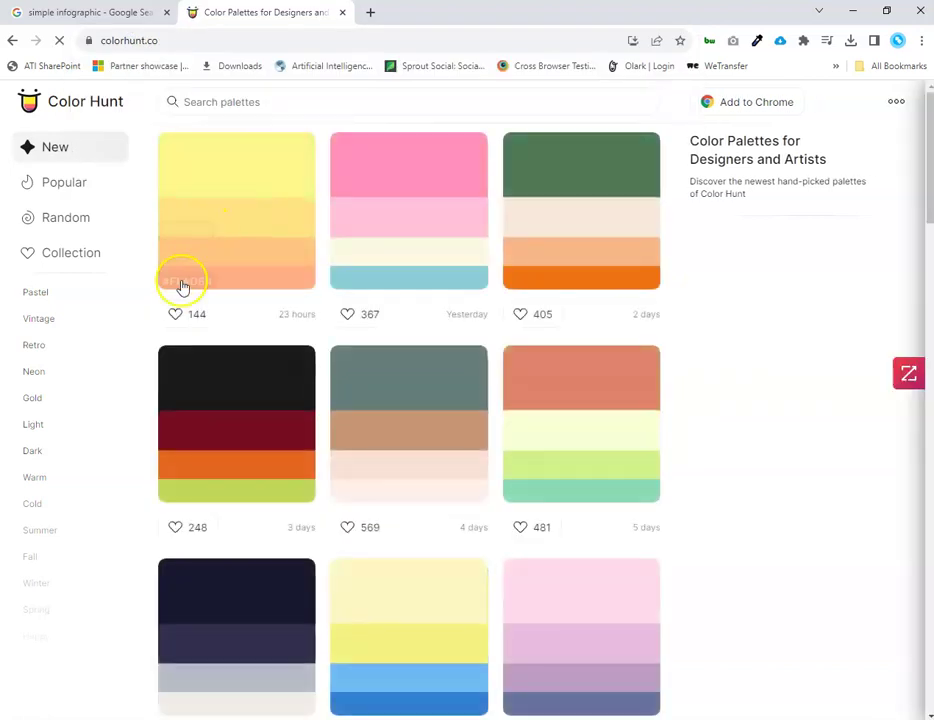
{"action": "scroll", "coordinate": [167, 313], "scroll_direction": "down", "scroll_amount": 3}
{"action": "scroll", "coordinate": [165, 315], "scroll_direction": "up", "scroll_amount": 3}
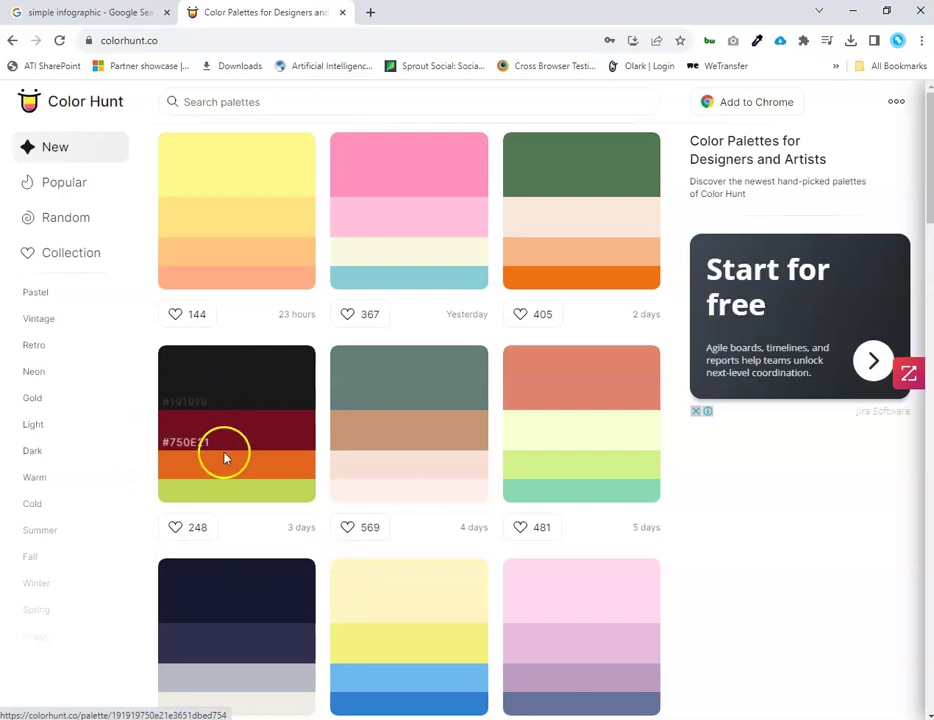
{"action": "left_click", "coordinate": [259, 386]}
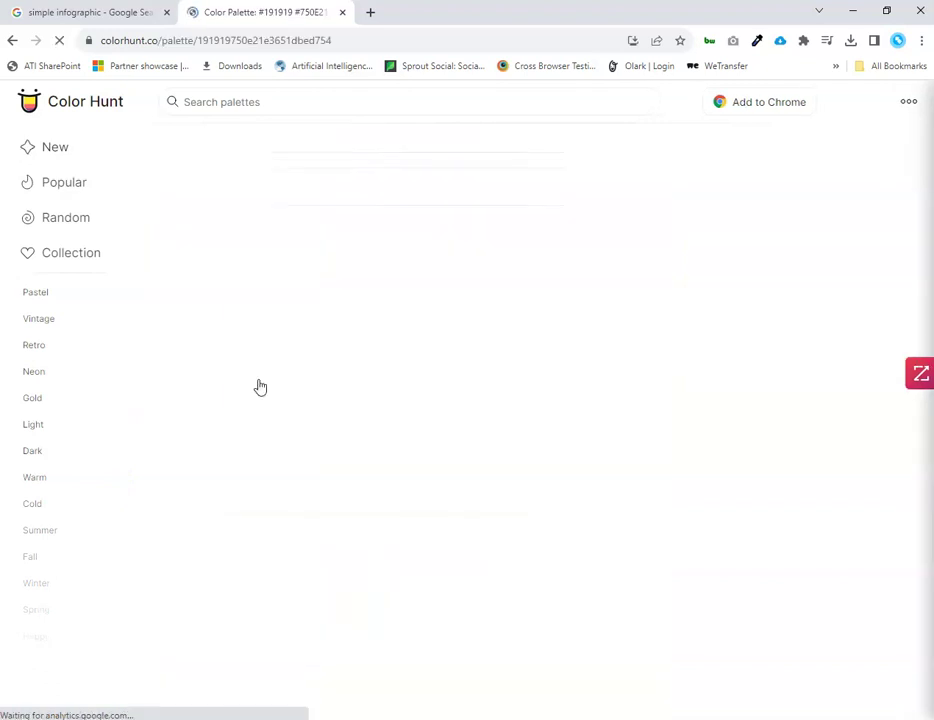
{"action": "scroll", "coordinate": [543, 224], "scroll_direction": "down", "scroll_amount": 2}
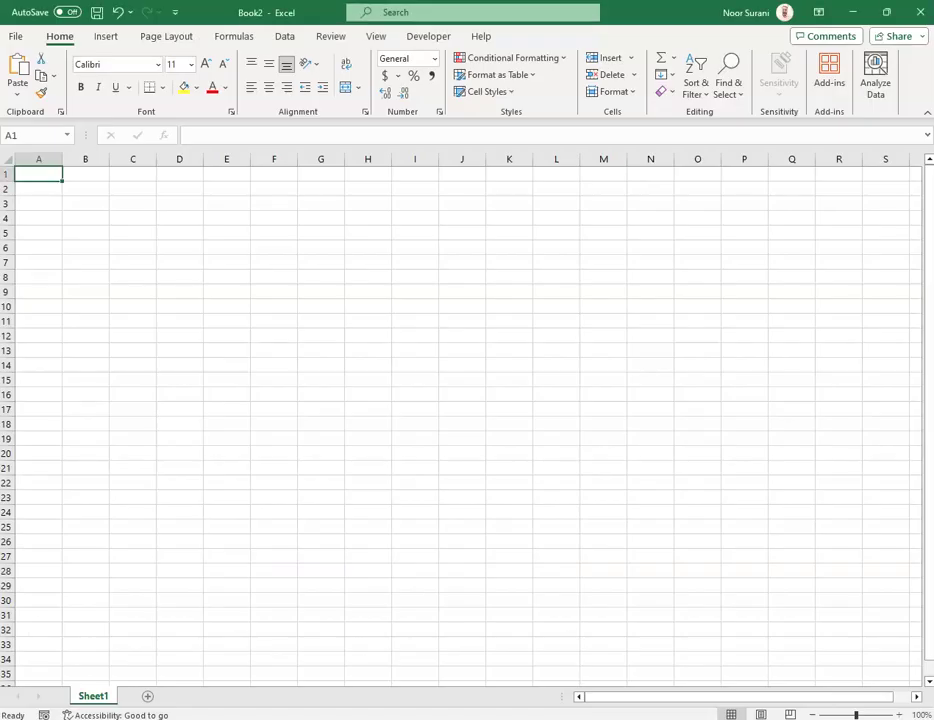
Step: Fill cells A1:P9 with the custom near-black colour RGB 25, 25, 25 (#191919)
{"action": "left_click_drag", "start_coordinate": [36, 172], "coordinate": [746, 288]}
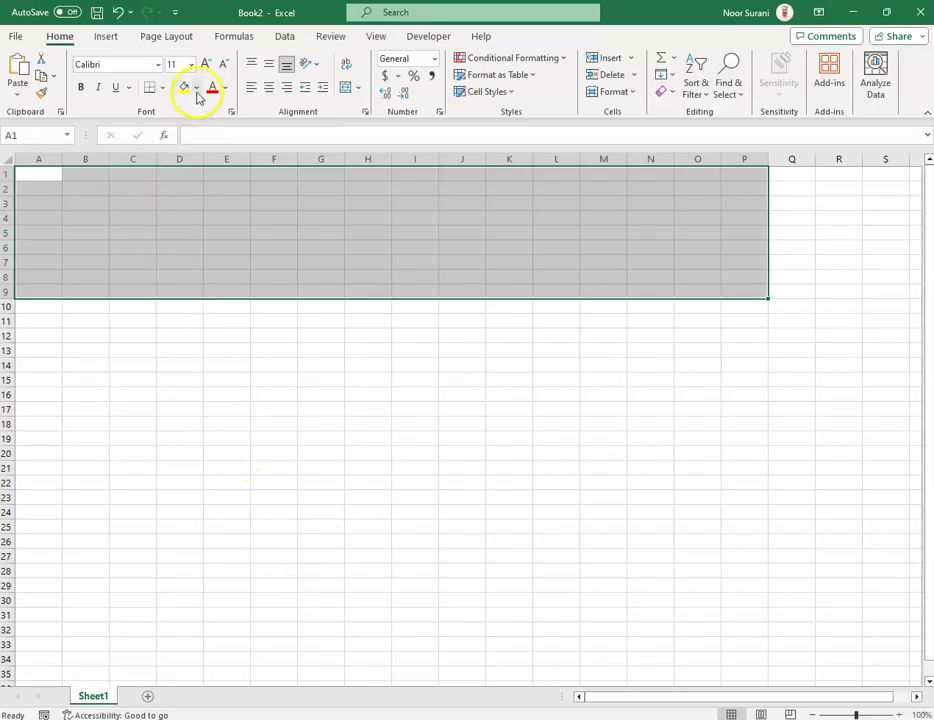
{"action": "left_click", "coordinate": [197, 90]}
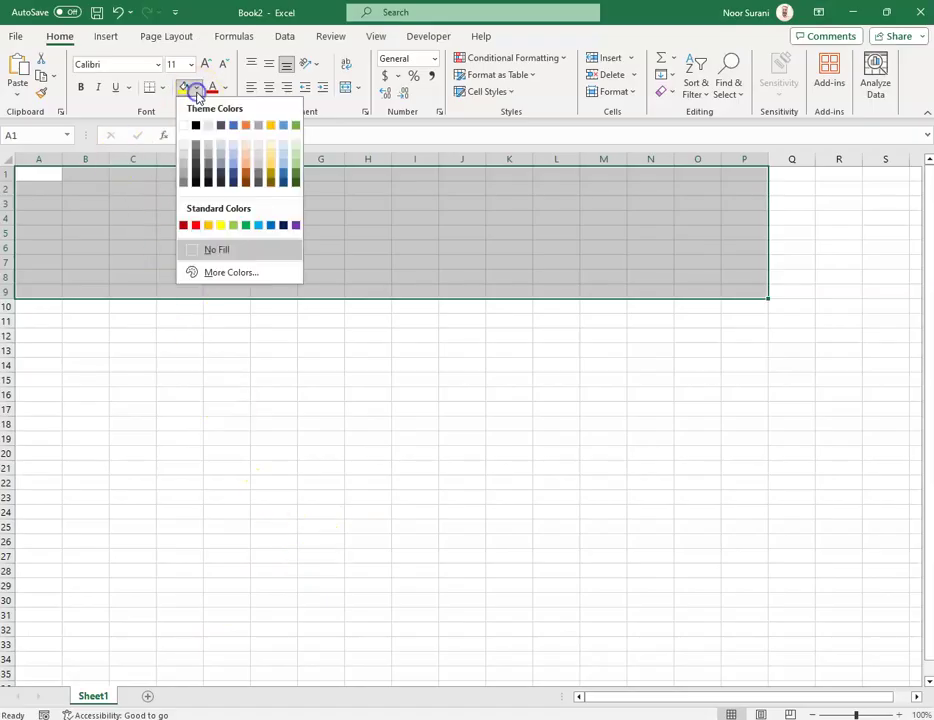
{"action": "left_click", "coordinate": [225, 273]}
{"action": "left_click", "coordinate": [609, 138]}
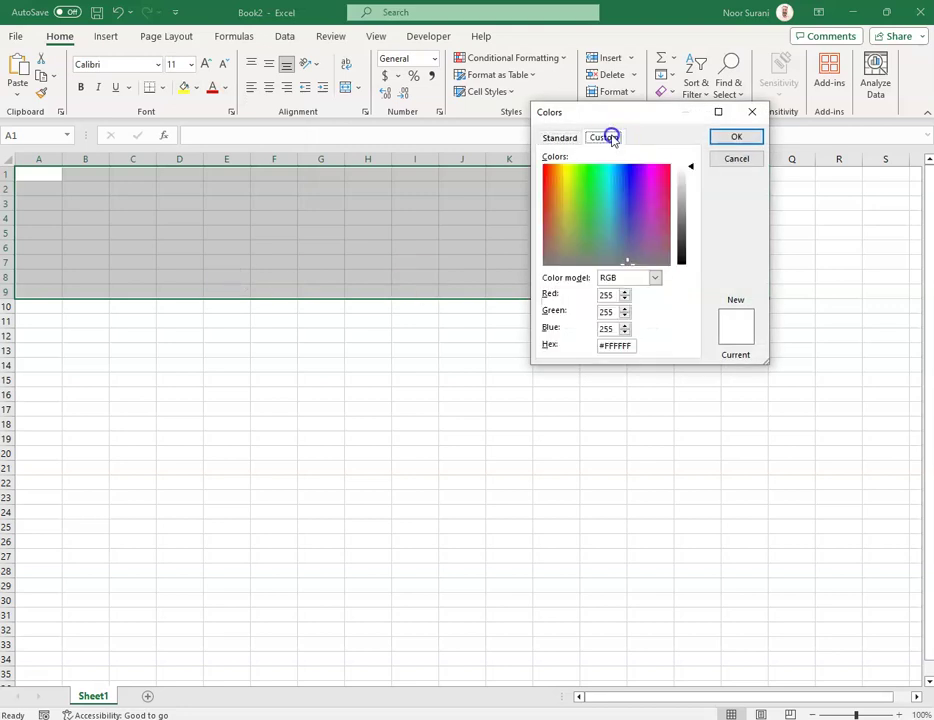
{"action": "type", "text": "25"}
{"action": "key", "text": "Tab"}
{"action": "type", "text": "225"}
{"action": "key", "text": "Return"}
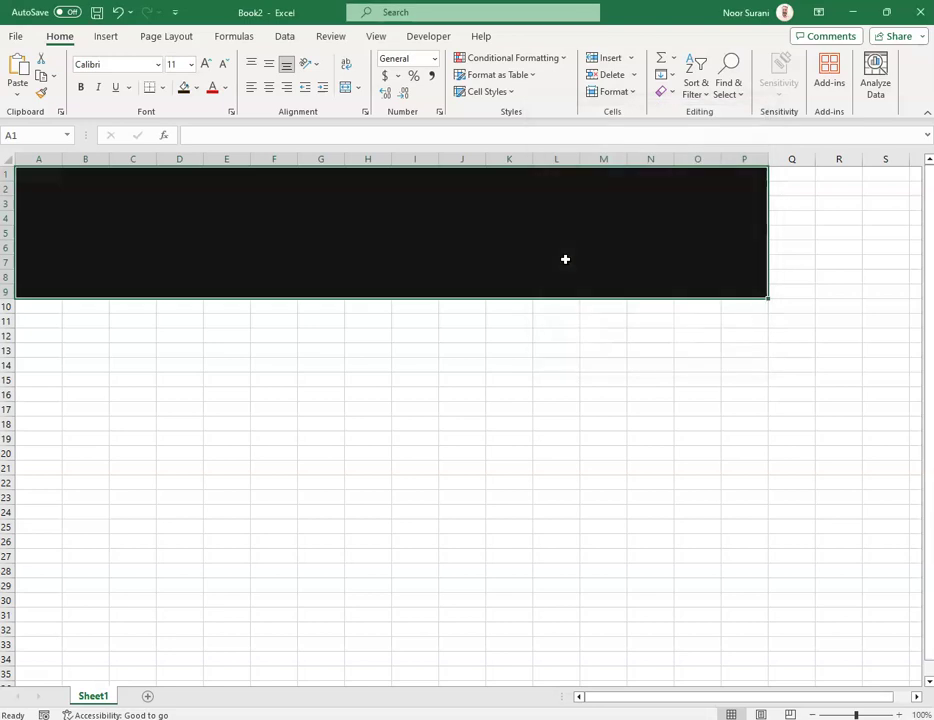
{"action": "left_click", "coordinate": [186, 393]}
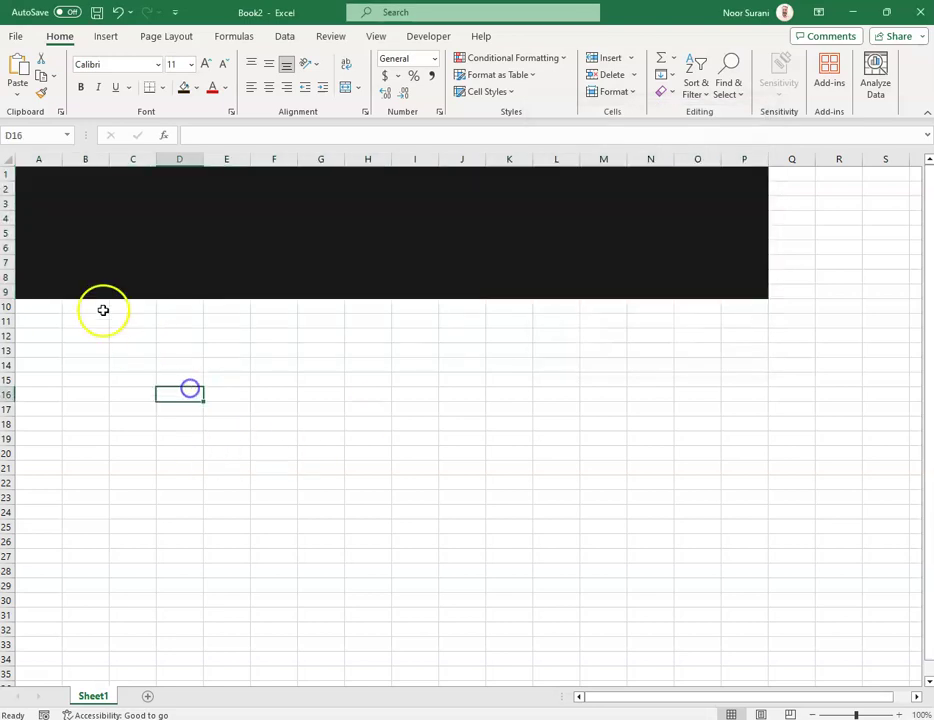
Step: Insert a text box in the black header band and type the title 'Life Expectancy Infographic'
{"action": "left_click", "coordinate": [37, 307]}
{"action": "left_click", "coordinate": [113, 219]}
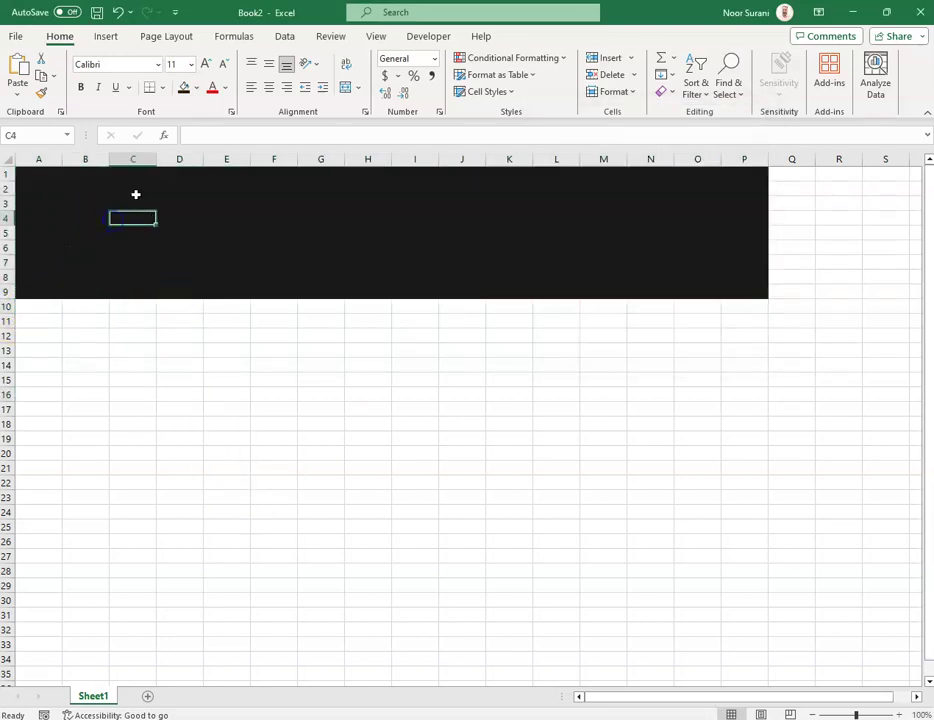
{"action": "left_click", "coordinate": [105, 38]}
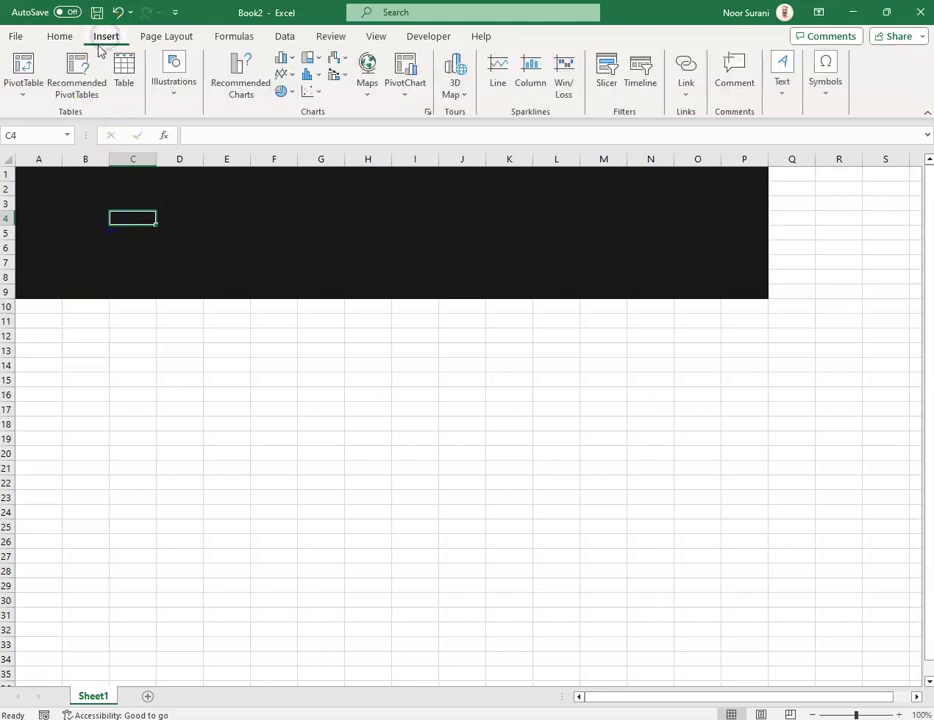
{"action": "left_click", "coordinate": [189, 84]}
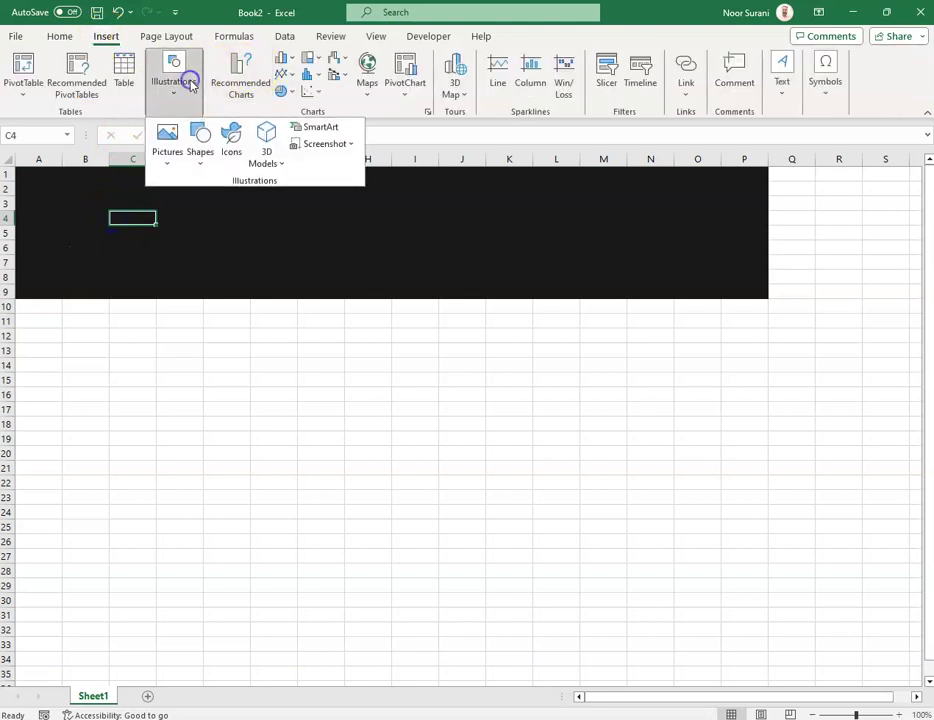
{"action": "left_click", "coordinate": [201, 144]}
{"action": "left_click", "coordinate": [192, 208]}
{"action": "left_click", "coordinate": [119, 199]}
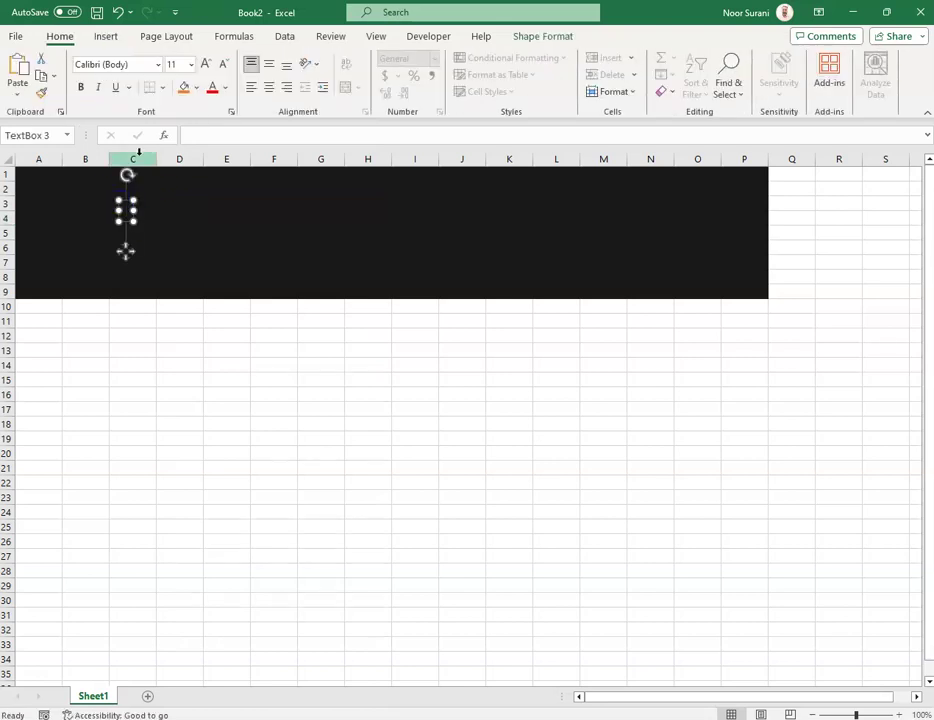
{"action": "type", "text": "Tex"}
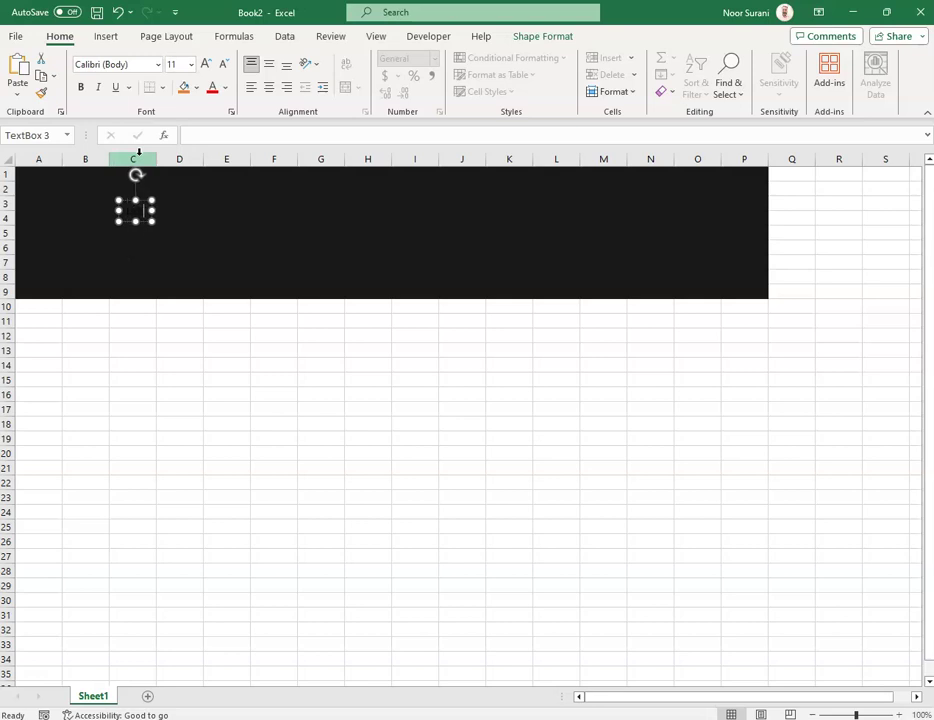
{"action": "type", "text": "Bo"}
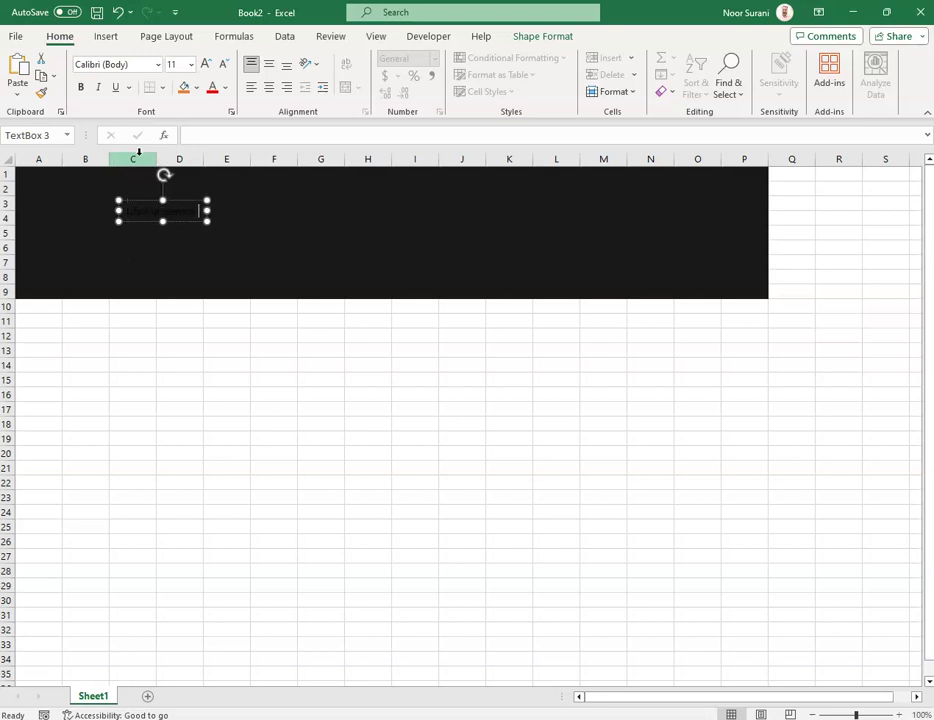
{"action": "type", "text": "oar"}
Step: Make the title white, 32 pt and bold, and move it toward the header's centre
{"action": "key", "text": "ctrl+a"}
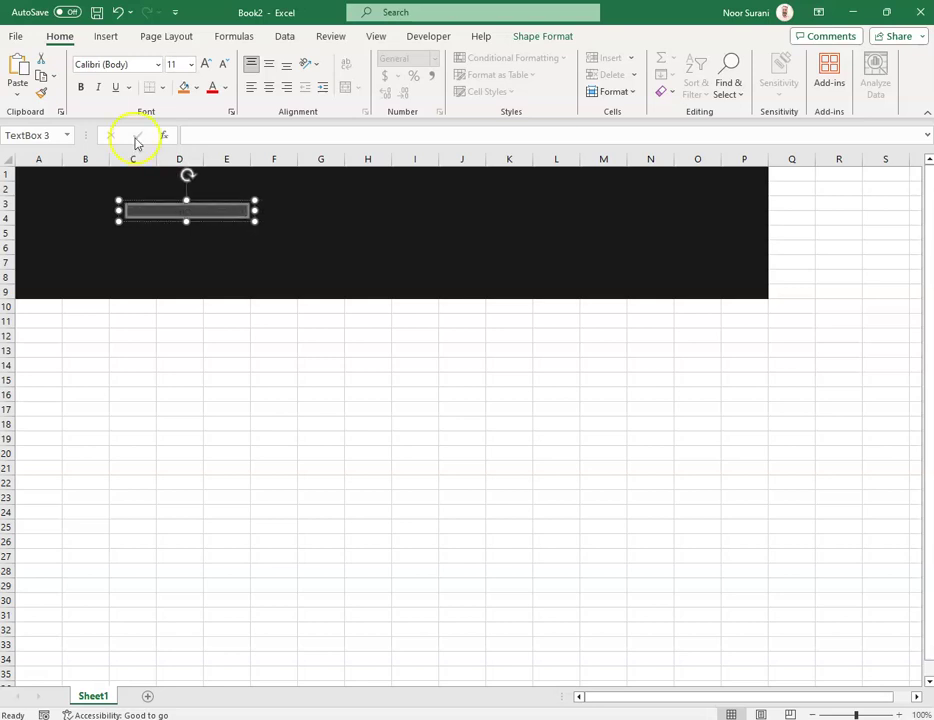
{"action": "left_click", "coordinate": [225, 88]}
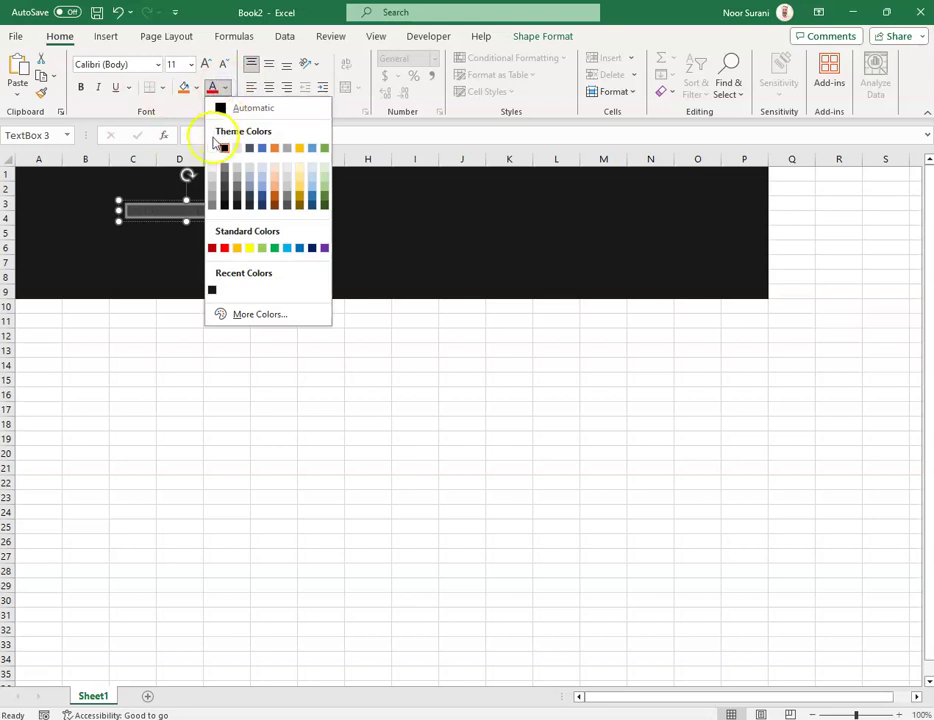
{"action": "left_click", "coordinate": [212, 148]}
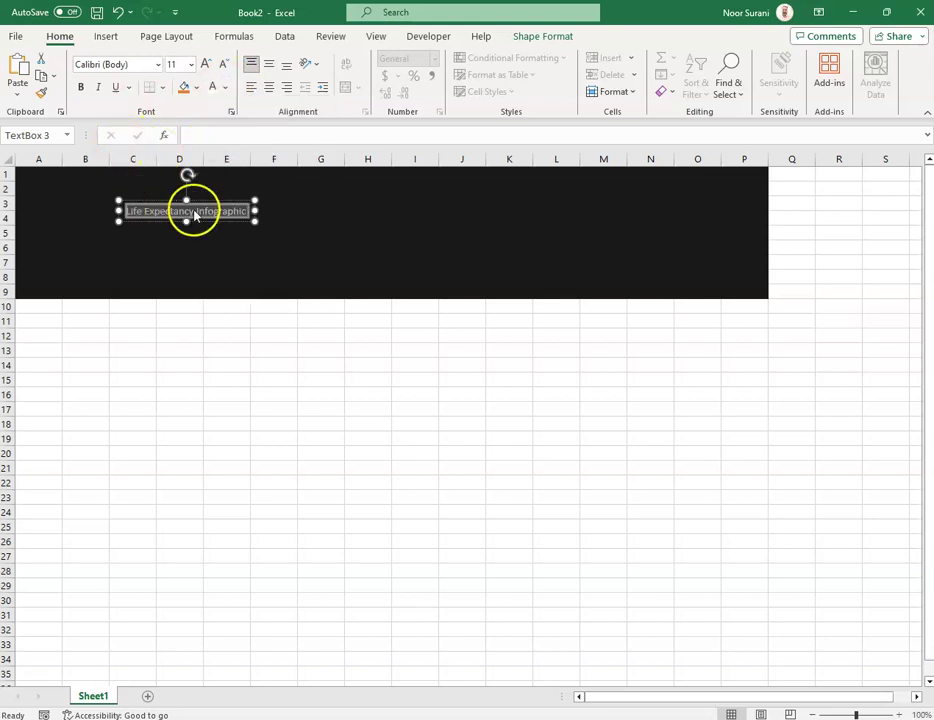
{"action": "key", "text": "ctrl+shift+period"}
{"action": "key", "text": "ctrl+shift+period"}
{"action": "key", "text": "ctrl+shift+period"}
{"action": "key", "text": "ctrl+shift+period"}
{"action": "key", "text": "ctrl+shift+period"}
{"action": "key", "text": "ctrl+shift+period"}
{"action": "key", "text": "ctrl+shift+period"}
{"action": "key", "text": "ctrl+shift+period"}
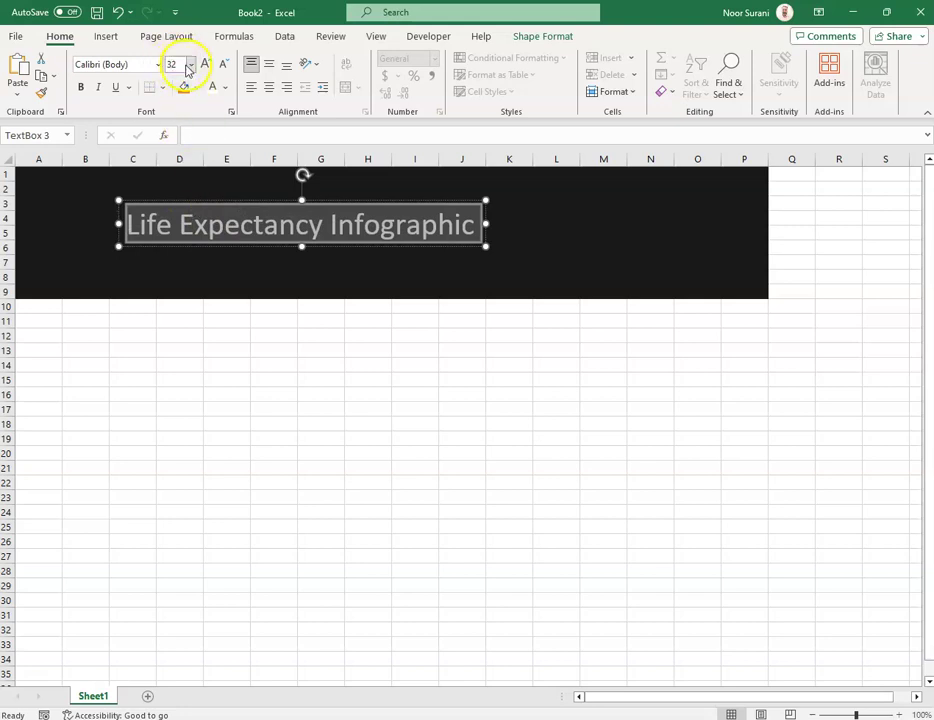
{"action": "key", "text": "ctrl+b"}
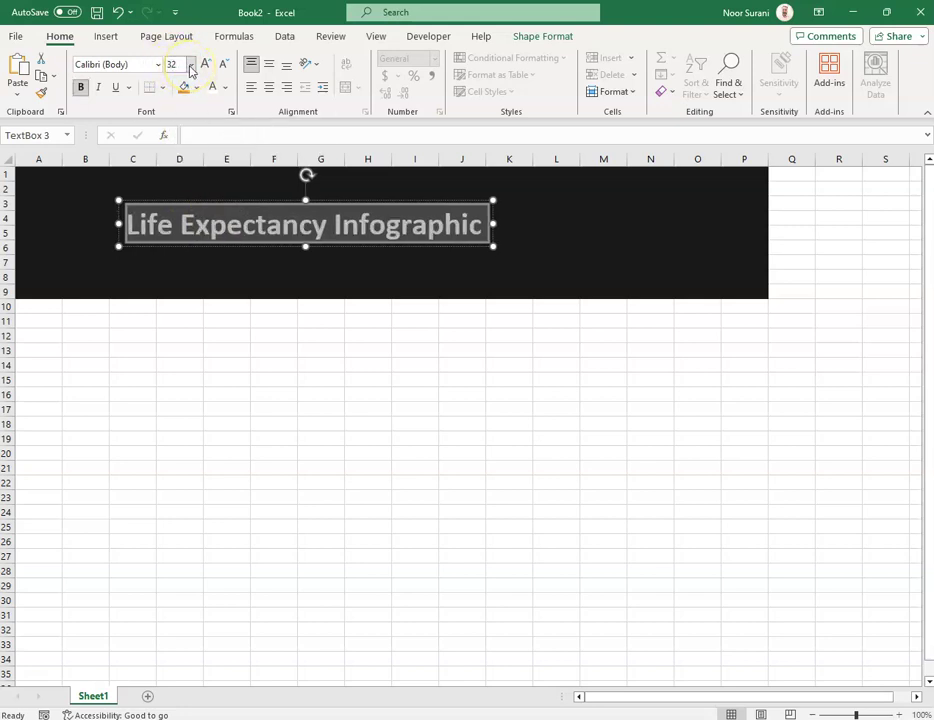
{"action": "left_click_drag", "start_coordinate": [402, 200], "coordinate": [454, 186]}
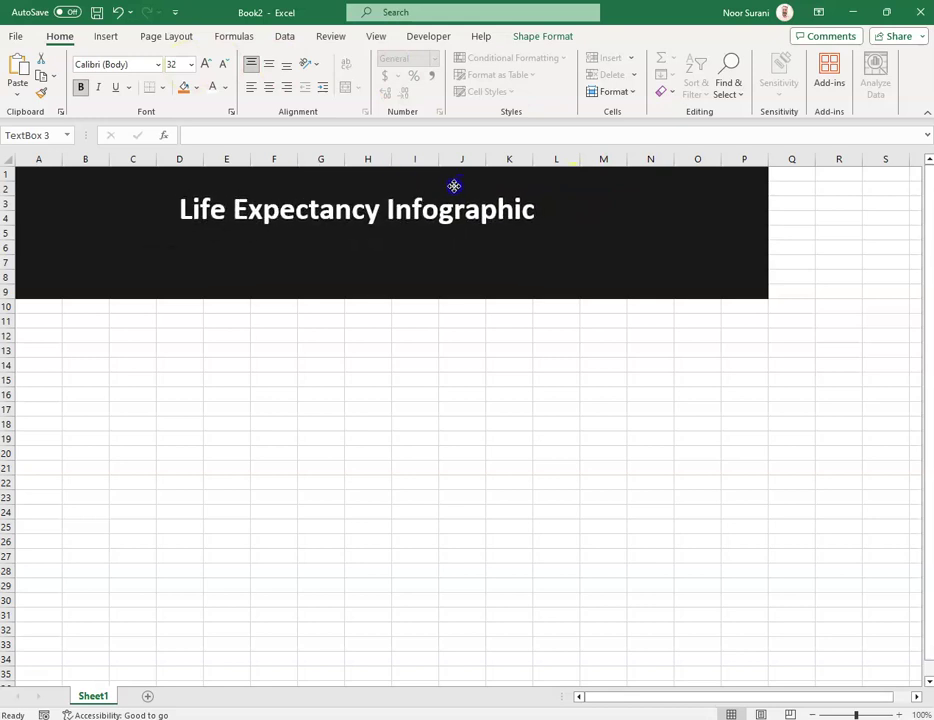
{"action": "left_click", "coordinate": [417, 346]}
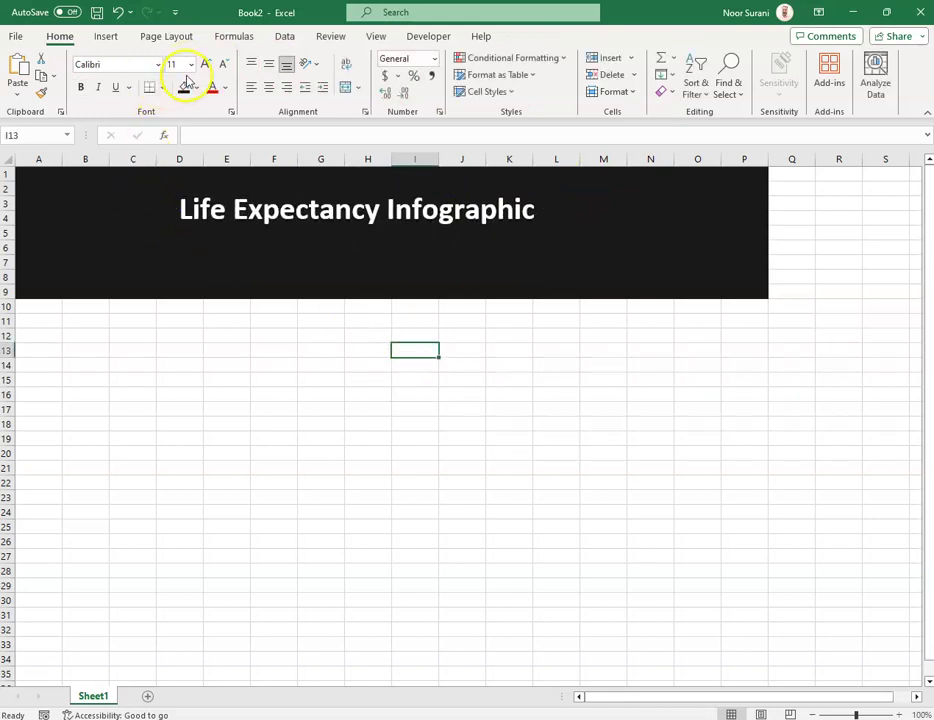
Step: Add a second text box with the subtitle about discussing life expectancy of different regions and reasons
{"action": "left_click", "coordinate": [104, 38]}
{"action": "left_click", "coordinate": [190, 82]}
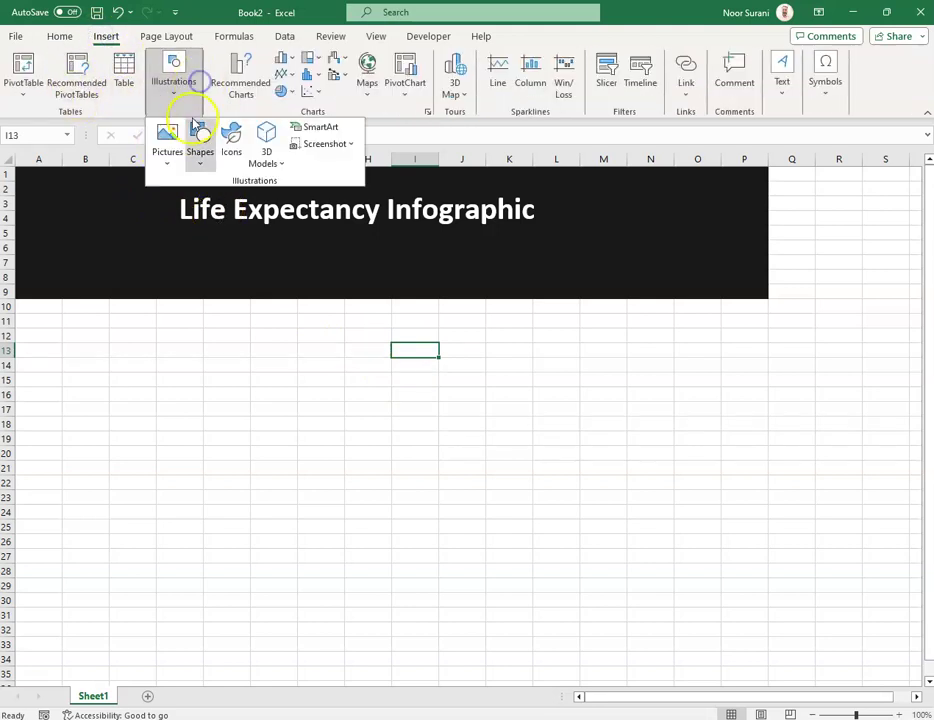
{"action": "left_click", "coordinate": [199, 134]}
{"action": "left_click", "coordinate": [191, 198]}
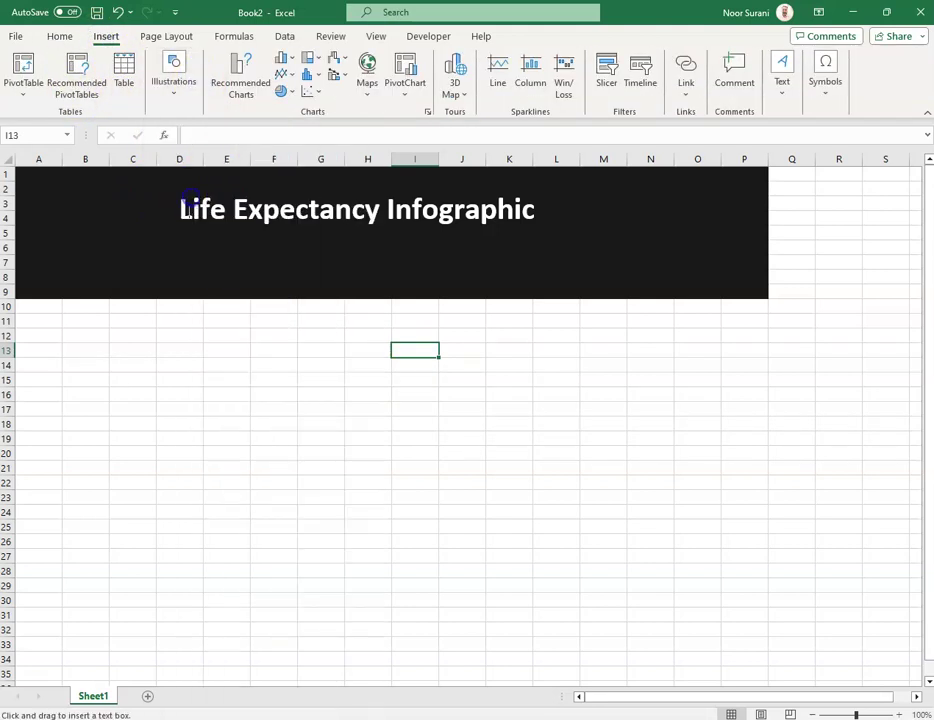
{"action": "left_click", "coordinate": [160, 250]}
{"action": "type", "text": "Male"}
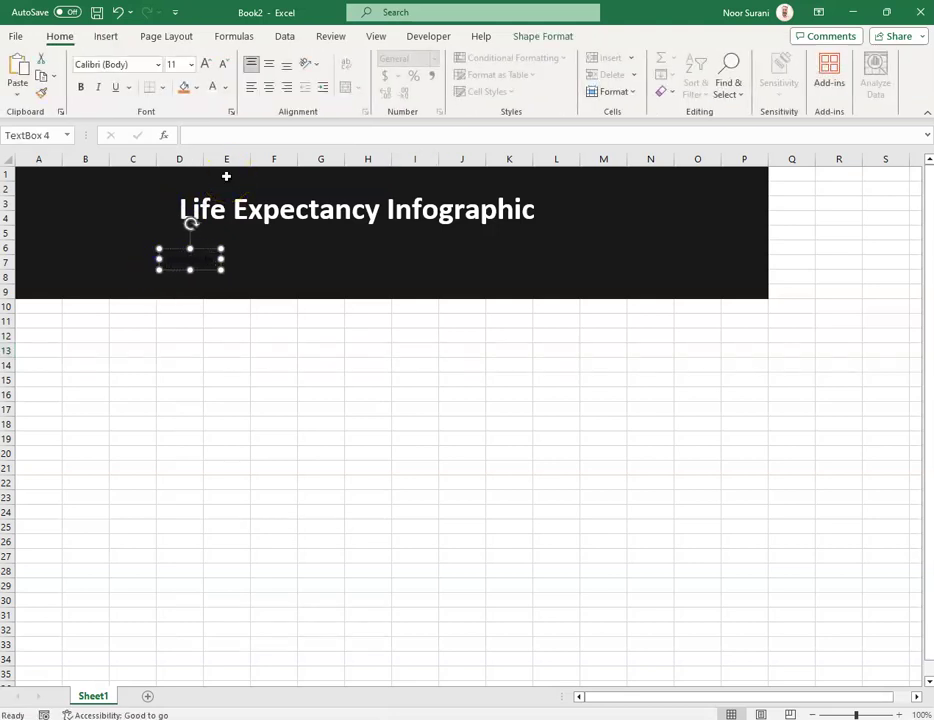
{"action": "left_click", "coordinate": [208, 261]}
{"action": "type", "text": "graphic we are going to discuss"}
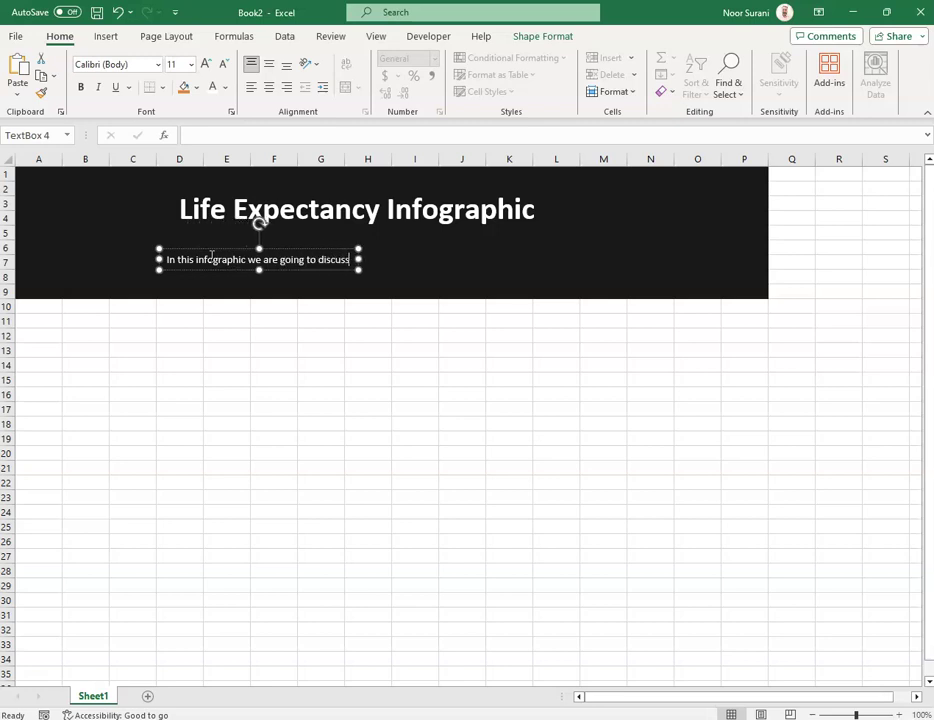
{"action": "type", "text": " life expectancy of different r"}
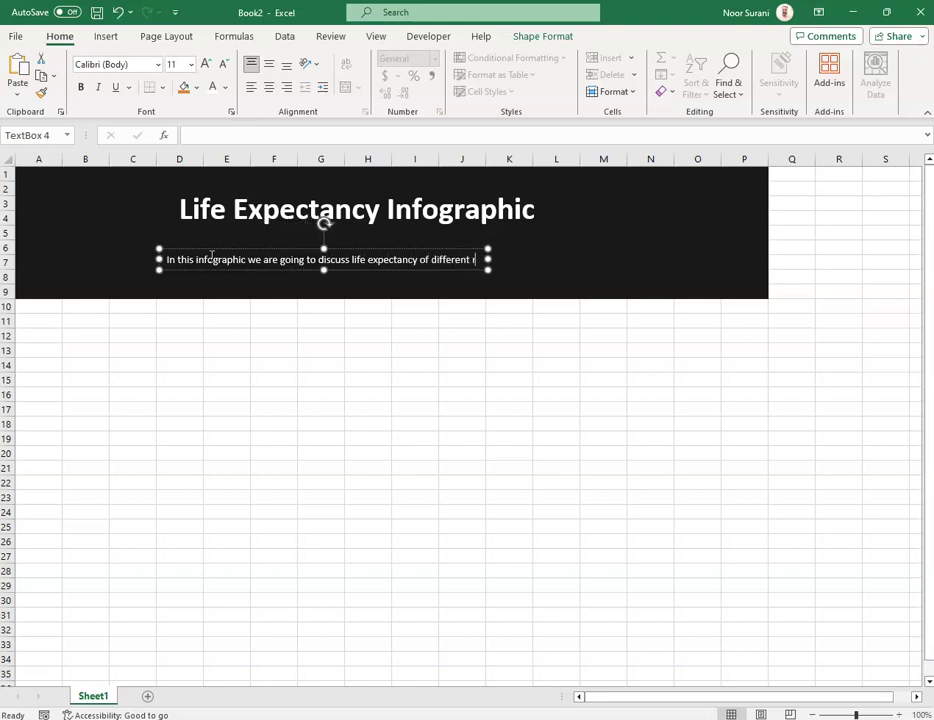
{"action": "type", "text": "egions and re"}
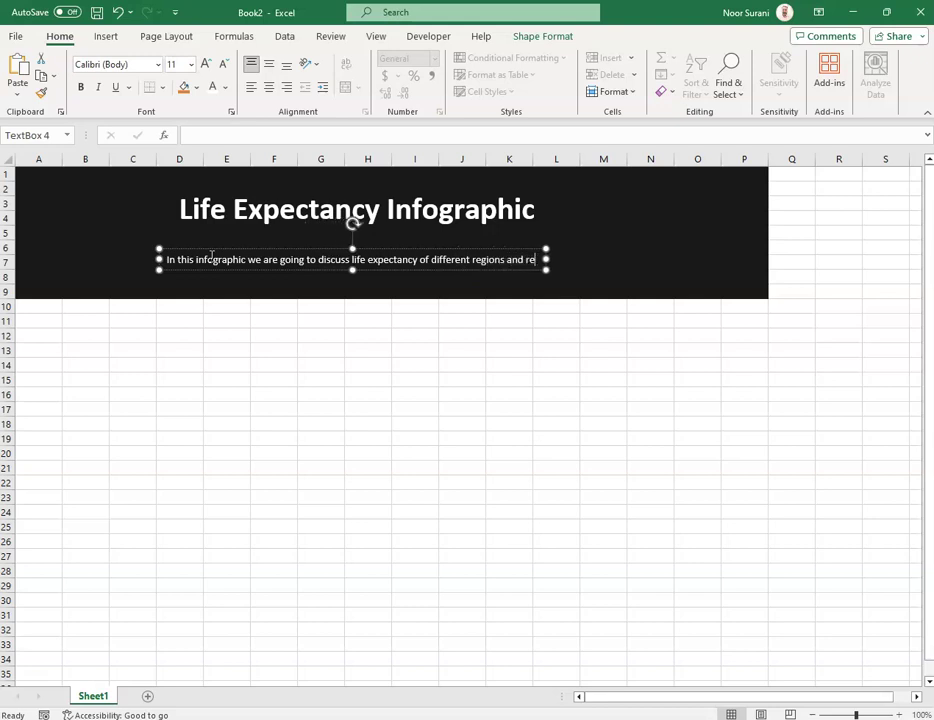
{"action": "type", "text": "asons behind i"}
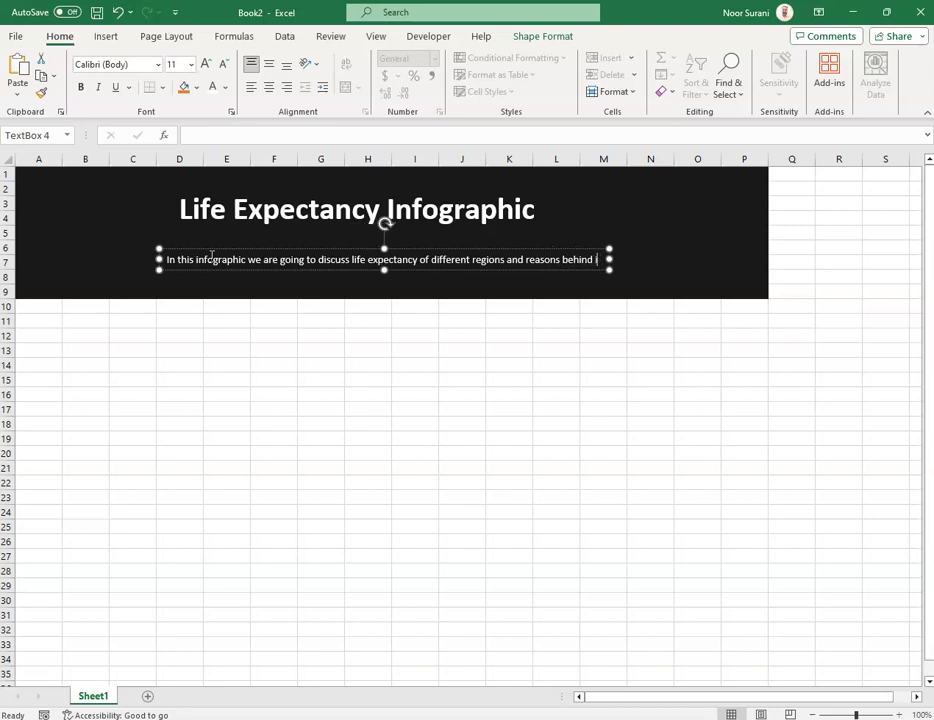
Step: Move the subtitle up beneath the title, then select A10:P24 below the header
{"action": "left_click", "coordinate": [192, 330]}
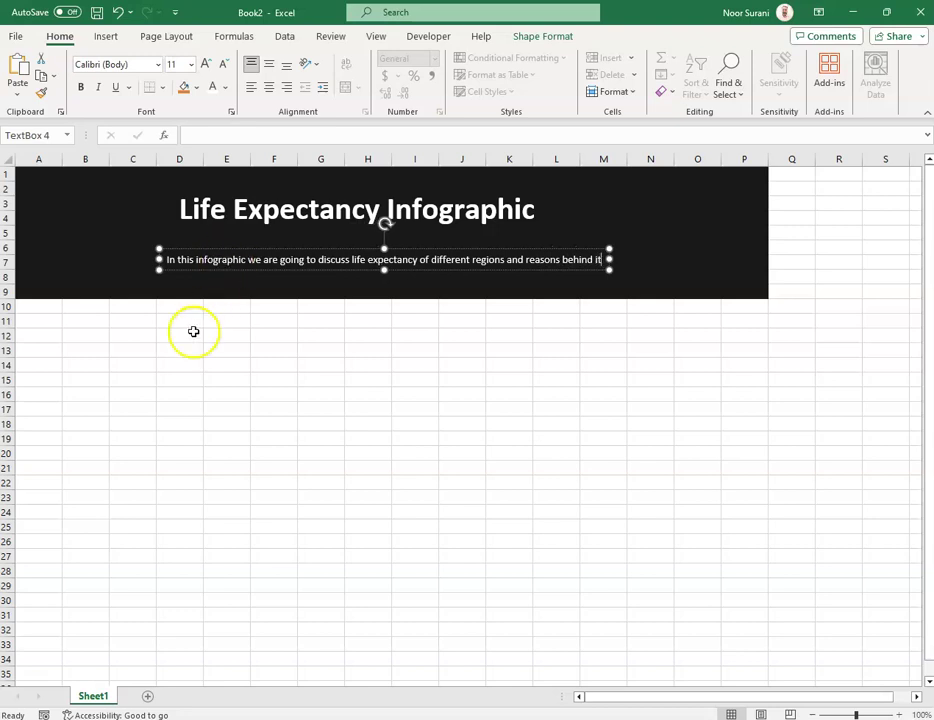
{"action": "left_click", "coordinate": [410, 257]}
{"action": "left_click_drag", "start_coordinate": [408, 250], "coordinate": [390, 237]}
{"action": "left_click", "coordinate": [390, 367]}
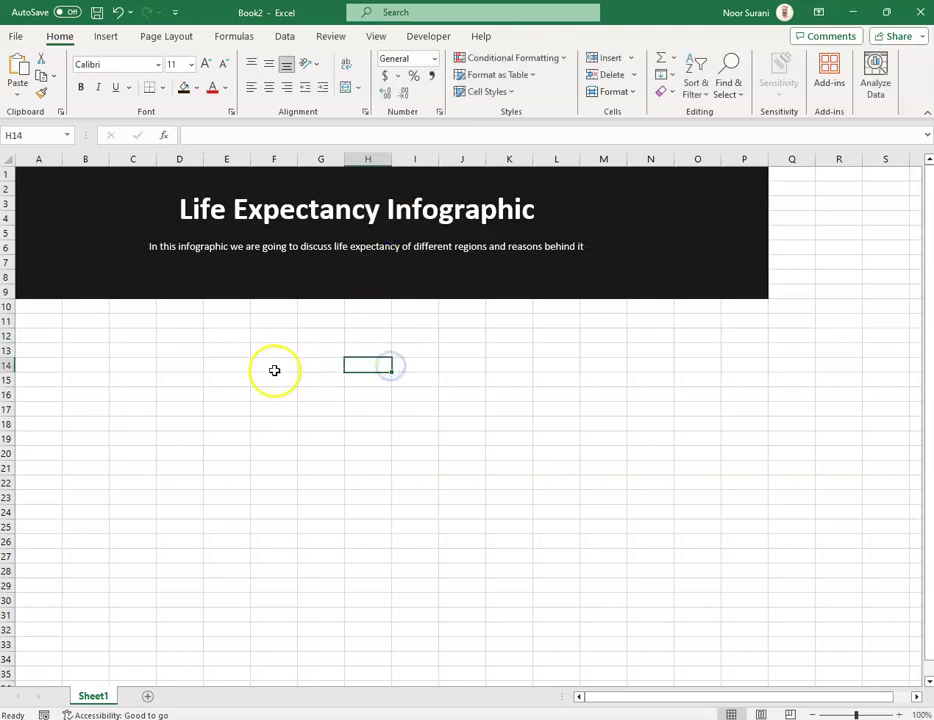
{"action": "left_click_drag", "start_coordinate": [40, 308], "coordinate": [740, 516]}
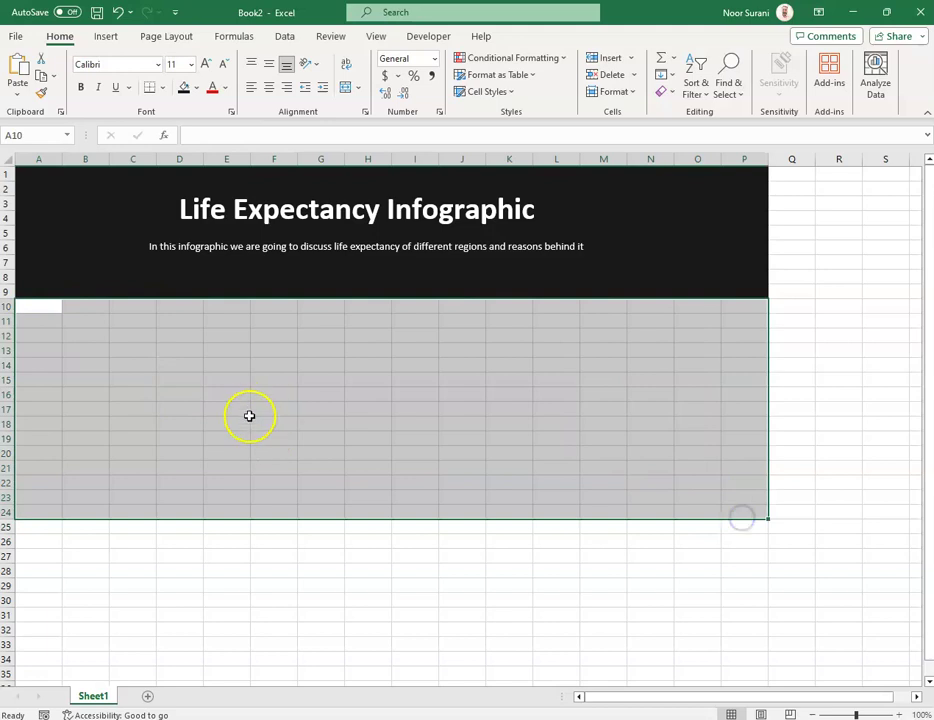
Step: Check the dark red #750E21 on the Color Hunt palette page
{"action": "left_click", "coordinate": [235, 719]}
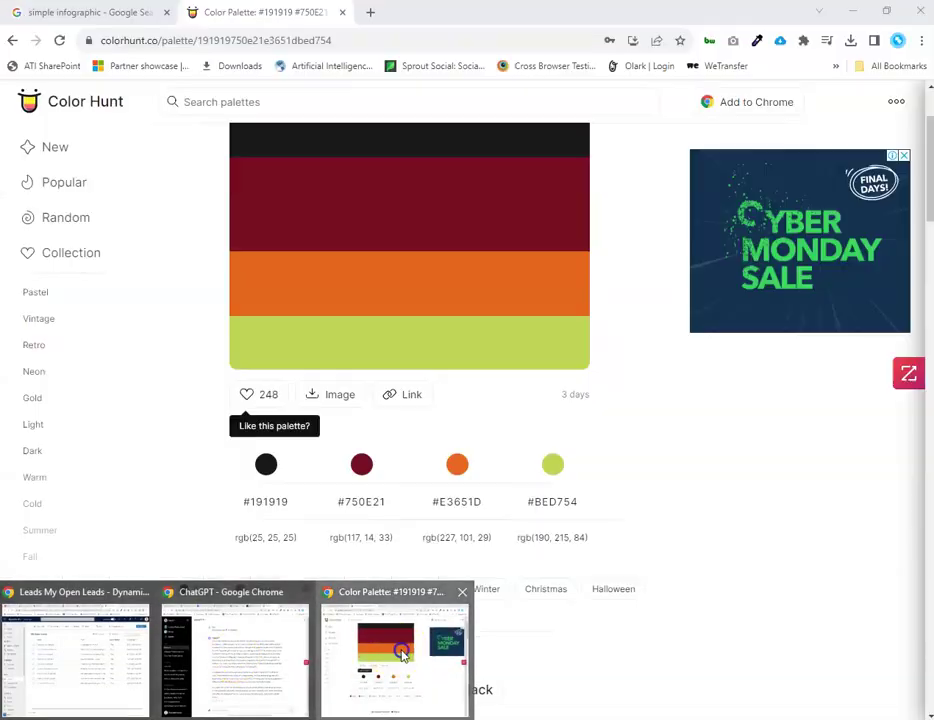
{"action": "left_click", "coordinate": [398, 650]}
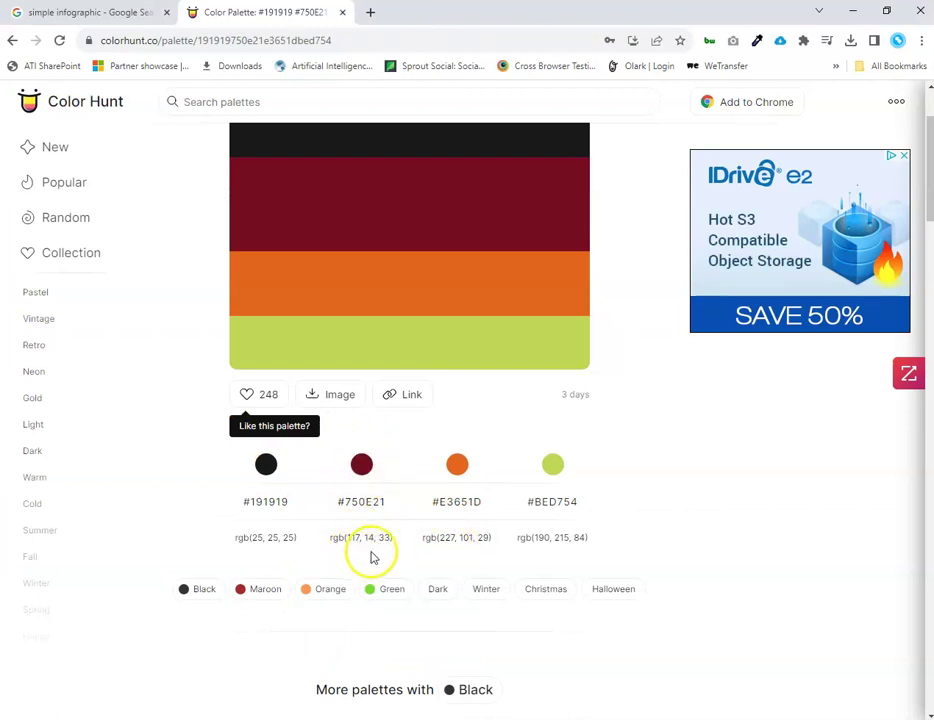
{"action": "key", "text": "alt+Tab"}
Step: Fill A10:P24 with the custom dark red RGB 117, 14, 18
{"action": "left_click", "coordinate": [195, 88]}
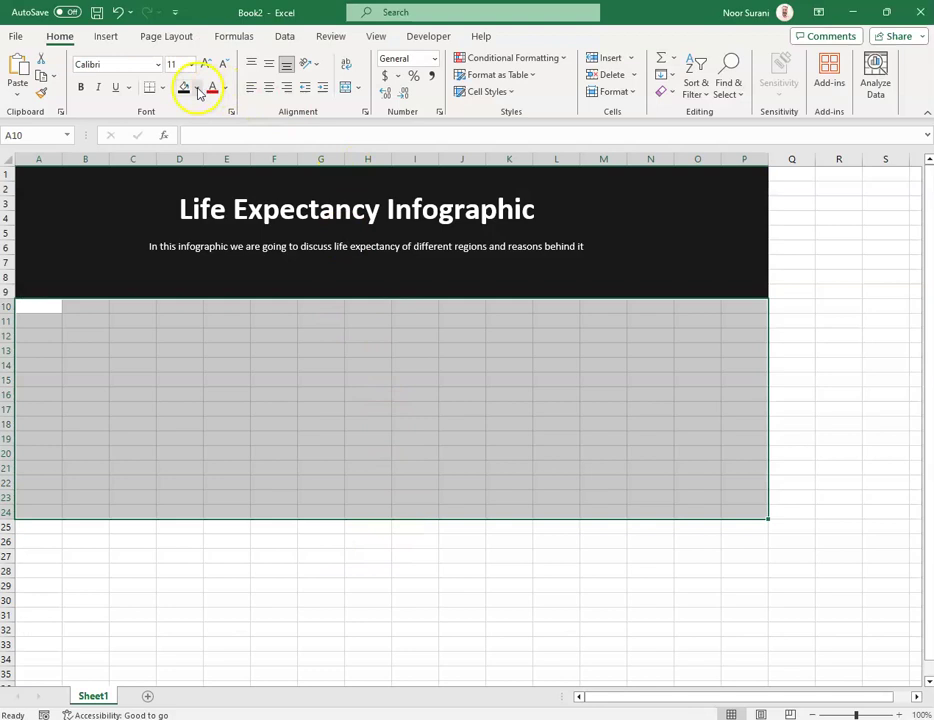
{"action": "left_click", "coordinate": [214, 292]}
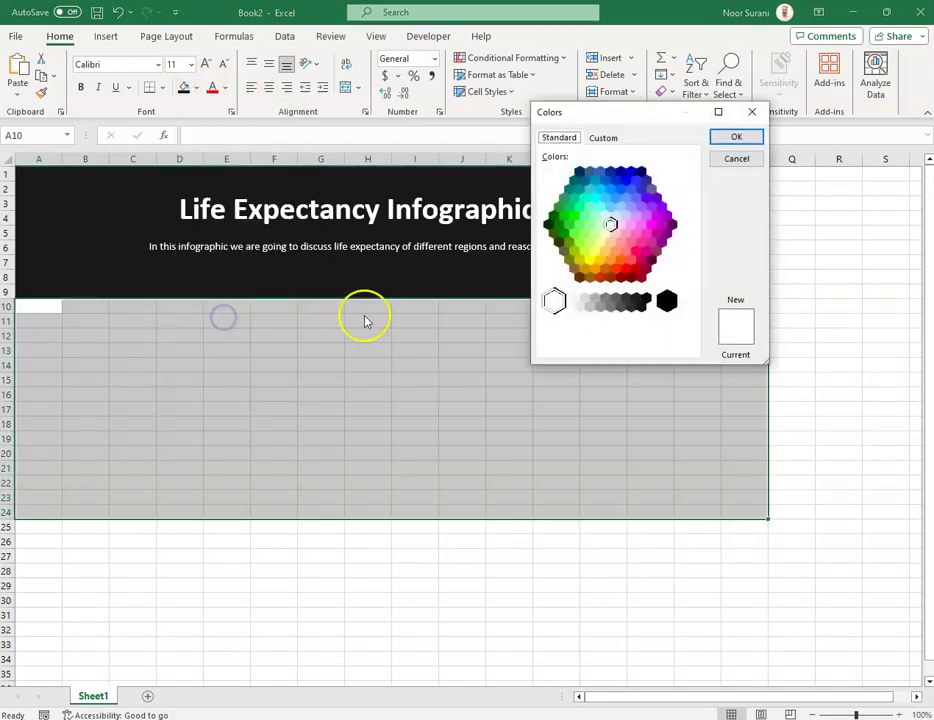
{"action": "left_click", "coordinate": [596, 139]}
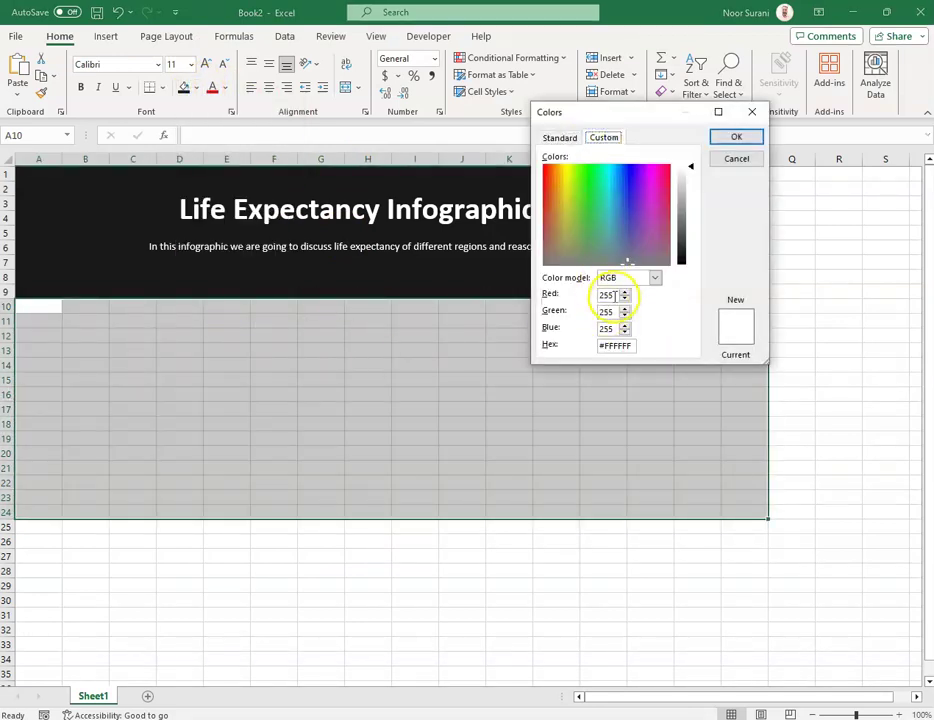
{"action": "type", "text": "117"}
{"action": "key", "text": "Tab"}
{"action": "type", "text": "1"}
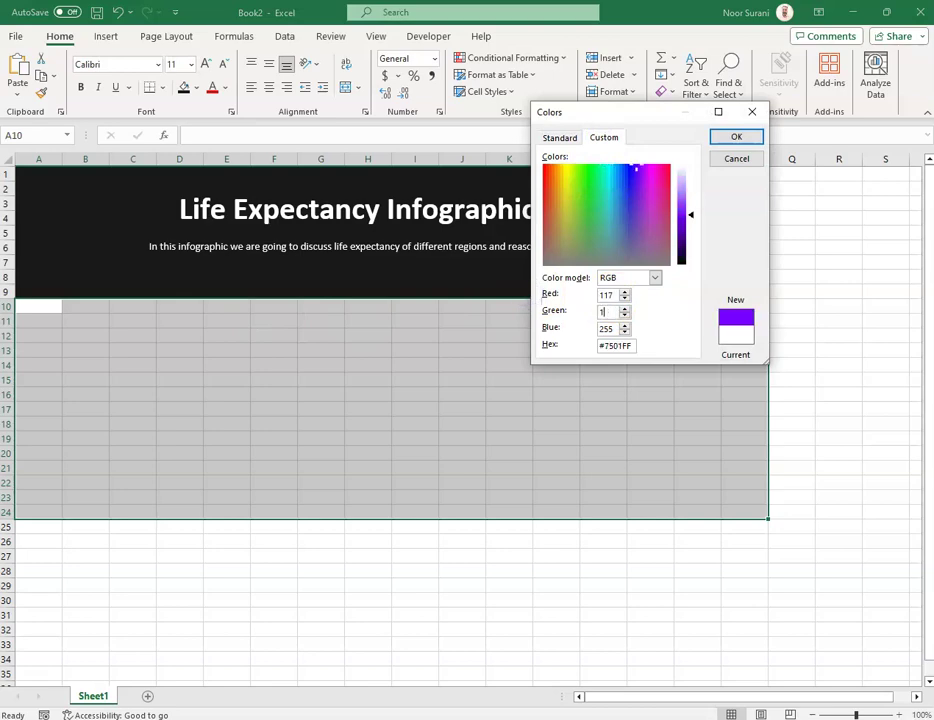
{"action": "type", "text": "18"}
{"action": "key", "text": "Return"}
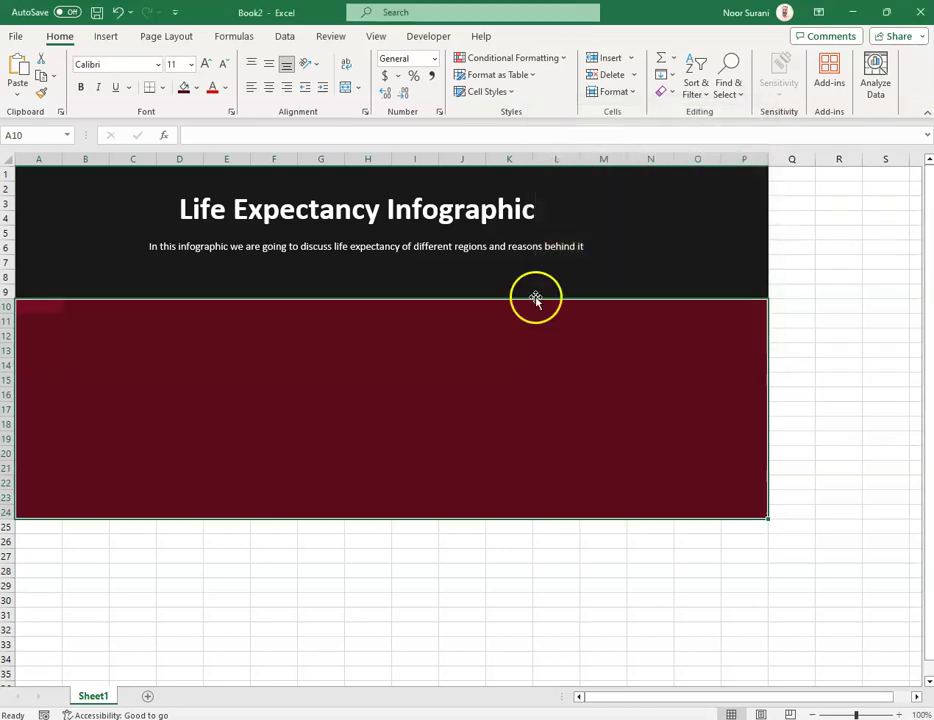
{"action": "key", "text": "alt+Tab"}
{"action": "key", "text": "alt+Tab"}
{"action": "left_click", "coordinate": [357, 410]}
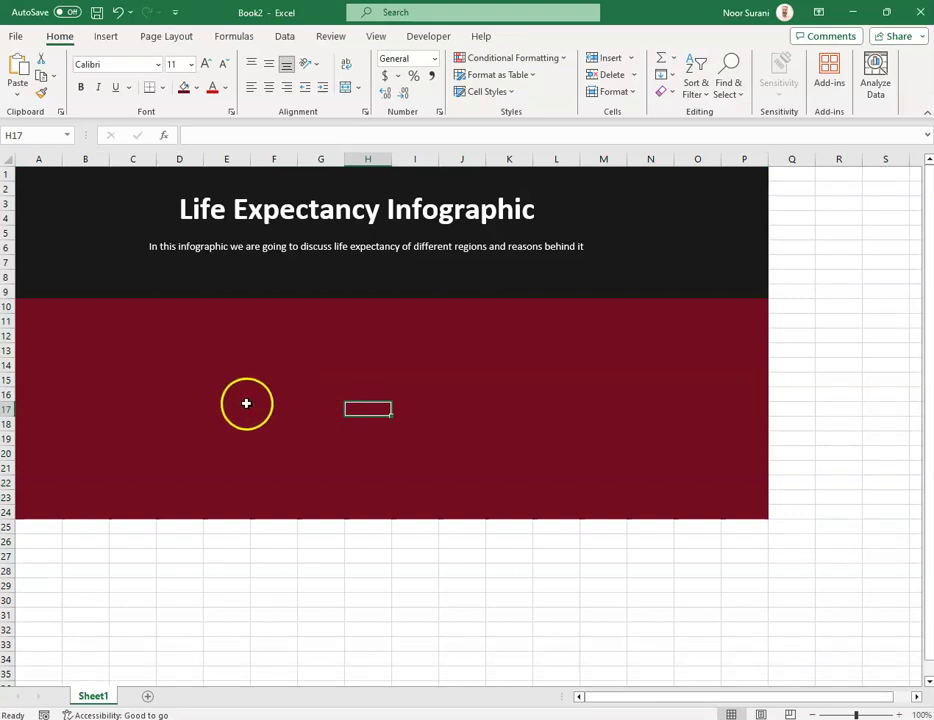
Step: Enter US and Pakistan in R10:R11 with values 79 and 67 in S10:S11
{"action": "left_click", "coordinate": [831, 306]}
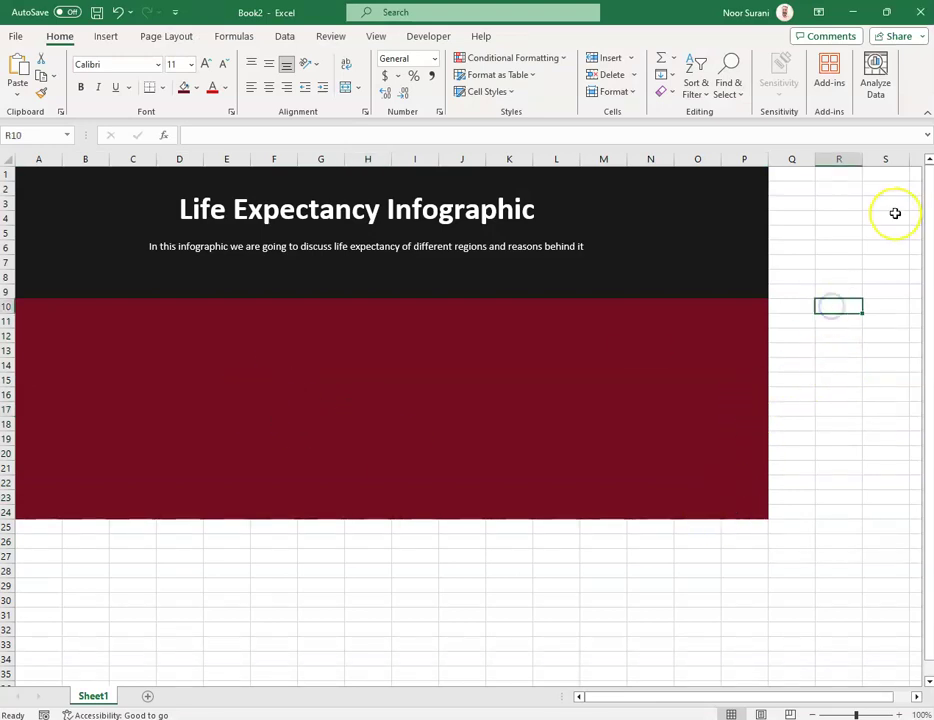
{"action": "type", "text": "US"}
{"action": "key", "text": "Return"}
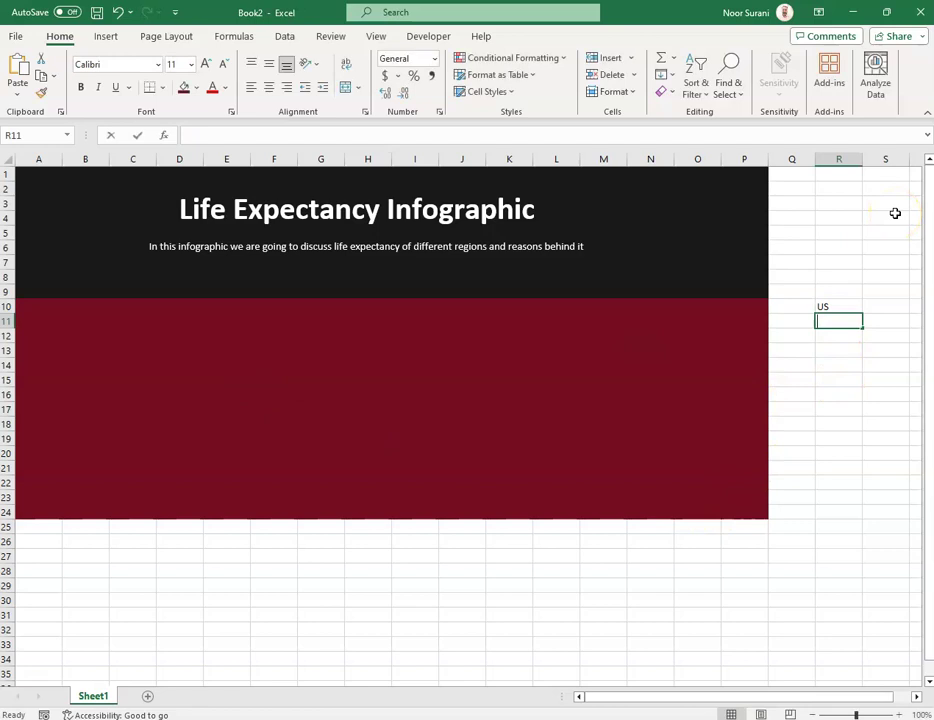
{"action": "type", "text": "Pakistan"}
{"action": "key", "text": "Up"}
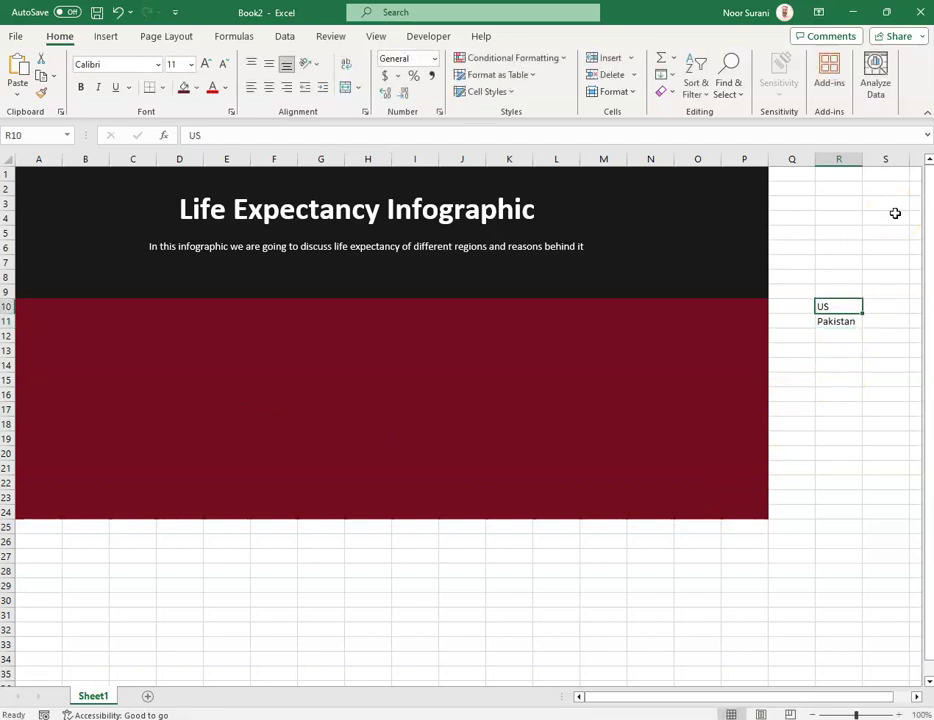
{"action": "key", "text": "Right"}
{"action": "type", "text": "79"}
{"action": "key", "text": "Return"}
{"action": "type", "text": "67"}
{"action": "key", "text": "Return"}
Step: Add the header 'Life Expectancy' in S9 and select the R9:S11 table
{"action": "key", "text": "Up"}
{"action": "key", "text": "Up"}
{"action": "key", "text": "Left"}
{"action": "key", "text": "Up"}
{"action": "key", "text": "Right"}
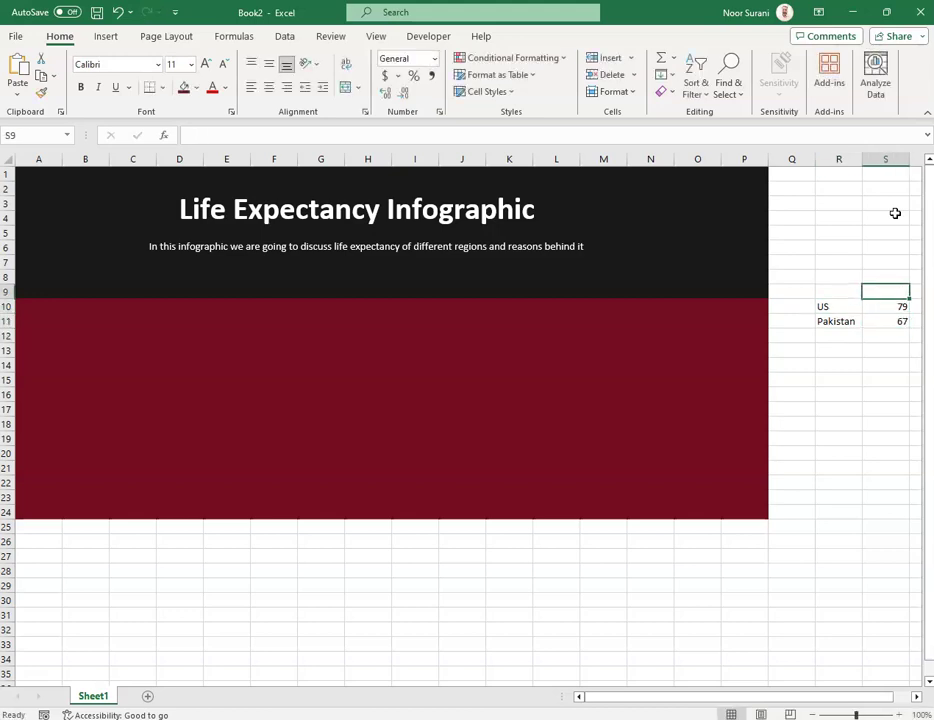
{"action": "type", "text": "Life Expe"}
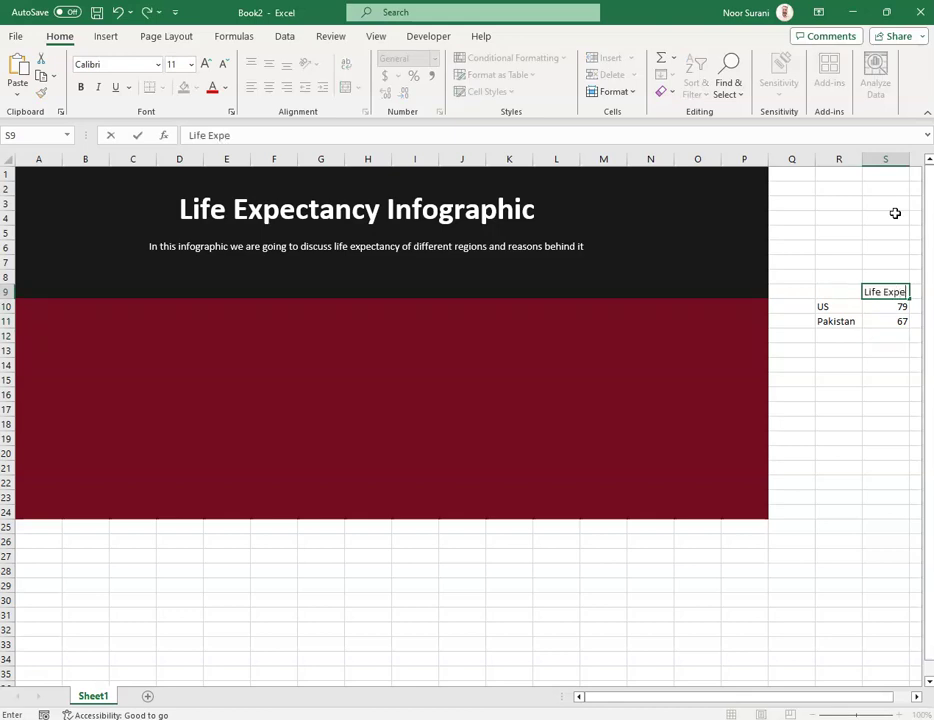
{"action": "type", "text": "ctancy"}
{"action": "key", "text": "Return"}
{"action": "type", "text": "79"}
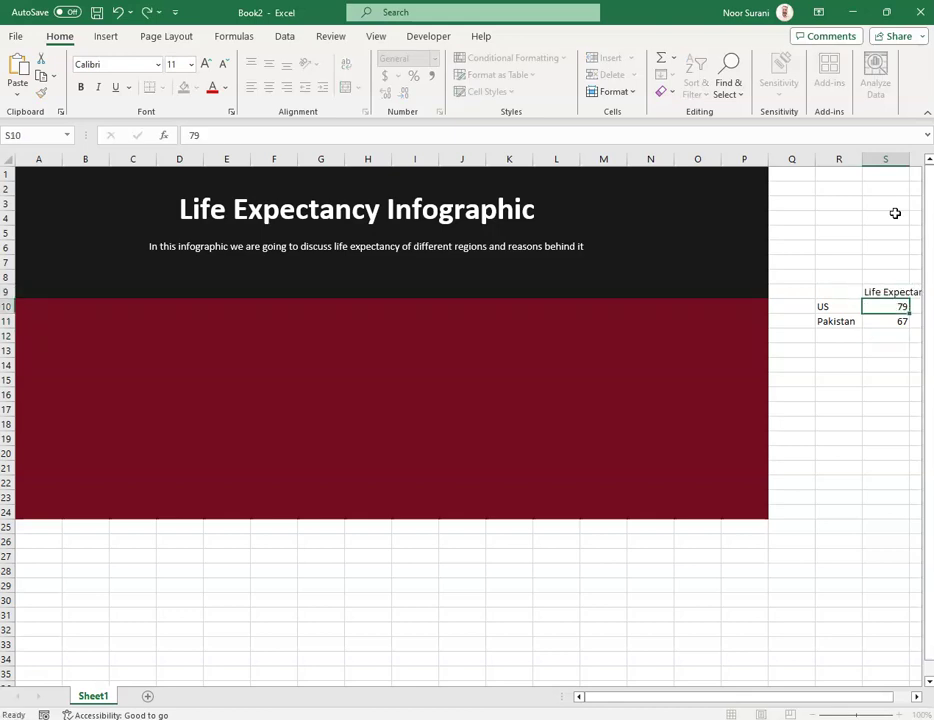
{"action": "key", "text": "Return"}
{"action": "key", "text": "Up"}
{"action": "key", "text": "Up"}
{"action": "key", "text": "Left"}
{"action": "key", "text": "shift+Right"}
{"action": "key", "text": "shift+Down"}
{"action": "key", "text": "shift+Down"}
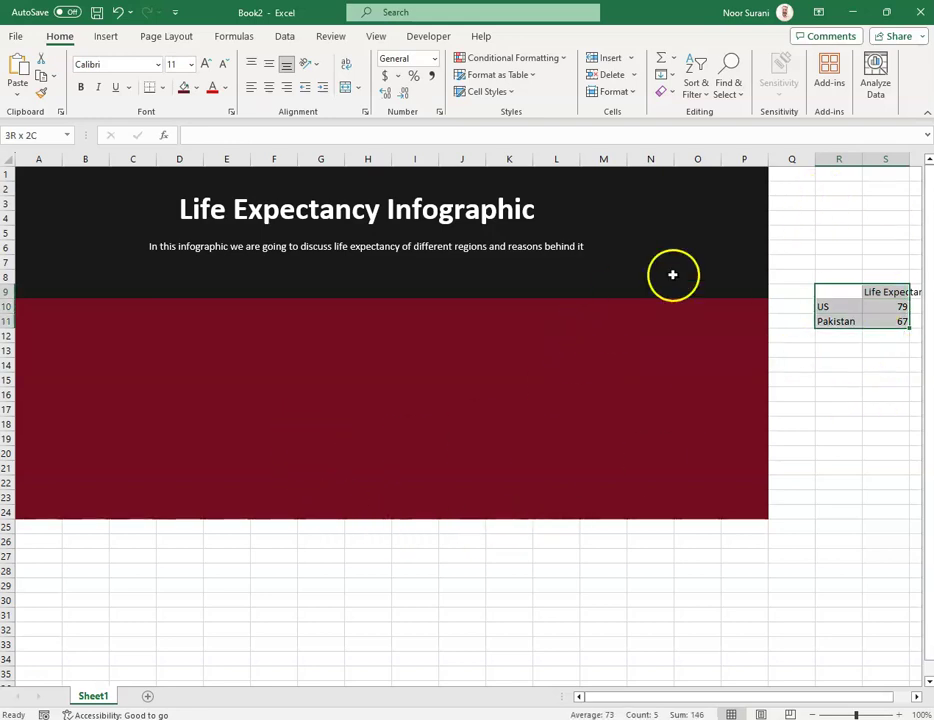
Step: Type the reminder note 'Alt F1' in R4 and reselect R9:S11
{"action": "left_click", "coordinate": [822, 214]}
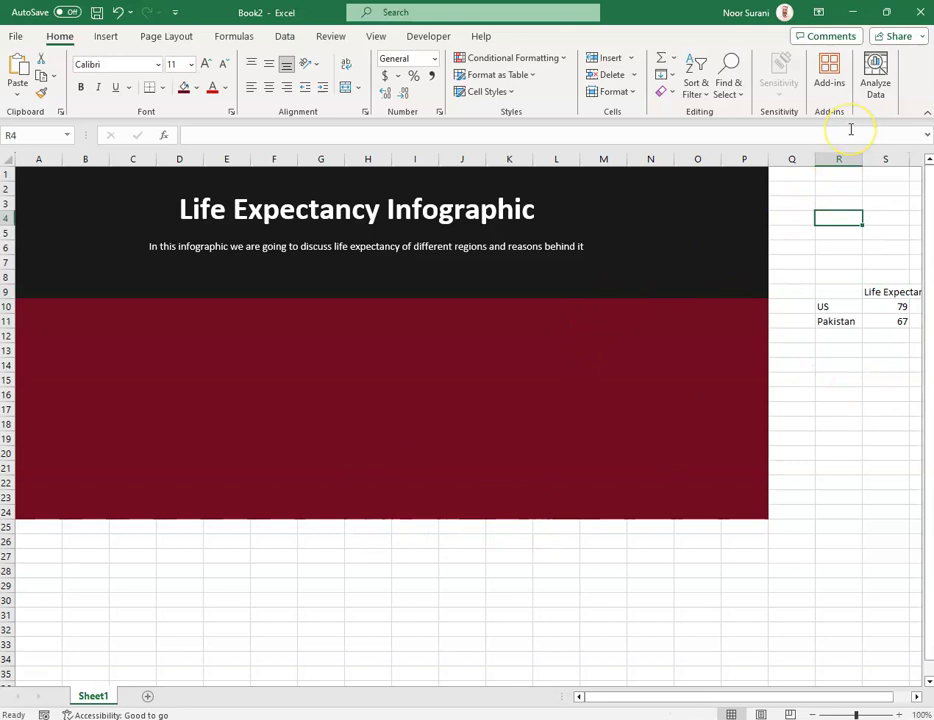
{"action": "type", "text": "Alt F1"}
{"action": "key", "text": "Return"}
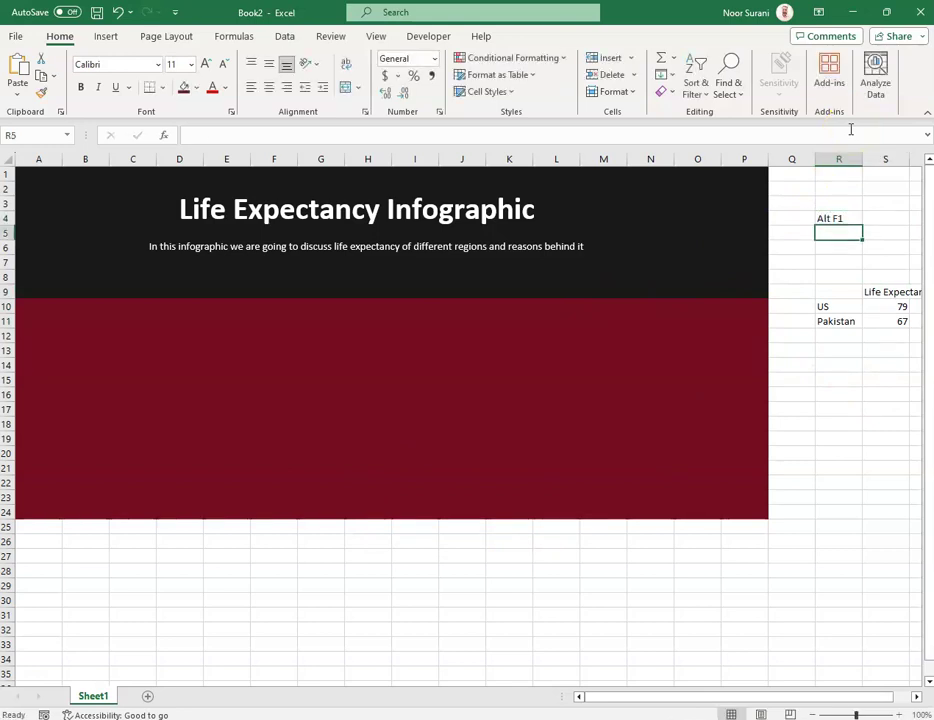
{"action": "left_click_drag", "start_coordinate": [842, 292], "coordinate": [890, 320]}
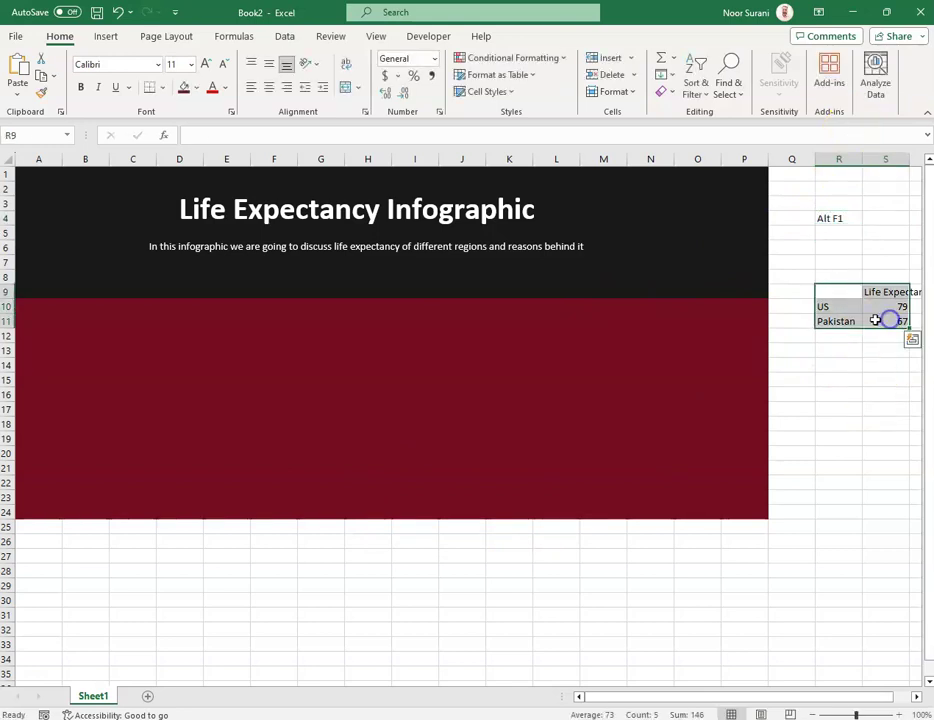
Step: Insert a quick column chart with Alt+F1 and size it onto the maroon panel
{"action": "key", "text": "alt+F1"}
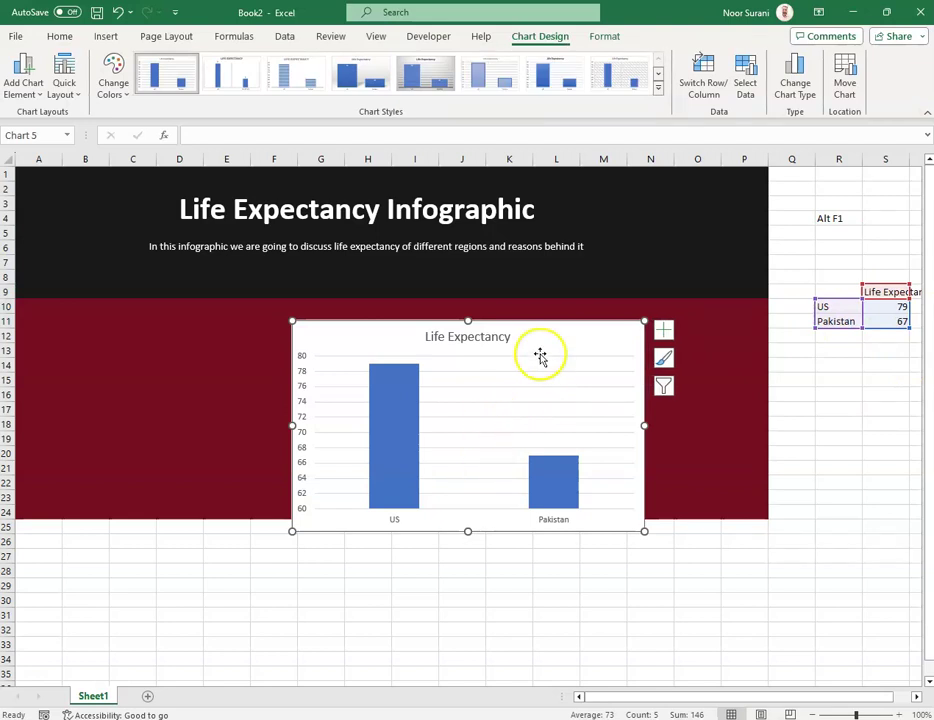
{"action": "left_click_drag", "start_coordinate": [540, 344], "coordinate": [426, 322]}
{"action": "left_click_drag", "start_coordinate": [357, 518], "coordinate": [357, 503]}
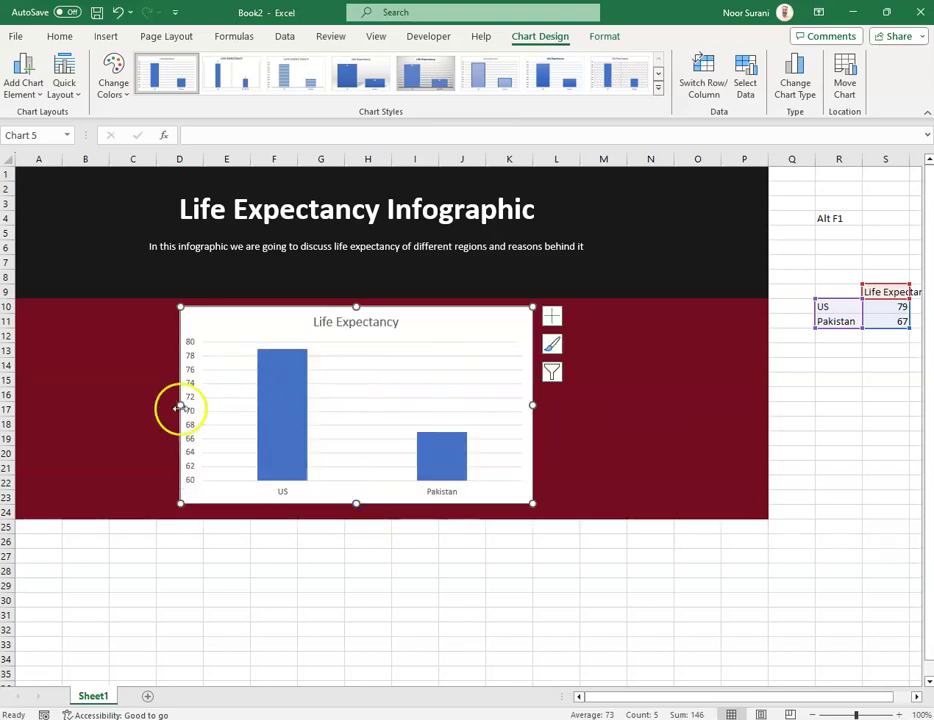
{"action": "left_click_drag", "start_coordinate": [179, 407], "coordinate": [146, 407]}
{"action": "left_click_drag", "start_coordinate": [531, 406], "coordinate": [557, 409]}
{"action": "left_click_drag", "start_coordinate": [533, 323], "coordinate": [545, 325]}
Step: Delete the chart's horizontal gridlines and vertical value axis
{"action": "left_click", "coordinate": [486, 343]}
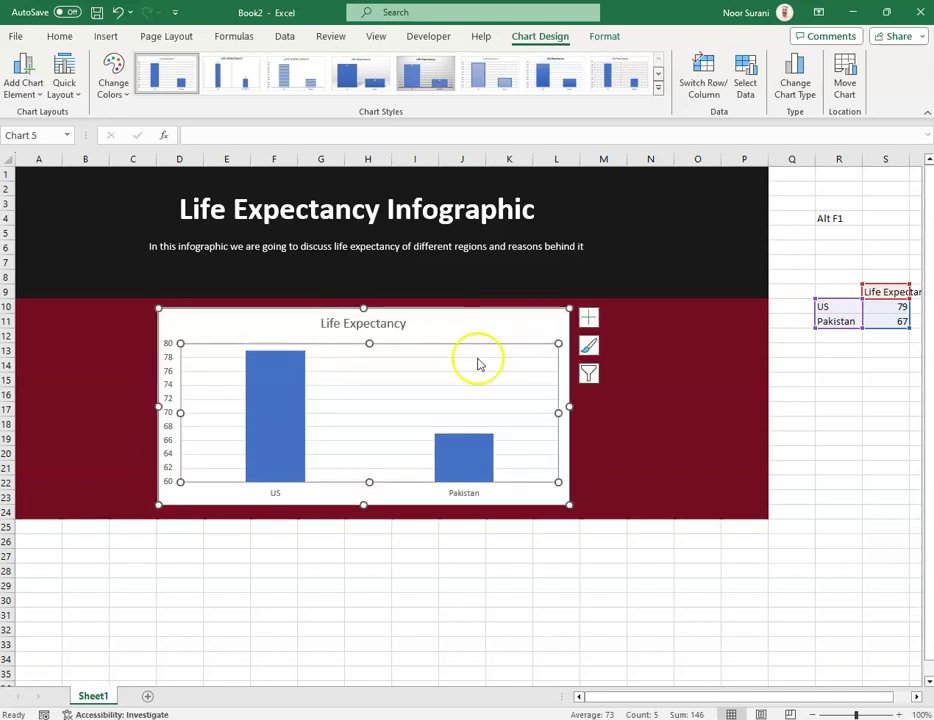
{"action": "left_click", "coordinate": [479, 358]}
{"action": "key", "text": "Delete"}
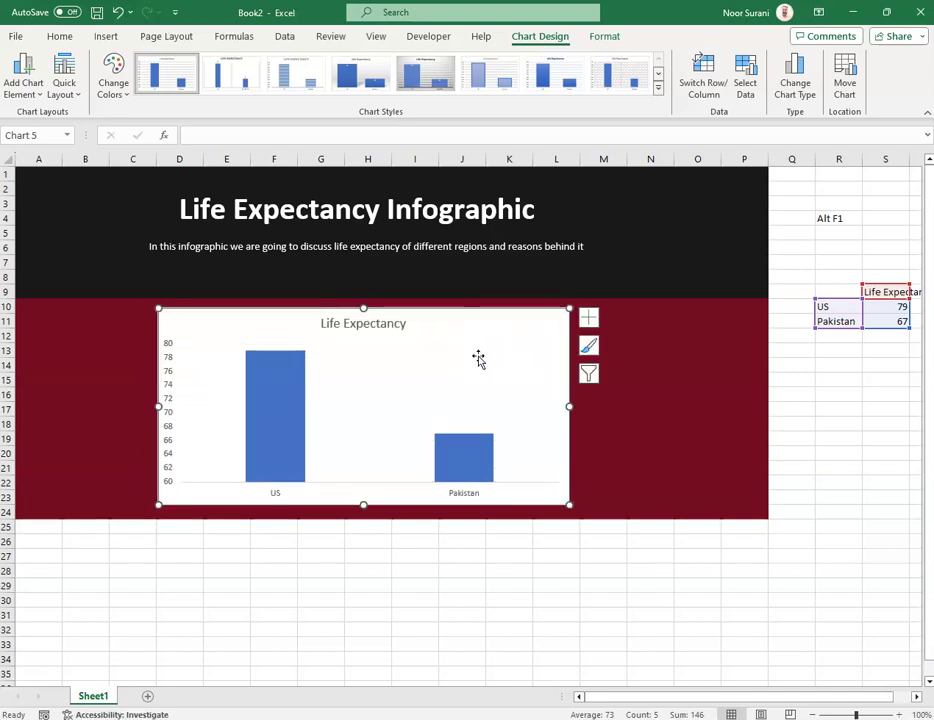
{"action": "left_click", "coordinate": [168, 417]}
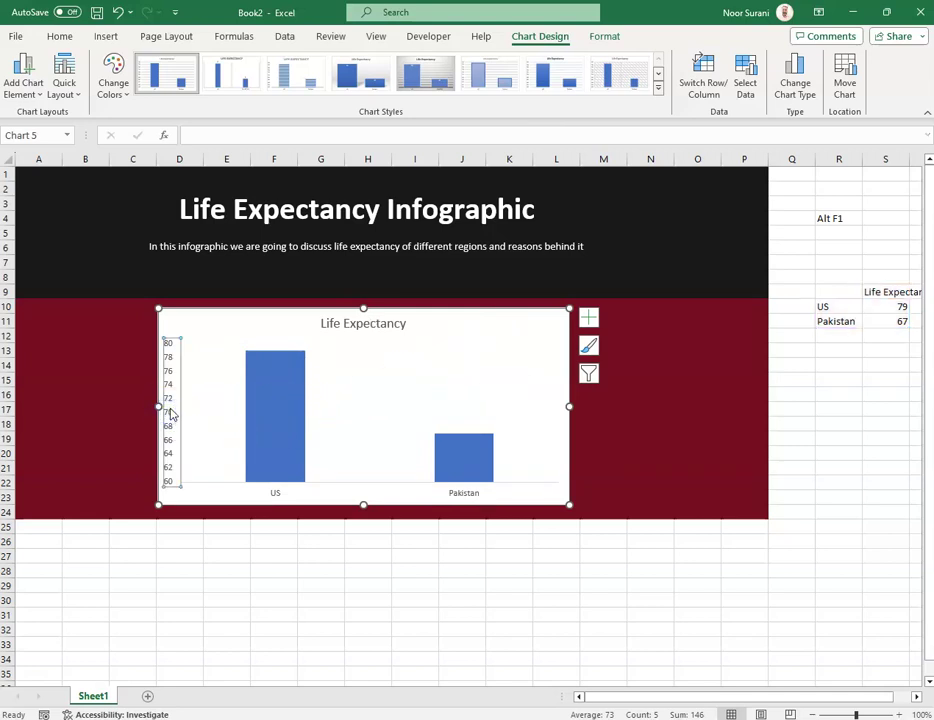
{"action": "key", "text": "Delete"}
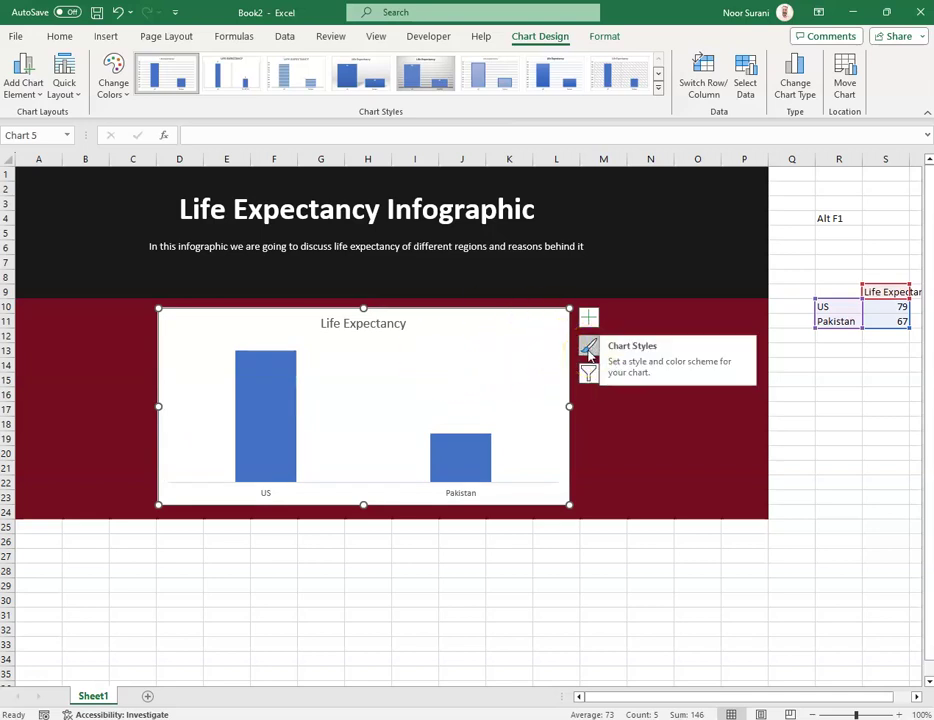
Step: Try No Fill in Format Chart Area, then revert the chart area to automatic fill
{"action": "right_click", "coordinate": [548, 344]}
{"action": "right_click", "coordinate": [515, 327]}
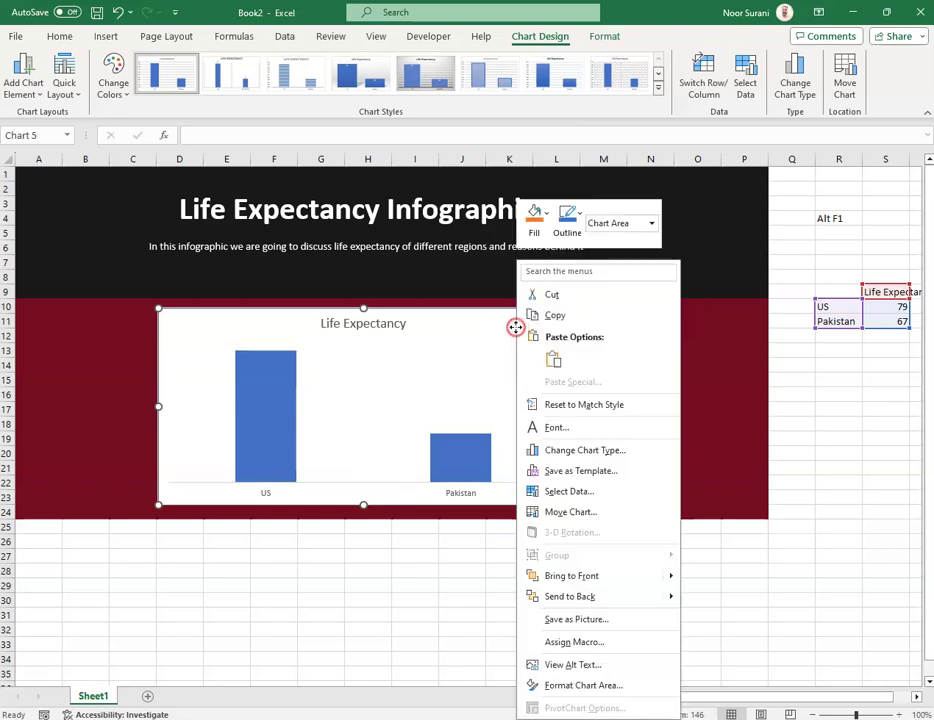
{"action": "left_click", "coordinate": [588, 686]}
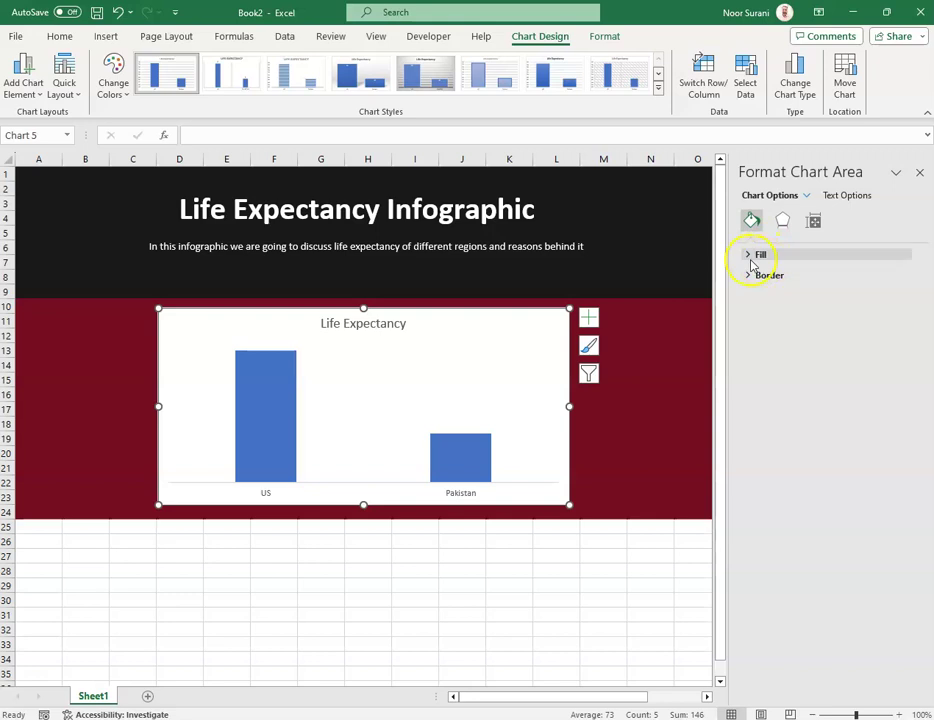
{"action": "left_click", "coordinate": [747, 258]}
{"action": "left_click", "coordinate": [760, 279]}
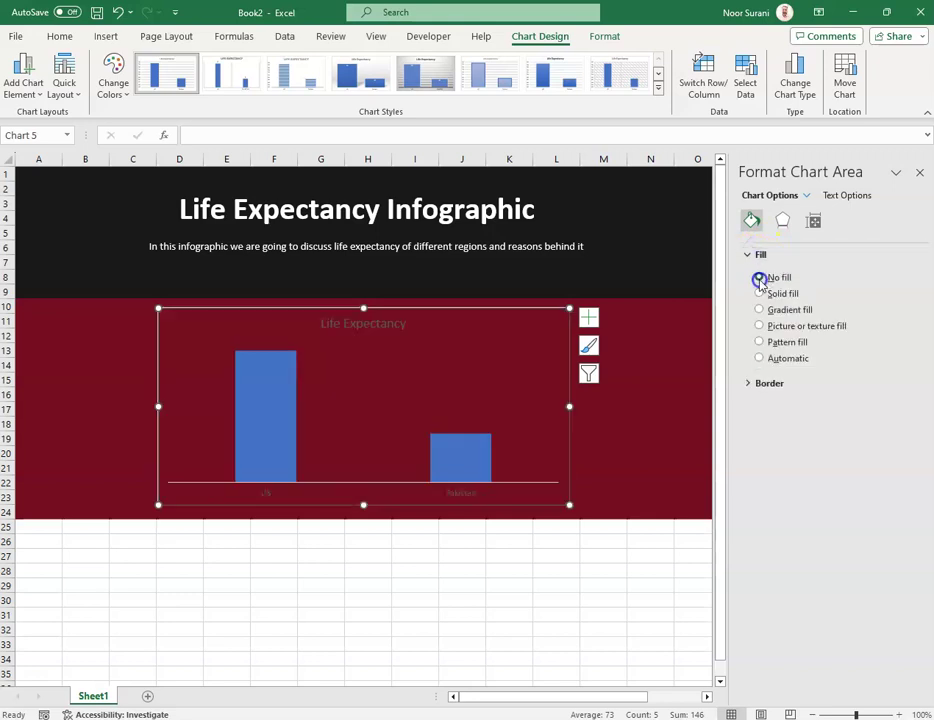
{"action": "left_click", "coordinate": [759, 358]}
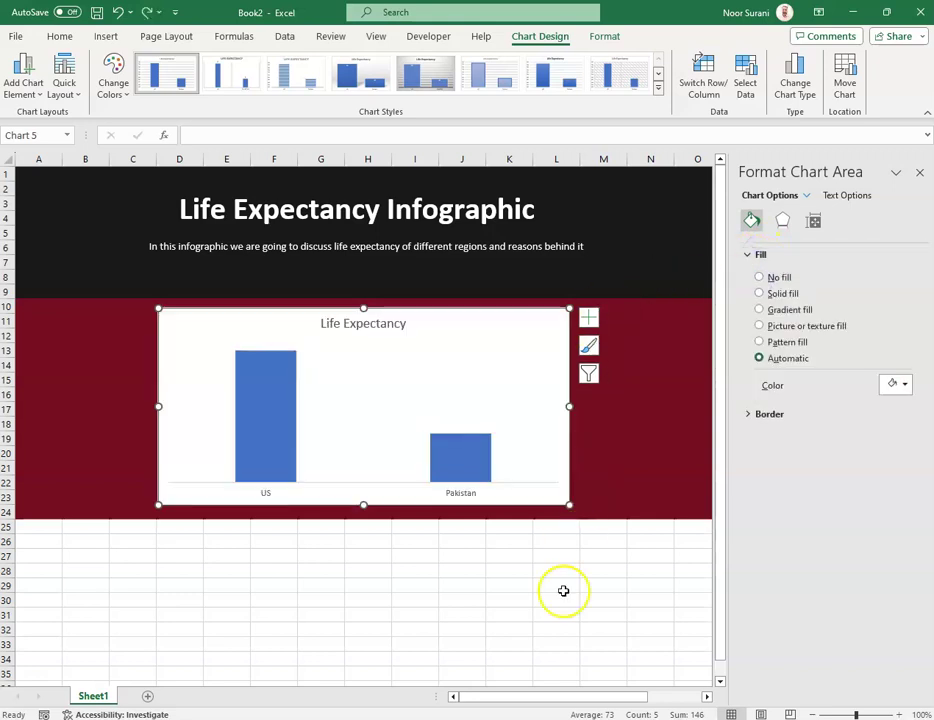
{"action": "left_click", "coordinate": [557, 599]}
Step: Set the chart area's Shape Fill to No Fill from the Format tab
{"action": "left_click", "coordinate": [563, 330]}
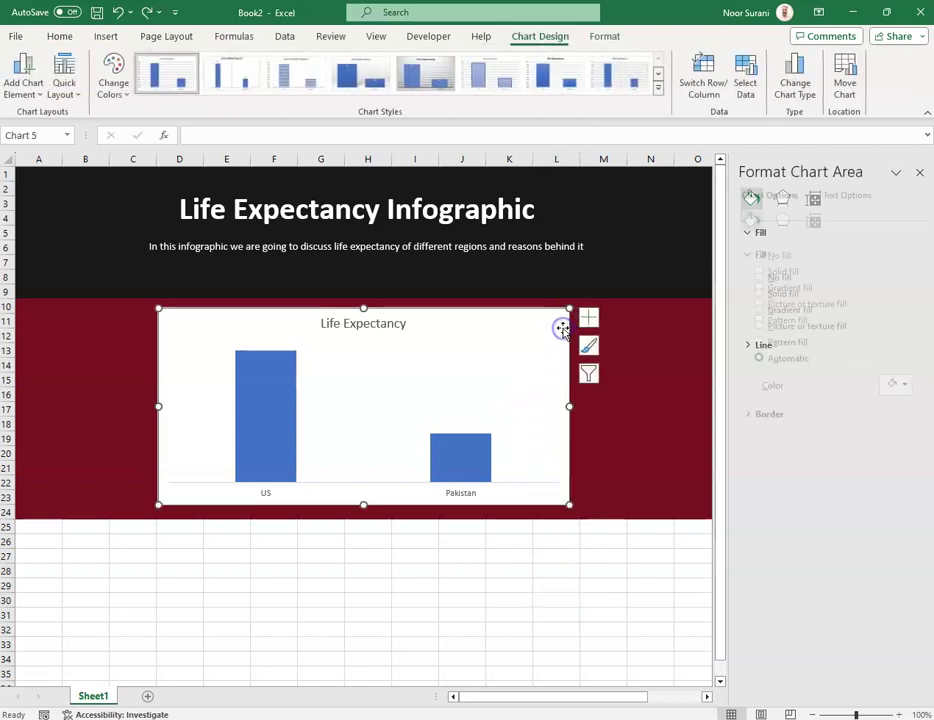
{"action": "left_click", "coordinate": [602, 36]}
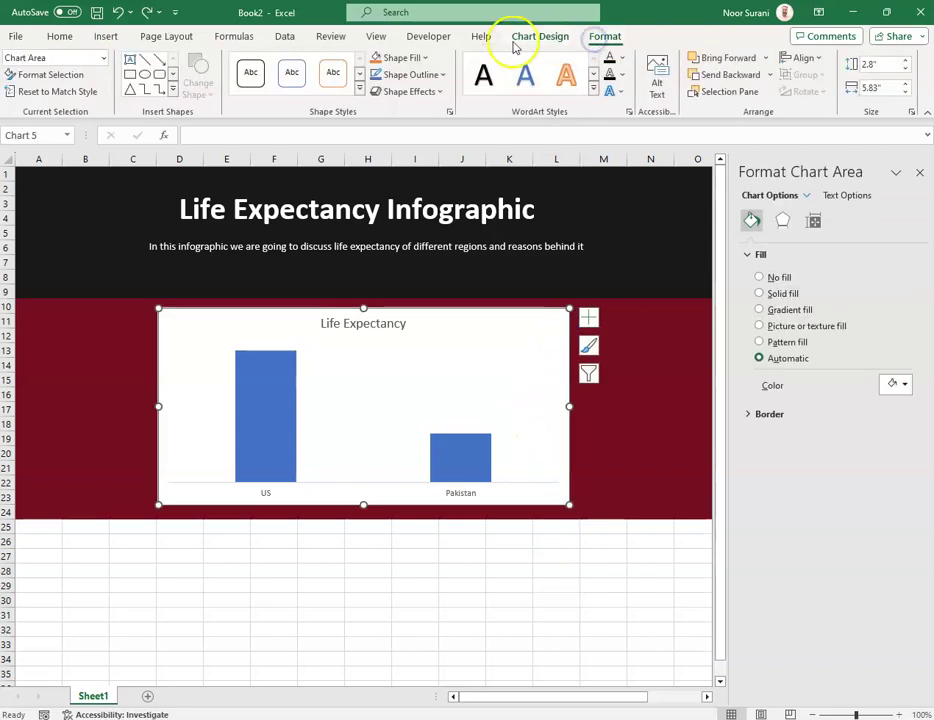
{"action": "left_click", "coordinate": [423, 58]}
{"action": "left_click", "coordinate": [410, 283]}
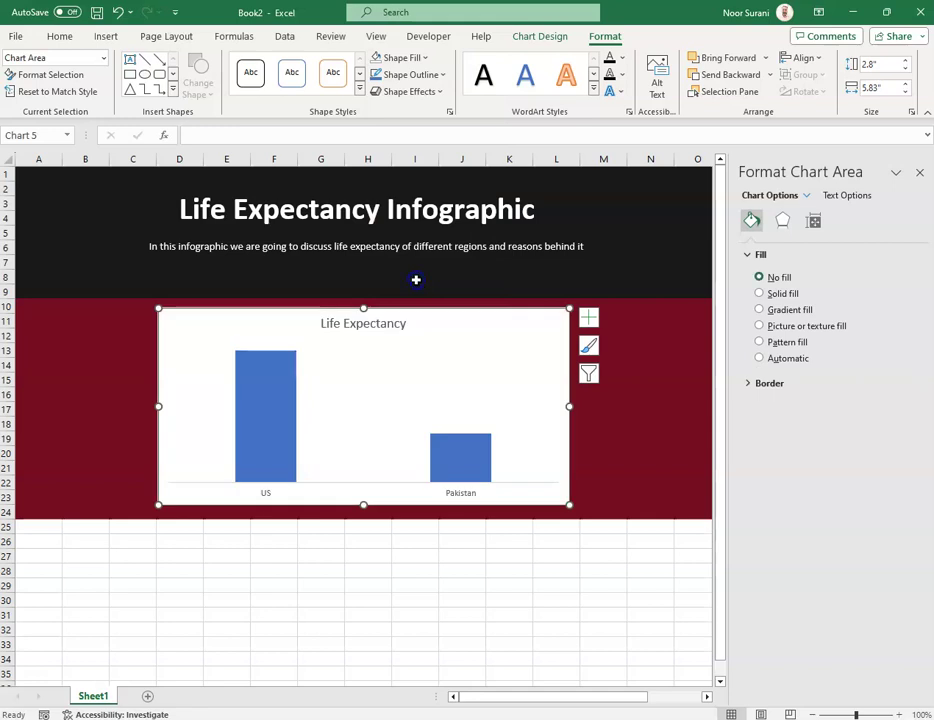
{"action": "left_click", "coordinate": [421, 79]}
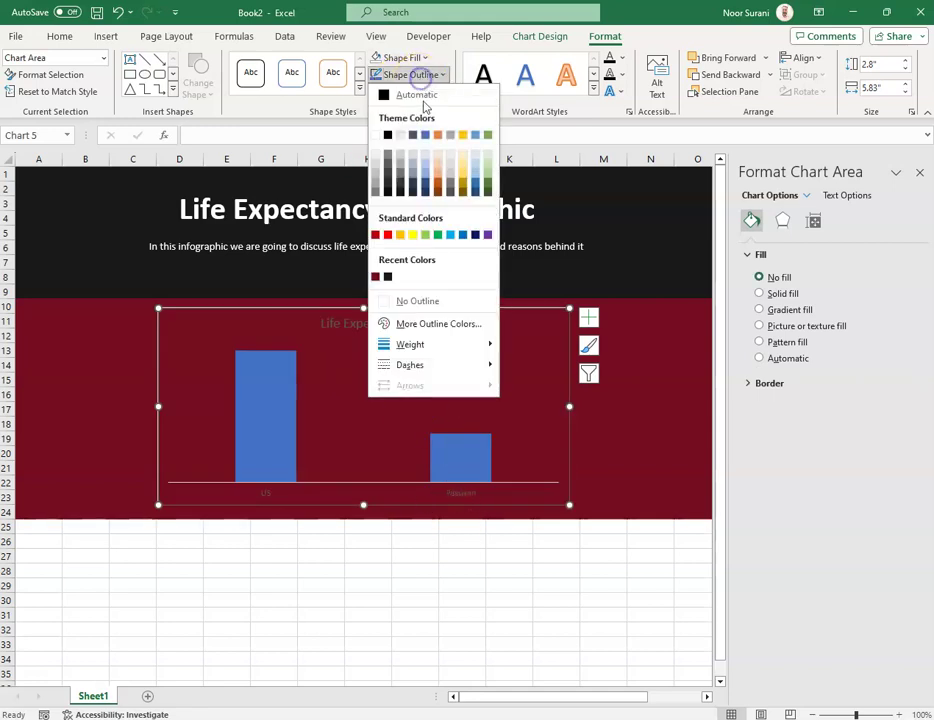
{"action": "key", "text": "Escape"}
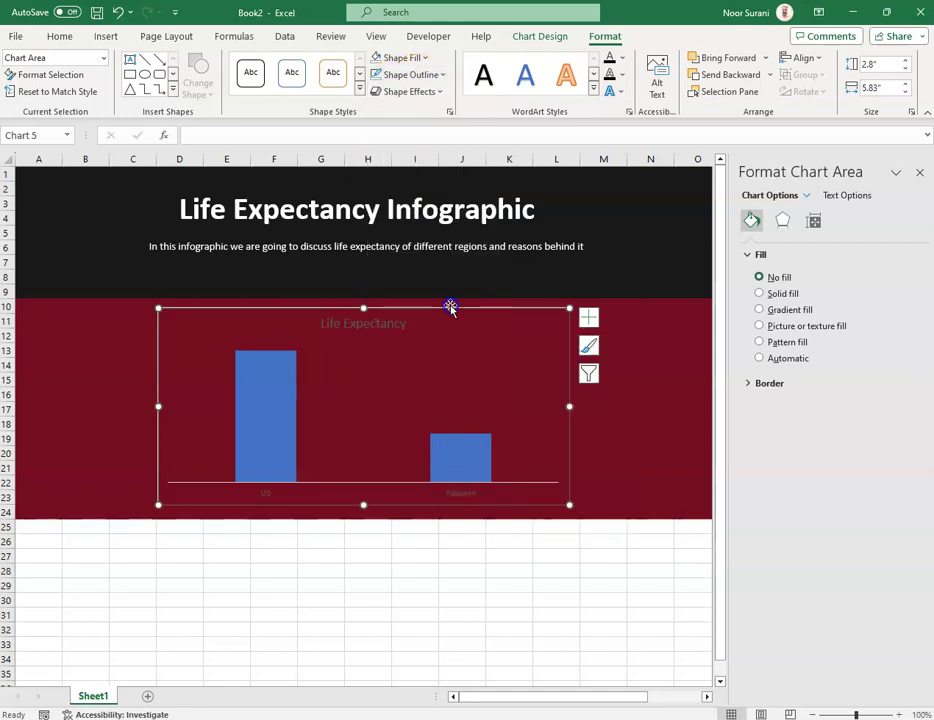
{"action": "left_click", "coordinate": [413, 571]}
{"action": "left_click", "coordinate": [386, 330]}
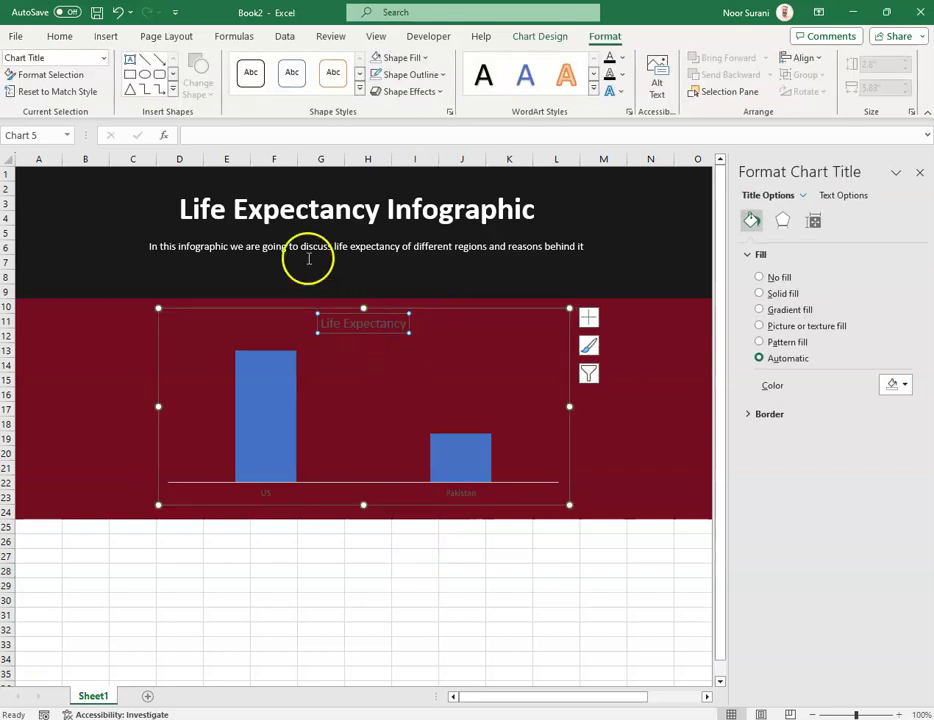
Step: Enlarge the 'Life Expectancy' chart title and make it bold
{"action": "triple_click", "coordinate": [366, 325]}
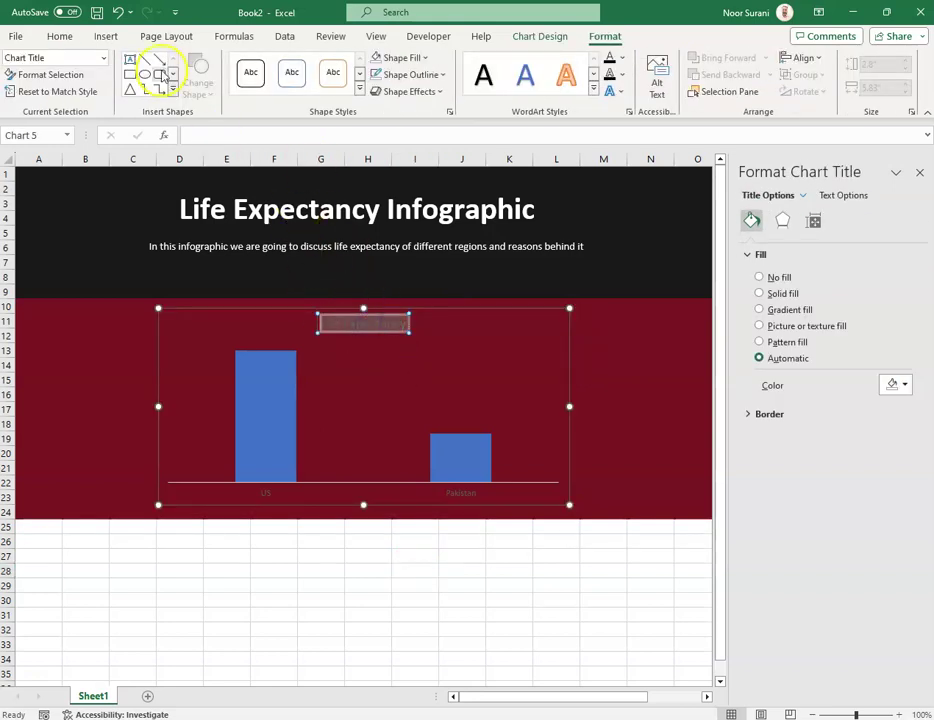
{"action": "left_click", "coordinate": [57, 38]}
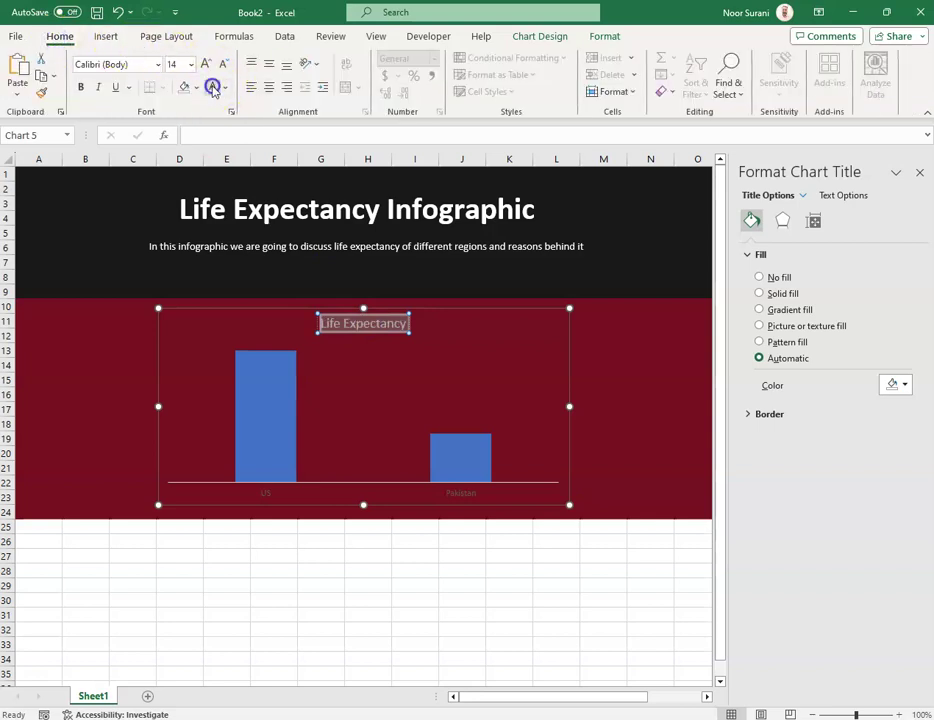
{"action": "key", "text": "ctrl+shift+period"}
{"action": "key", "text": "ctrl+shift+period"}
{"action": "key", "text": "ctrl+shift+period"}
{"action": "key", "text": "ctrl+shift+period"}
{"action": "key", "text": "ctrl+shift+period"}
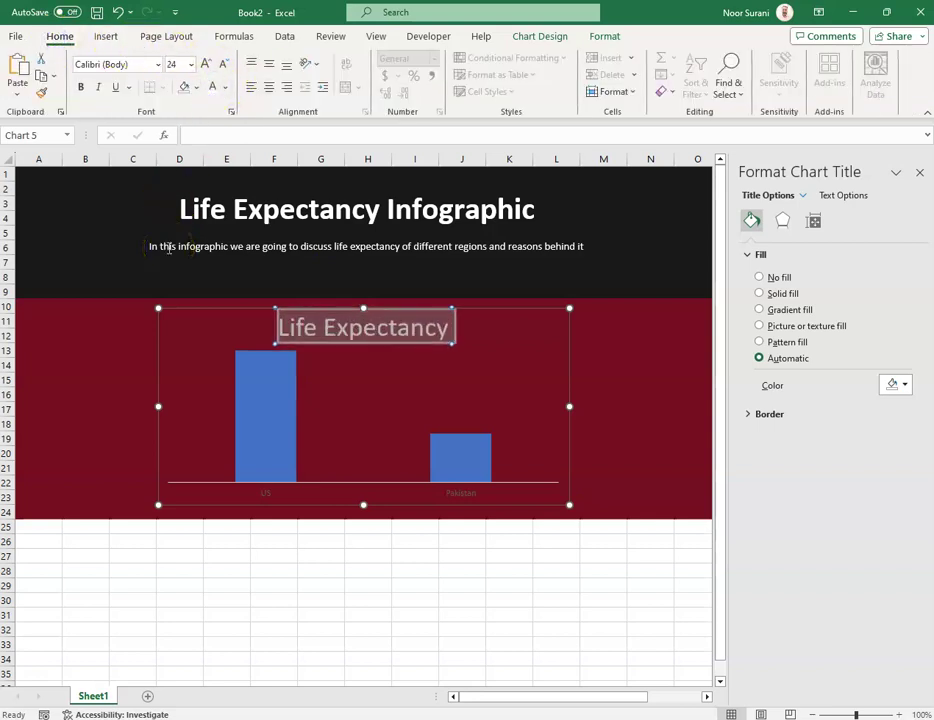
{"action": "key", "text": "ctrl+b"}
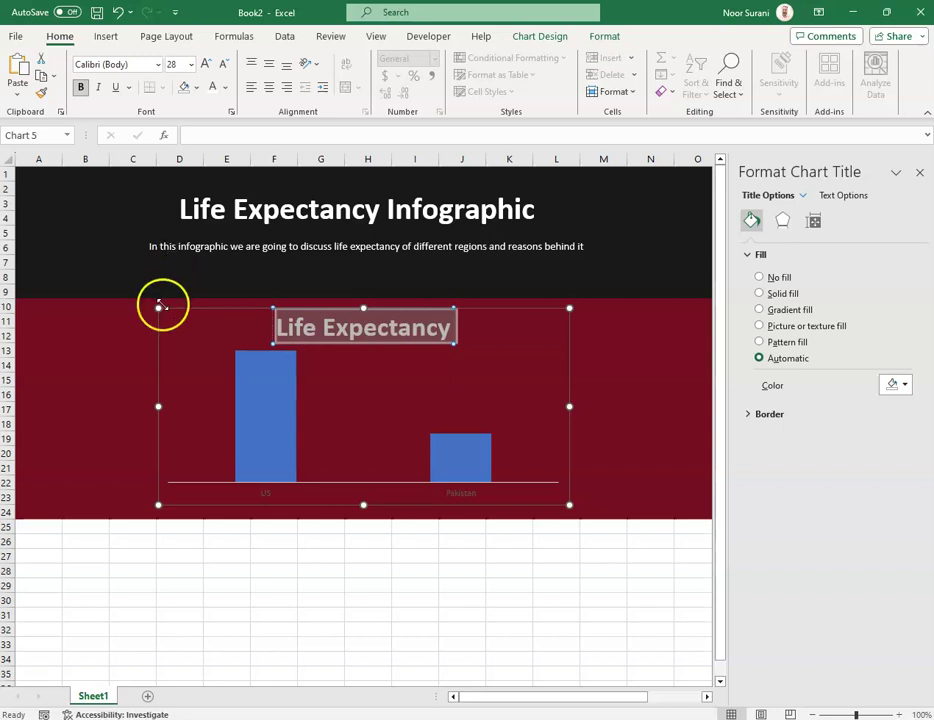
{"action": "left_click", "coordinate": [267, 538]}
Step: Add data labels 79 and 67 to the US and Pakistan bars
{"action": "left_click", "coordinate": [271, 440]}
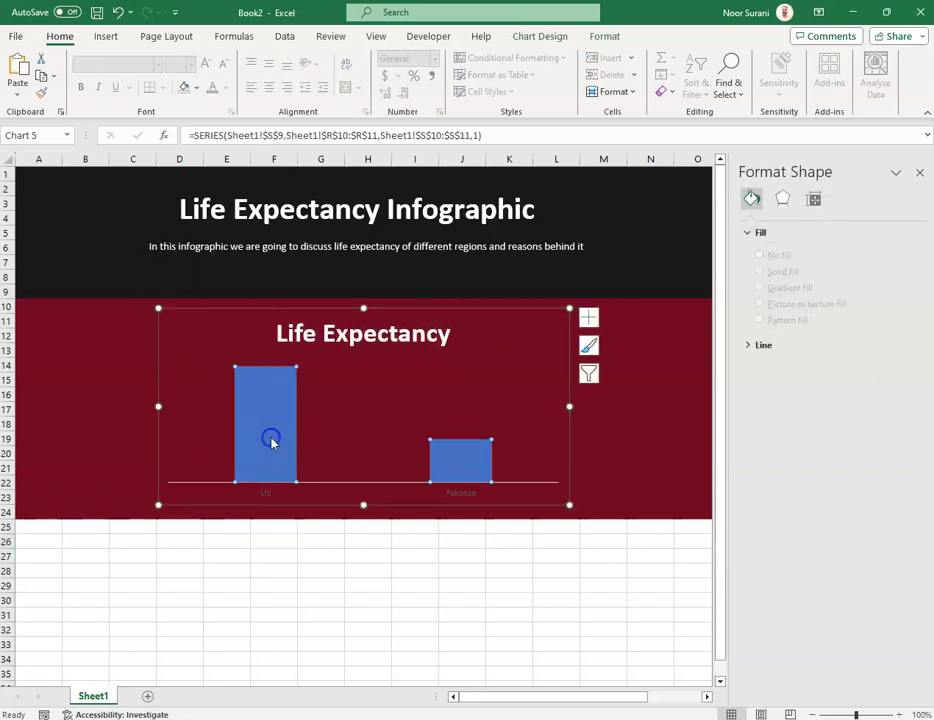
{"action": "right_click", "coordinate": [271, 442]}
{"action": "left_click", "coordinate": [345, 553]}
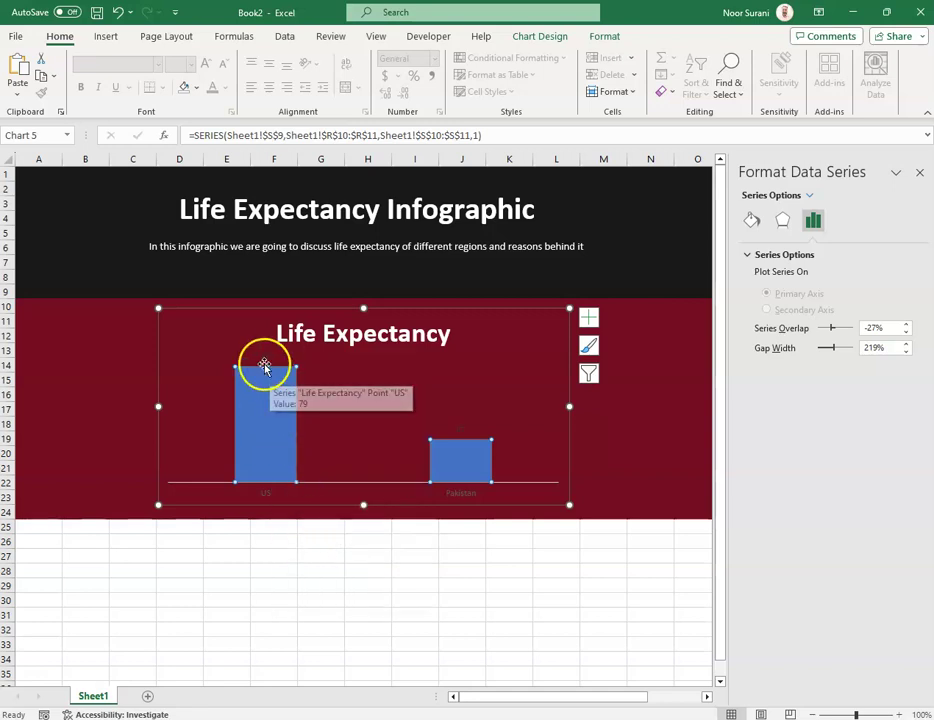
{"action": "left_click", "coordinate": [459, 428]}
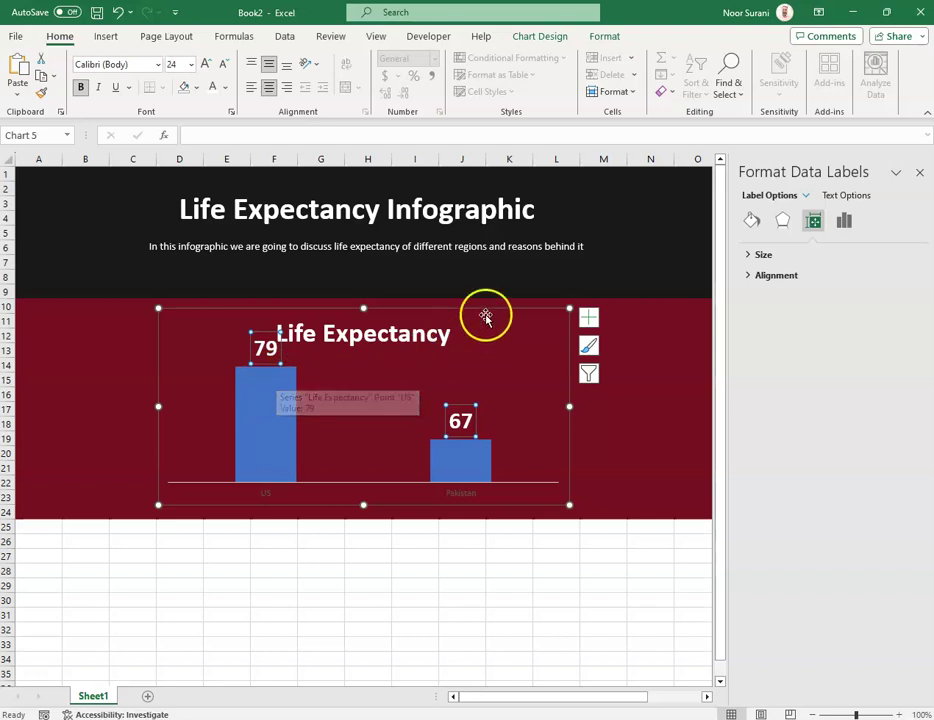
Step: Set the 79 and 67 data labels' position to Inside Base
{"action": "left_click", "coordinate": [846, 221]}
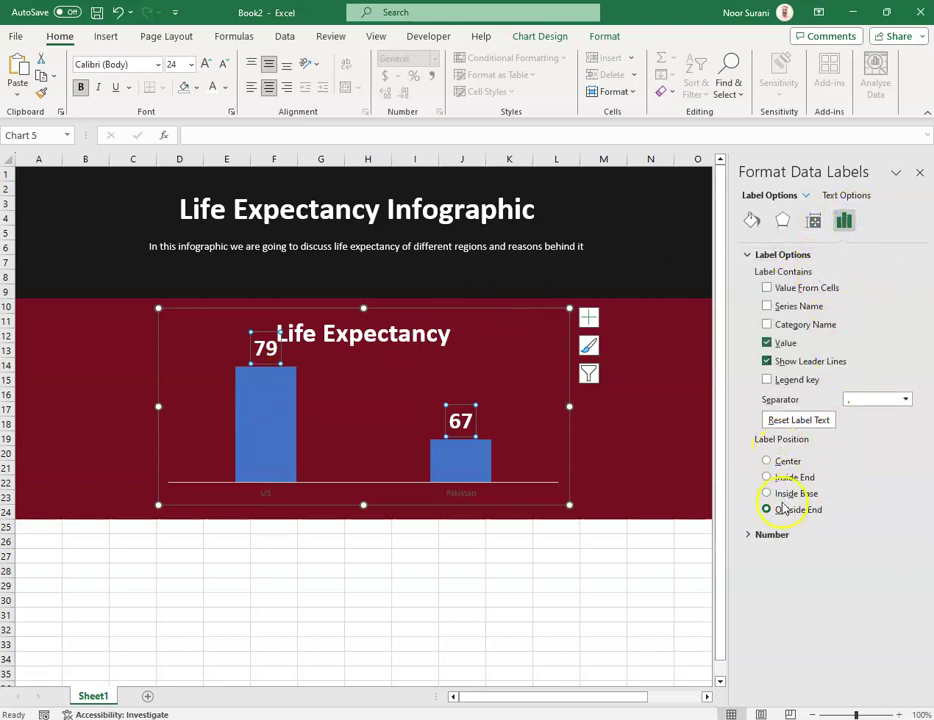
{"action": "left_click", "coordinate": [768, 477]}
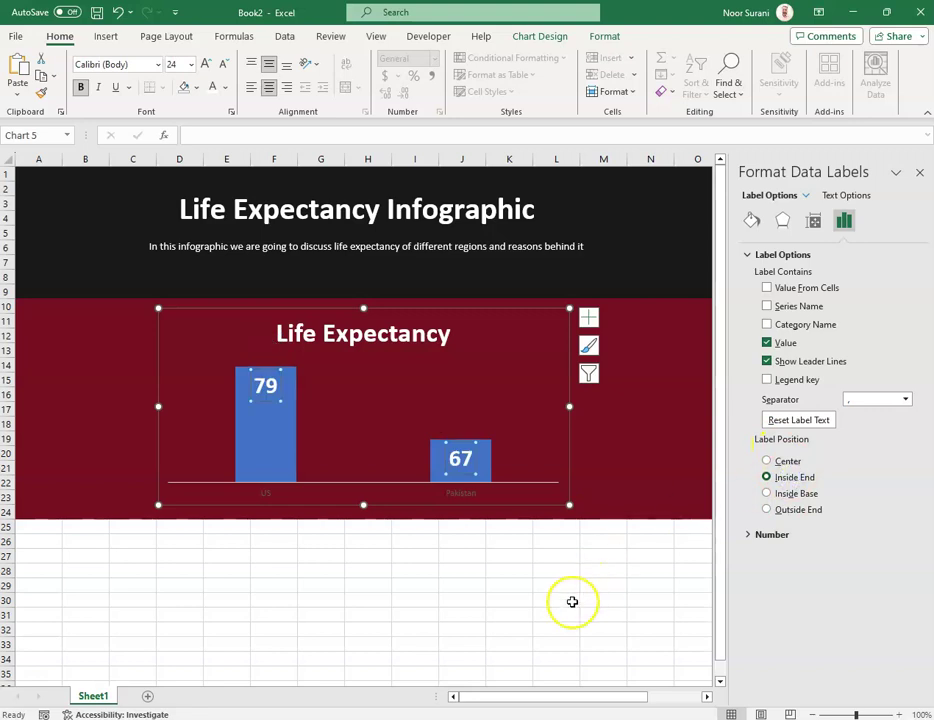
{"action": "left_click", "coordinate": [436, 604]}
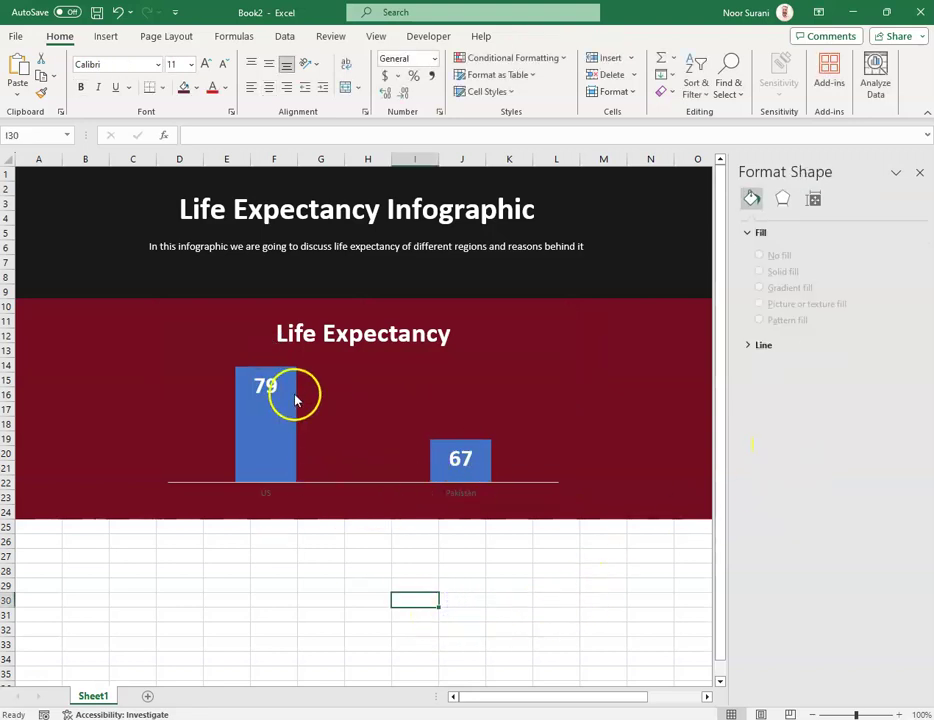
{"action": "left_click", "coordinate": [262, 387]}
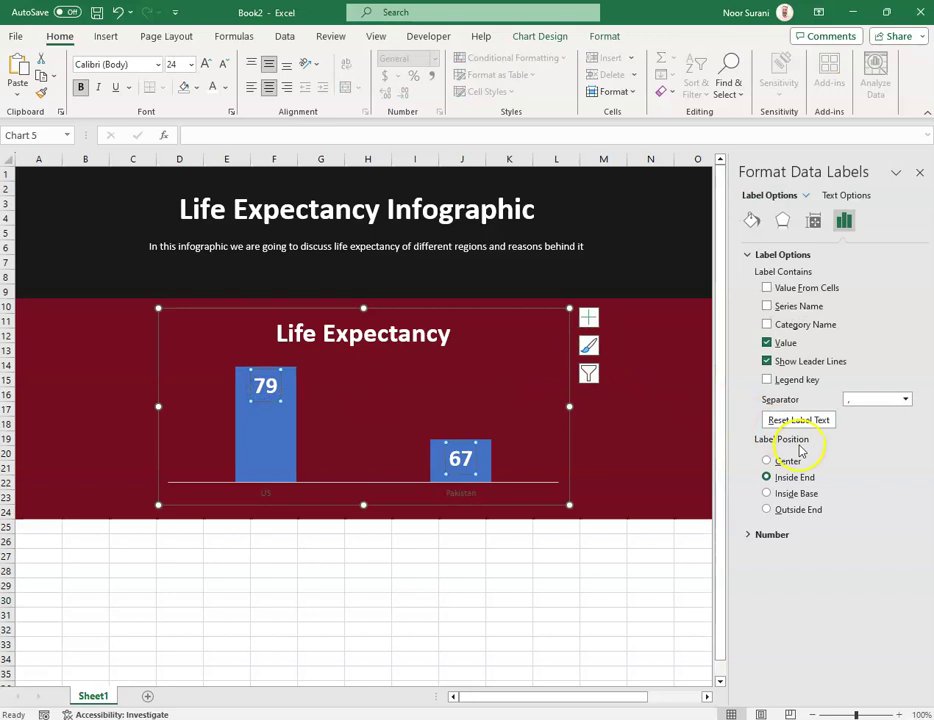
{"action": "left_click", "coordinate": [795, 493]}
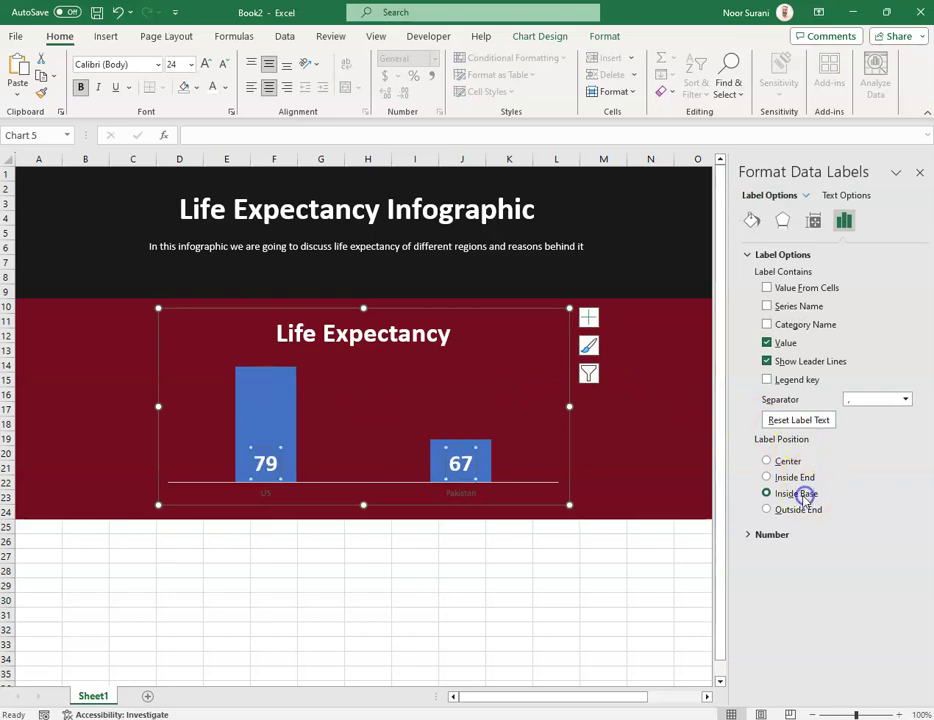
{"action": "left_click", "coordinate": [465, 585]}
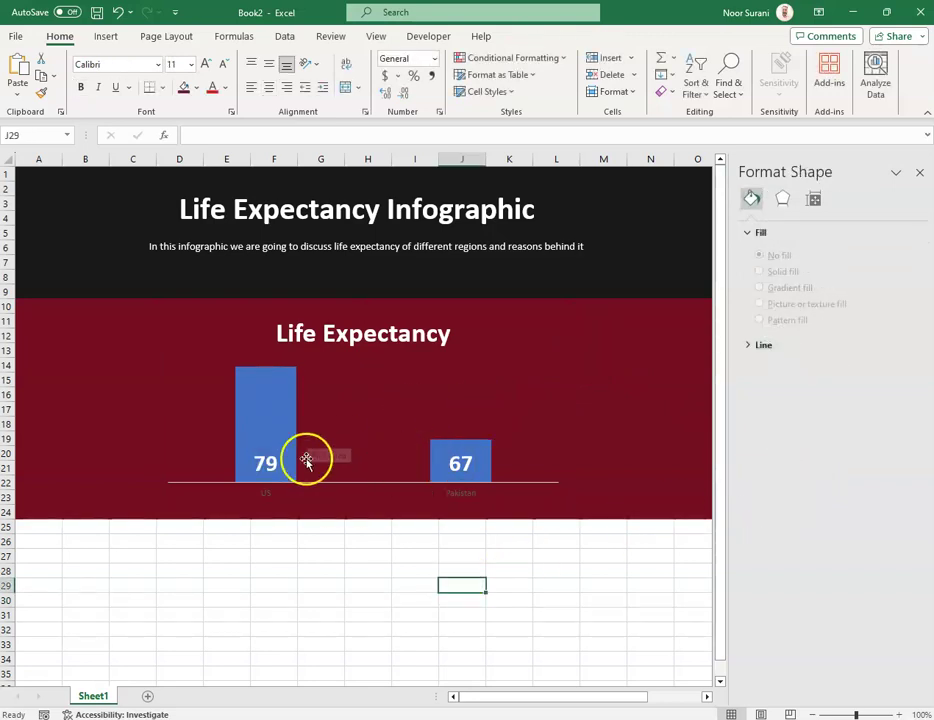
{"action": "left_click", "coordinate": [266, 387]}
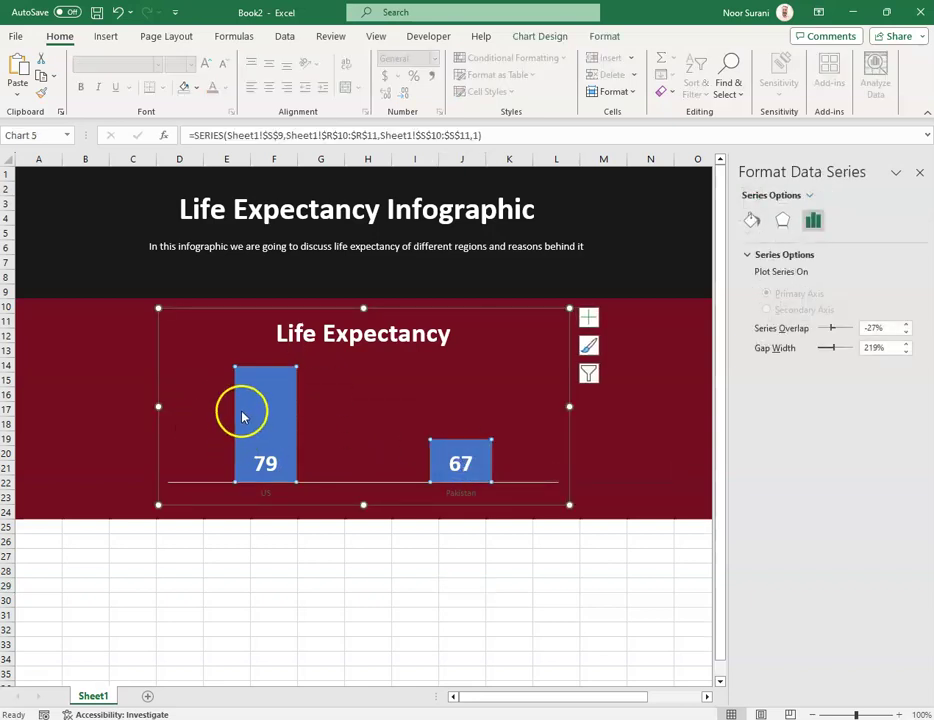
Step: Recolour the Life Expectancy chart bars gold against the maroon panel
{"action": "left_click", "coordinate": [603, 37]}
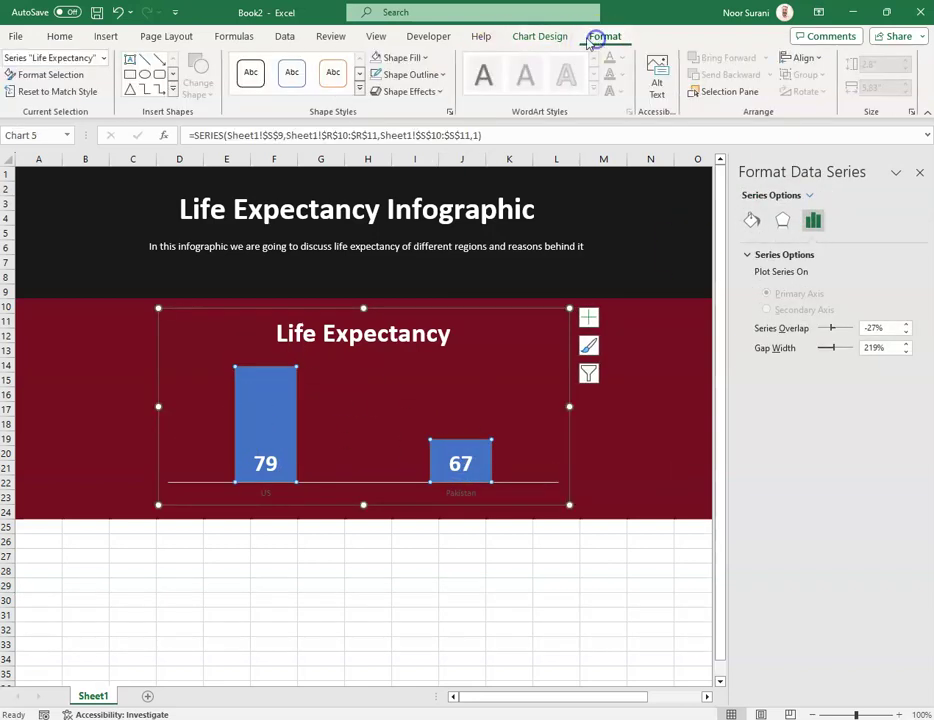
{"action": "left_click", "coordinate": [408, 62]}
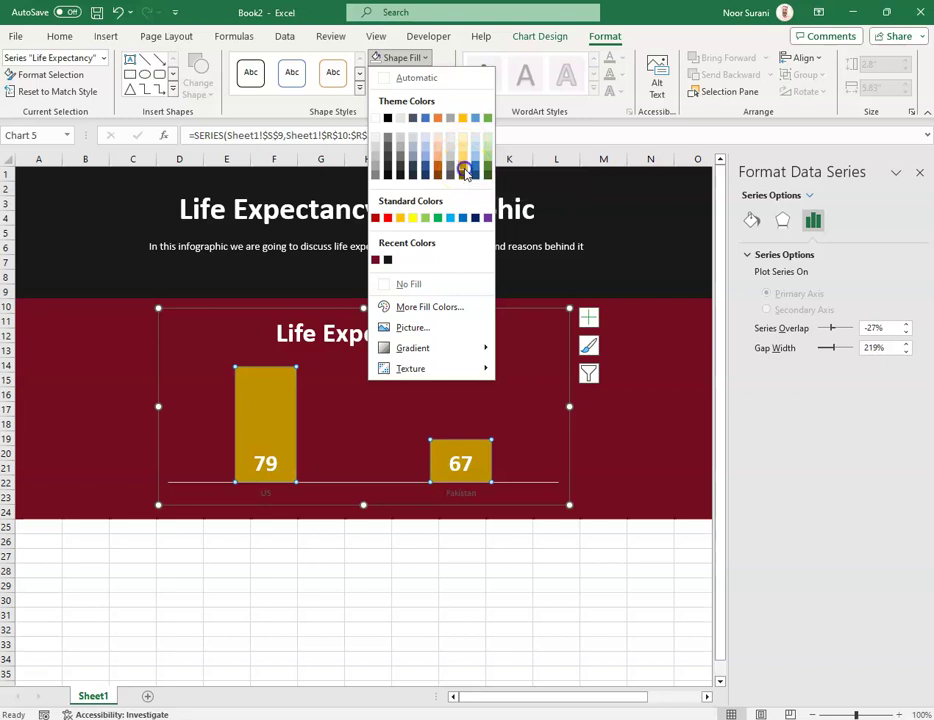
{"action": "left_click", "coordinate": [465, 172]}
{"action": "left_click", "coordinate": [413, 584]}
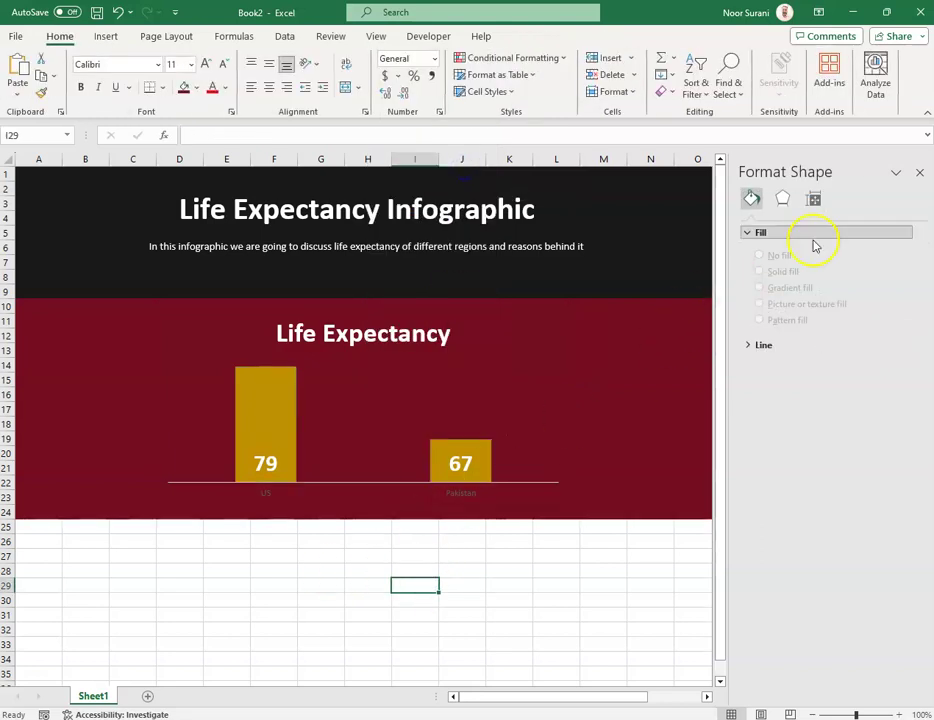
Step: Close the formatting pane and select the empty cells A25:P39 below the chart panel
{"action": "left_click", "coordinate": [919, 173]}
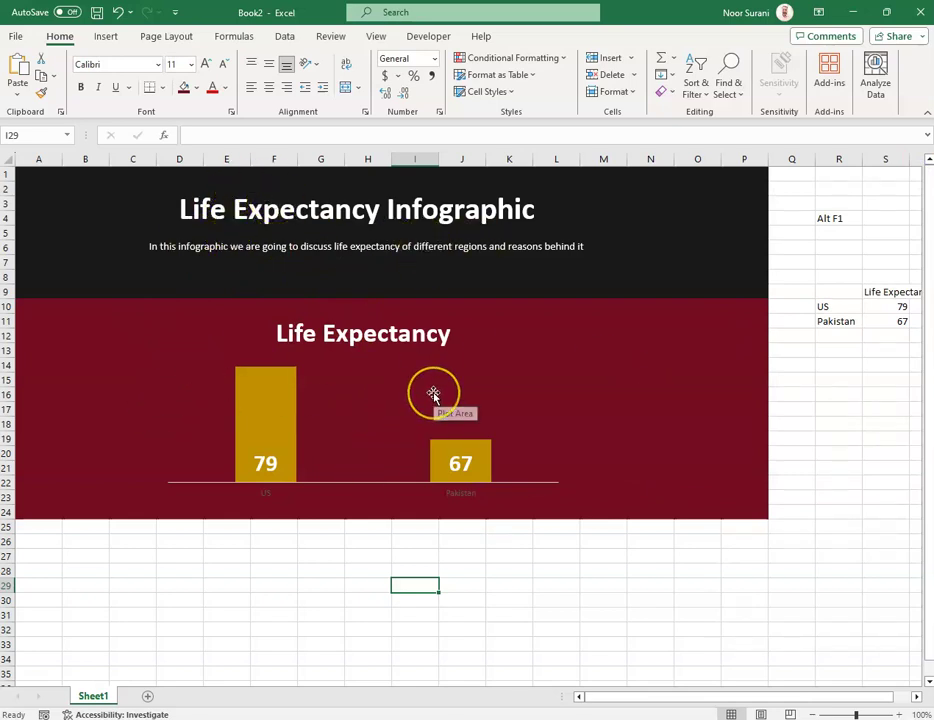
{"action": "scroll", "coordinate": [433, 394], "scroll_direction": "down", "scroll_amount": 4}
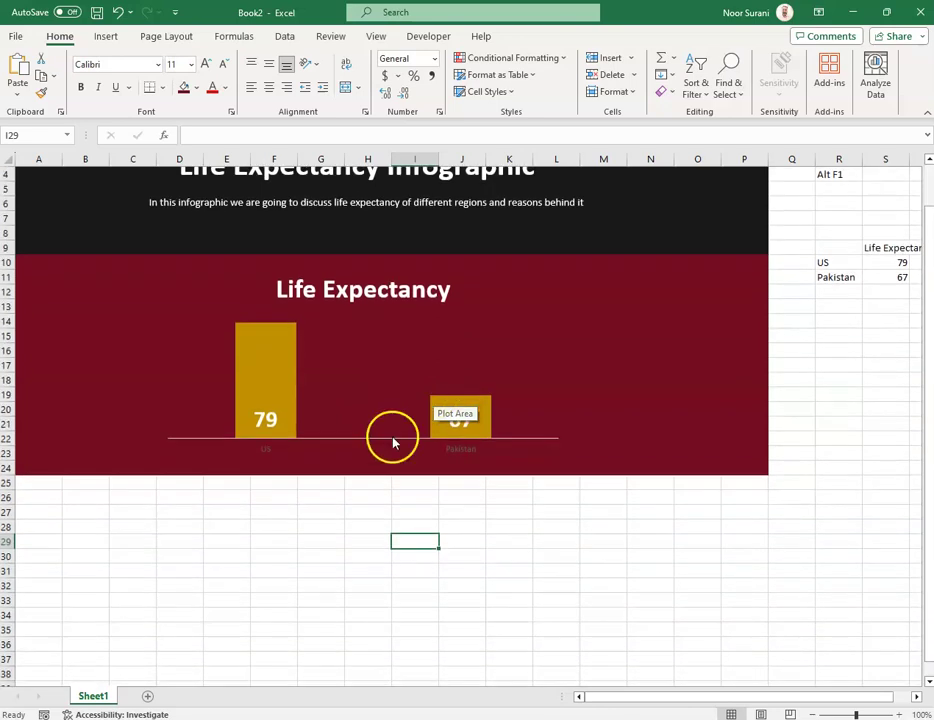
{"action": "left_click_drag", "start_coordinate": [40, 353], "coordinate": [746, 569]}
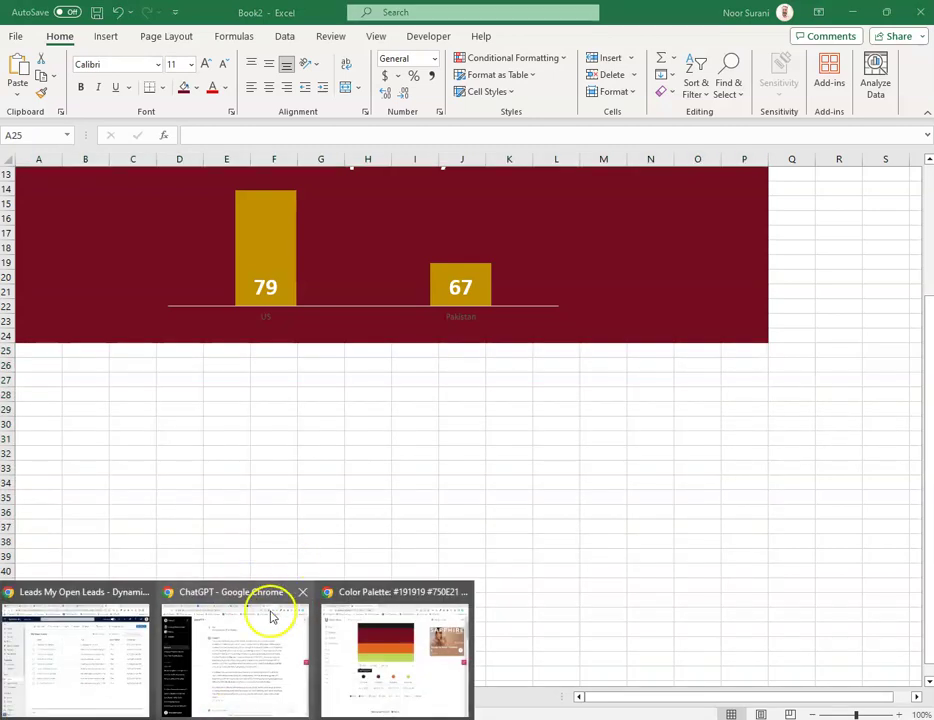
{"action": "left_click", "coordinate": [330, 625]}
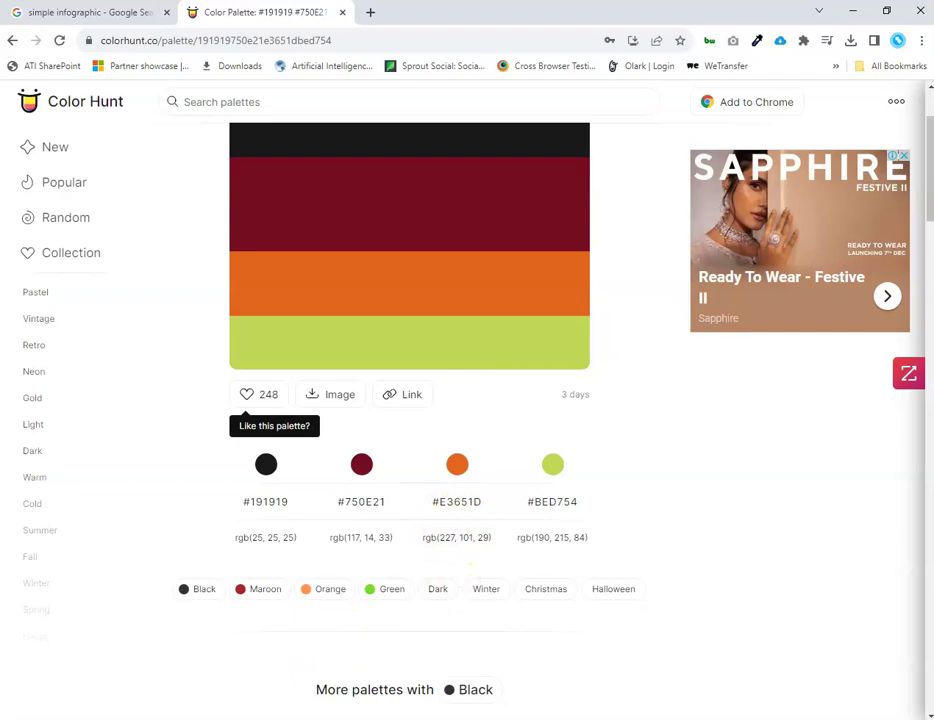
{"action": "key", "text": "alt+Tab"}
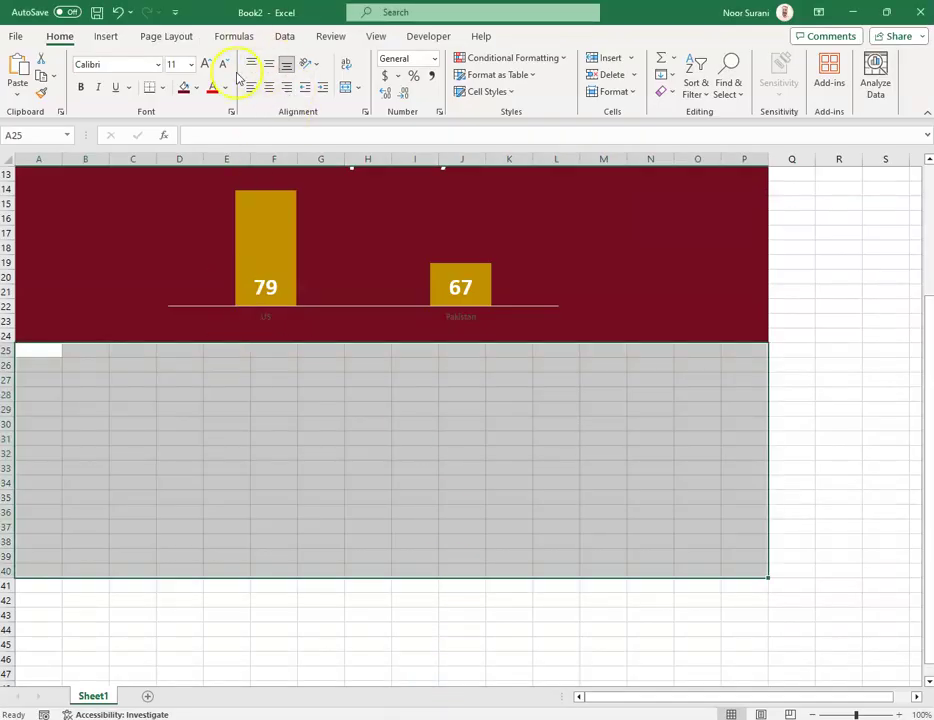
Step: Fill rows 25–40 across A–P with custom orange RGB 227, 101, 29 (#E3651D)
{"action": "left_click", "coordinate": [198, 90]}
{"action": "left_click", "coordinate": [217, 316]}
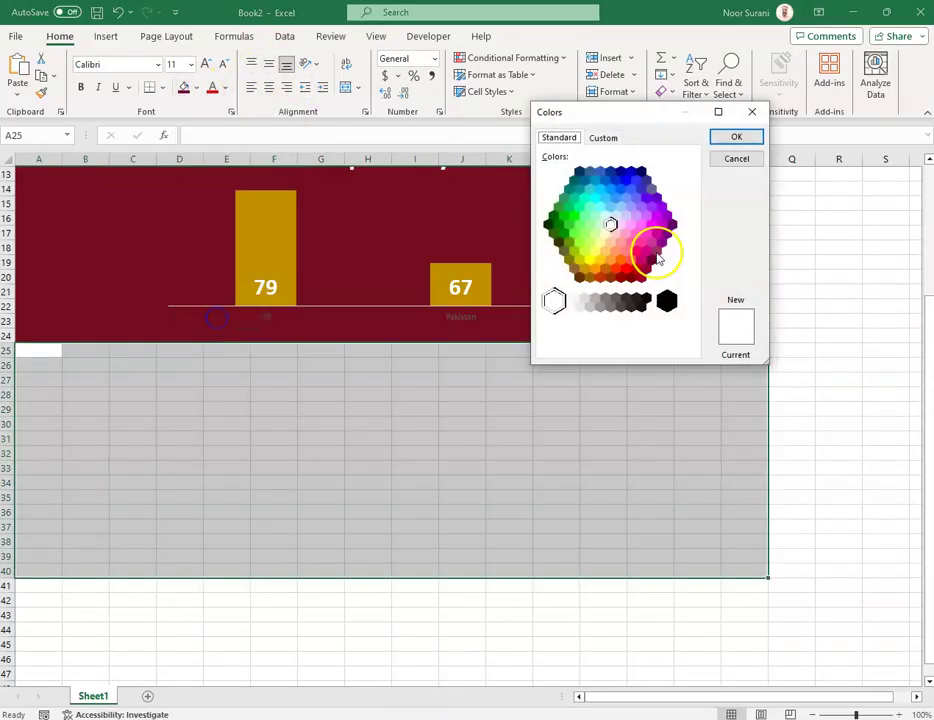
{"action": "left_click", "coordinate": [592, 139]}
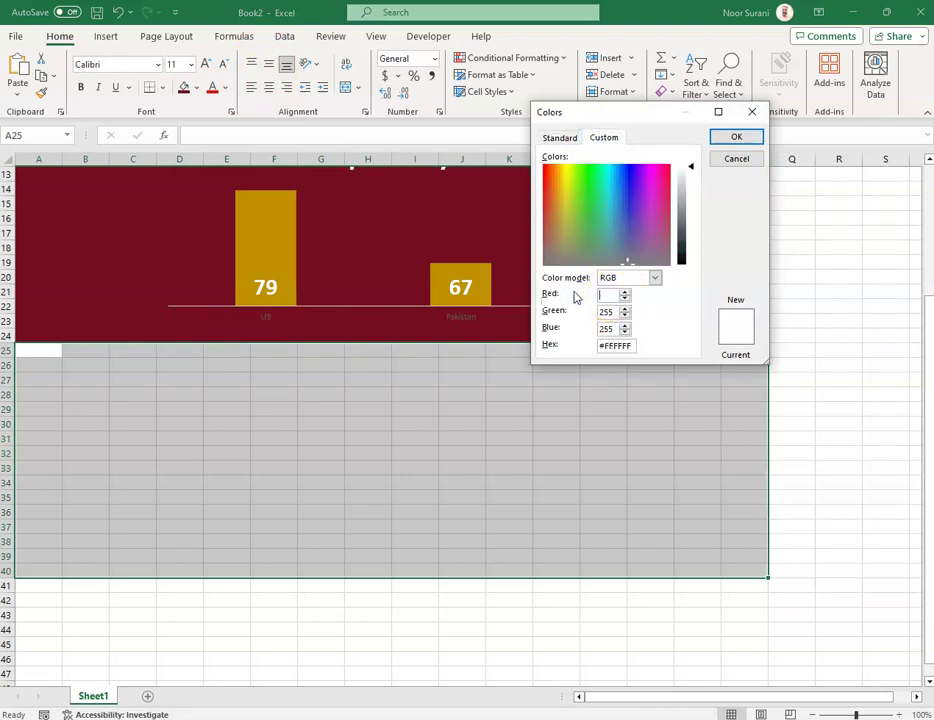
{"action": "type", "text": "227"}
{"action": "key", "text": "Tab"}
{"action": "type", "text": "1"}
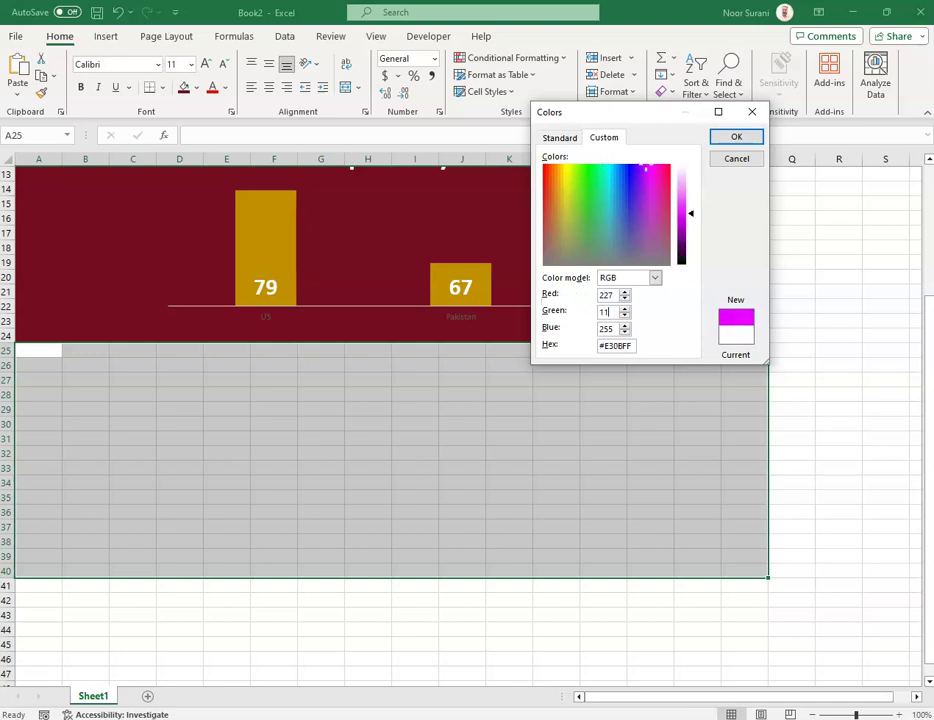
{"action": "type", "text": "2"}
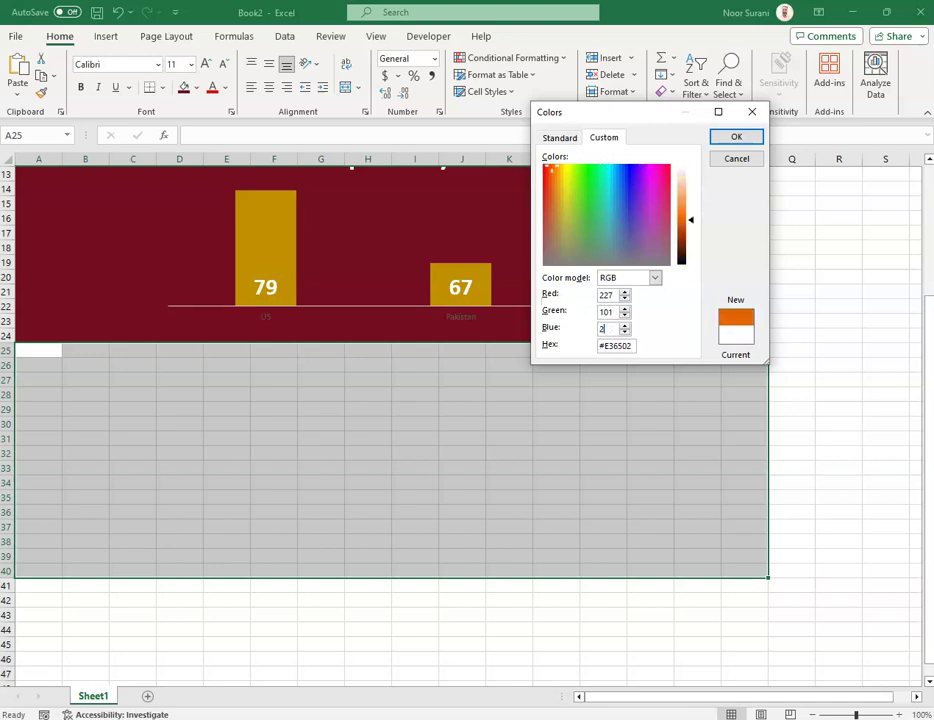
{"action": "type", "text": "9"}
{"action": "left_click", "coordinate": [730, 138]}
{"action": "left_click", "coordinate": [486, 506]}
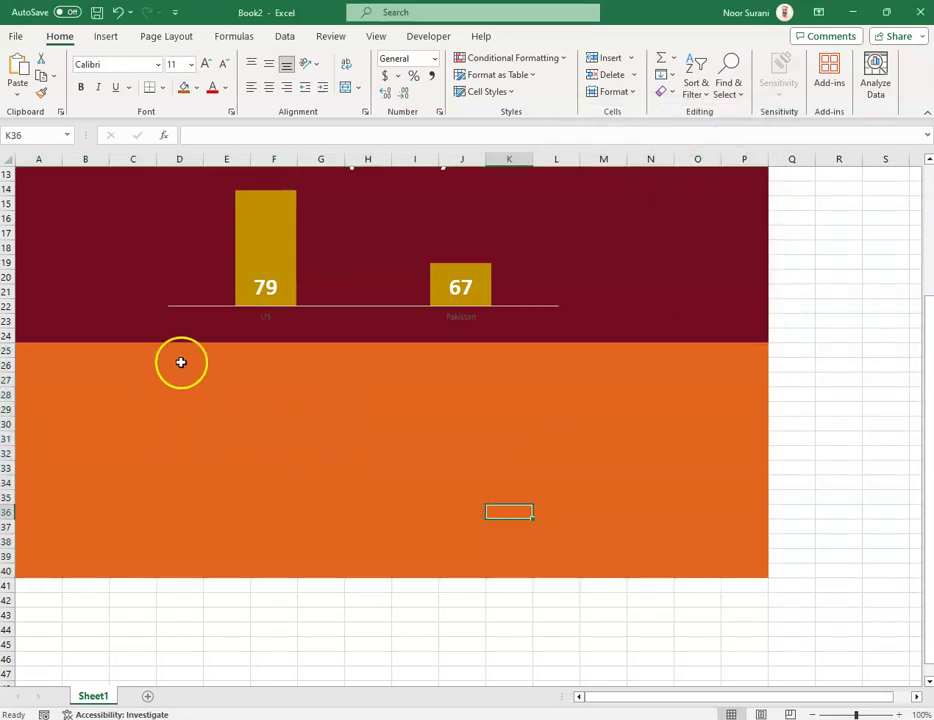
Step: Insert the black apple stock icon, found by searching 'food', onto the orange band
{"action": "left_click", "coordinate": [121, 41]}
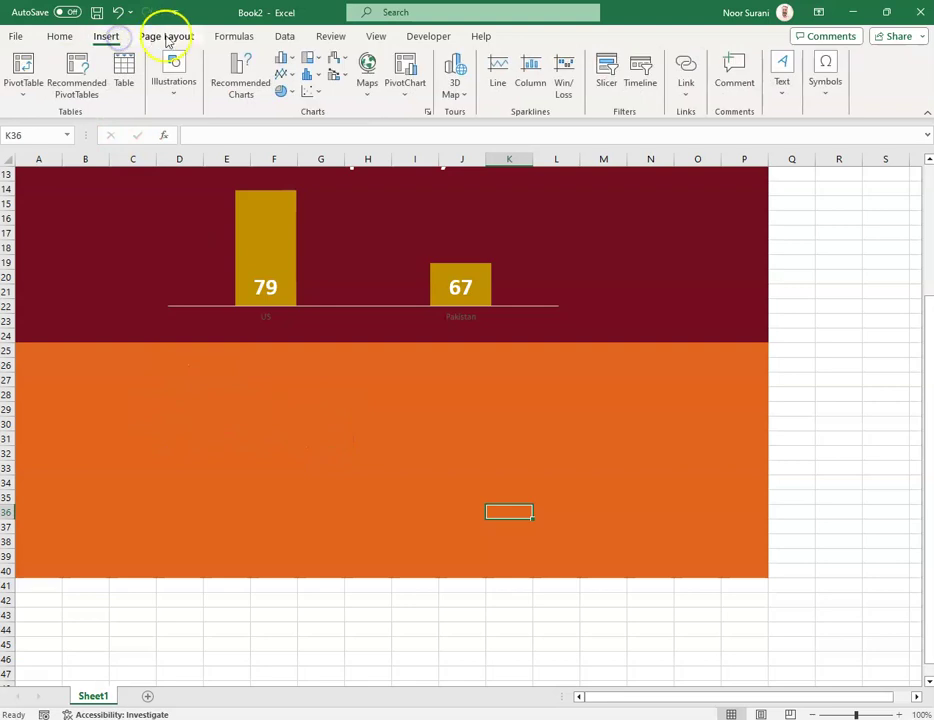
{"action": "left_click", "coordinate": [183, 82]}
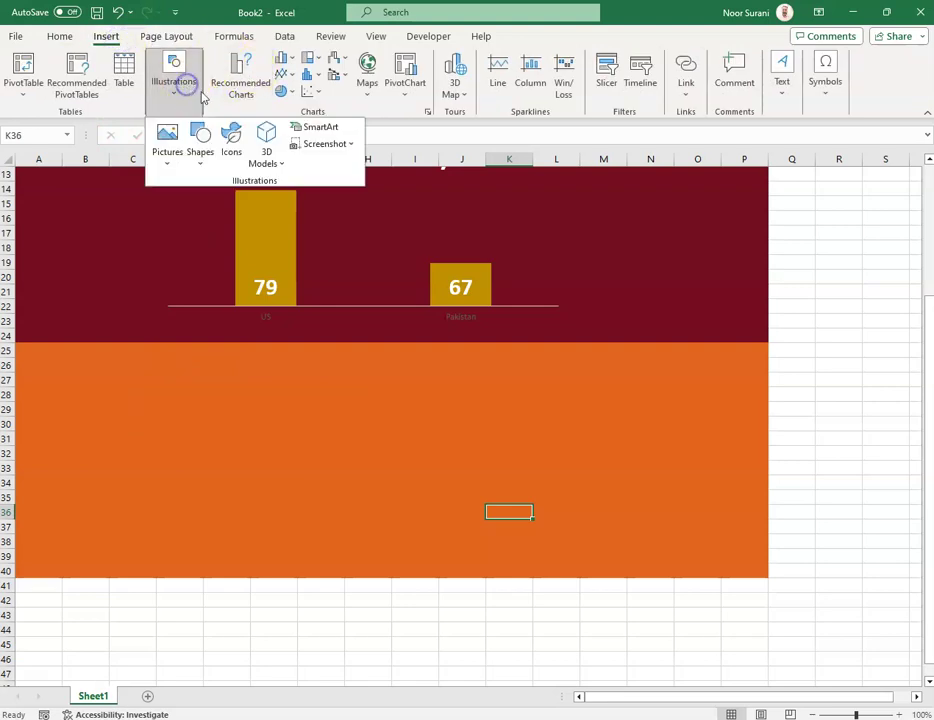
{"action": "left_click", "coordinate": [235, 147]}
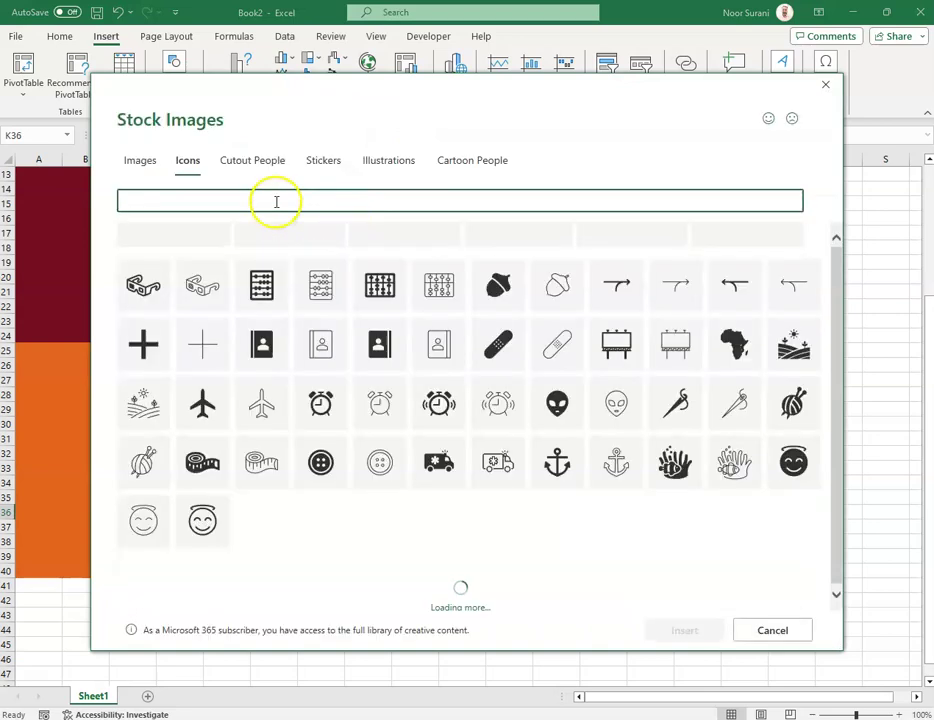
{"action": "left_click", "coordinate": [275, 202]}
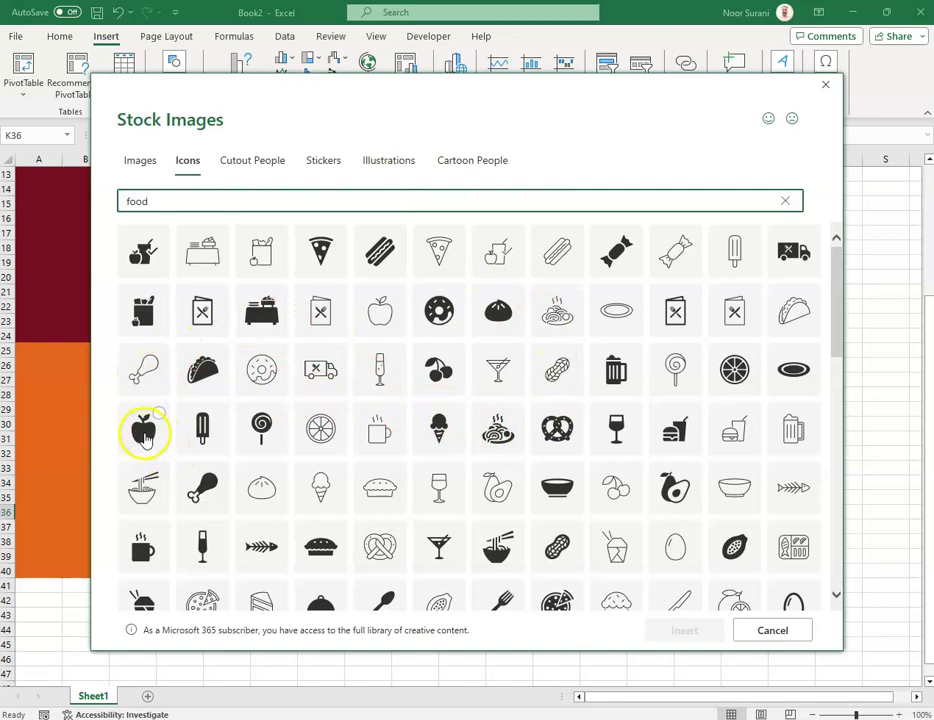
{"action": "left_click", "coordinate": [145, 432]}
{"action": "left_click", "coordinate": [712, 630]}
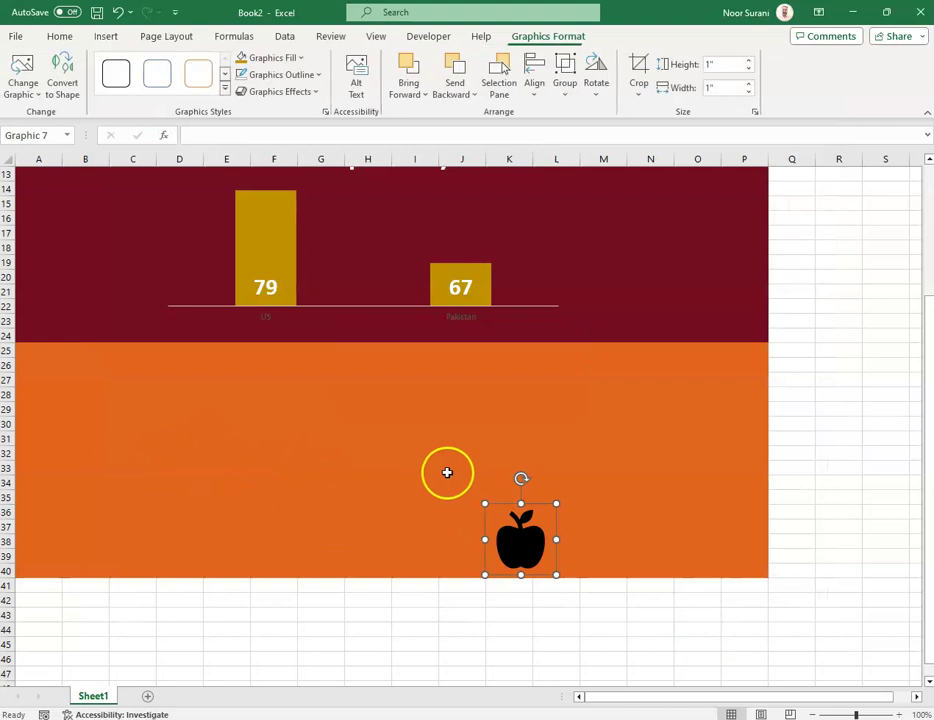
Step: Move the apple icon to the orange band's left edge and fill it white
{"action": "left_click_drag", "start_coordinate": [508, 535], "coordinate": [159, 431]}
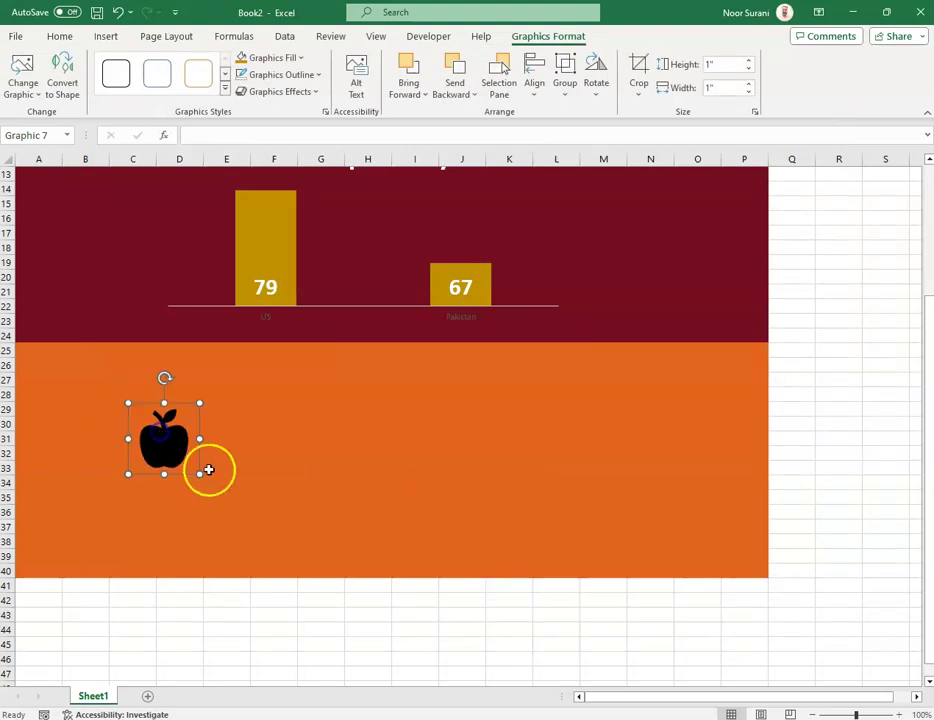
{"action": "left_click", "coordinate": [268, 58]}
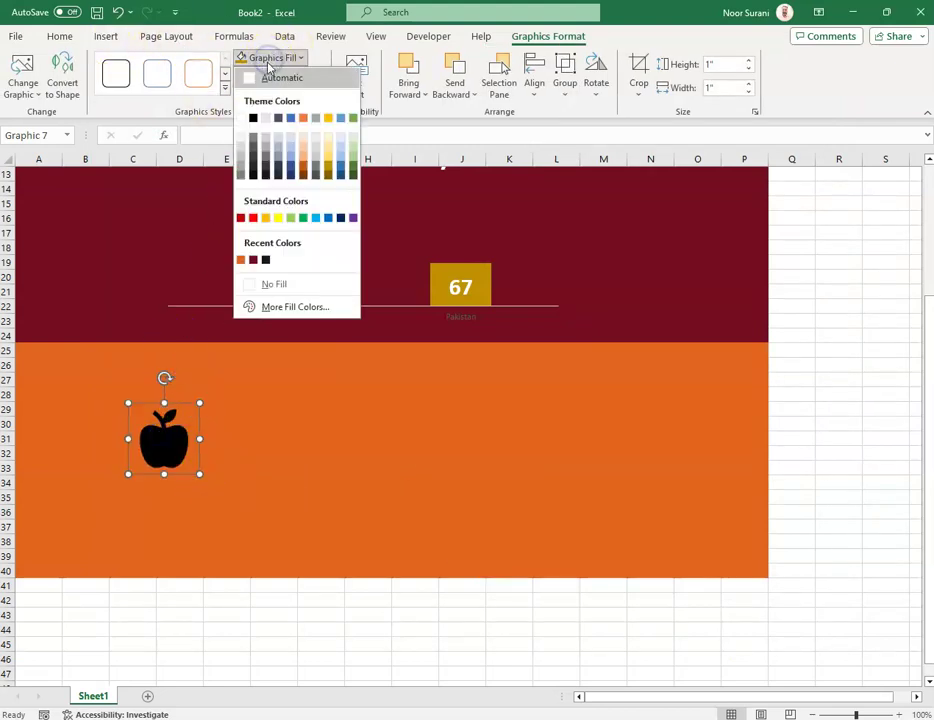
{"action": "left_click", "coordinate": [241, 118]}
{"action": "left_click", "coordinate": [212, 645]}
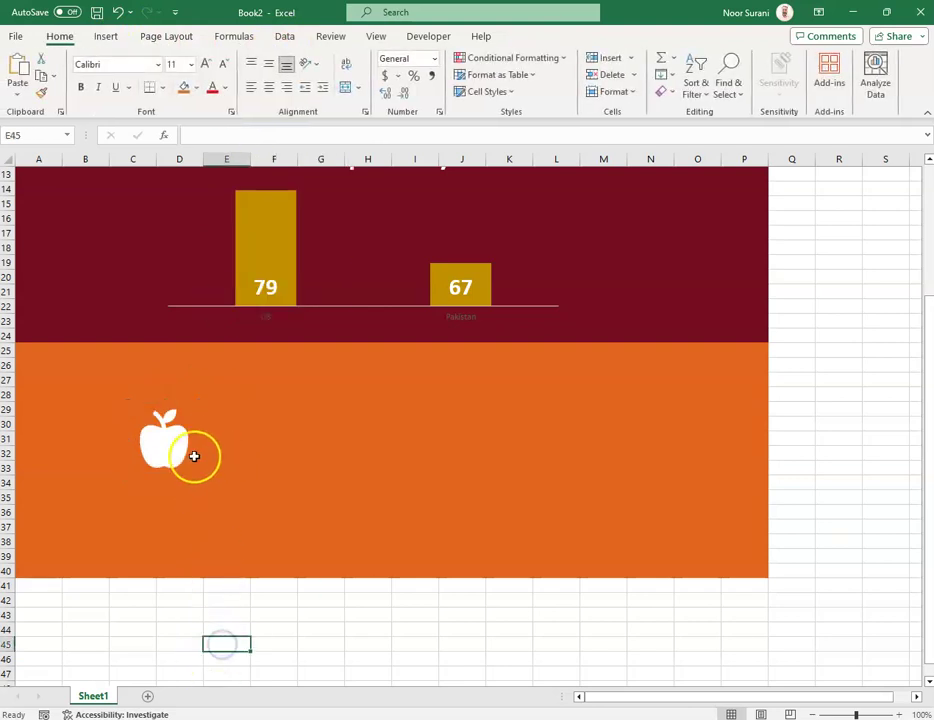
{"action": "left_click", "coordinate": [153, 457]}
{"action": "left_click_drag", "start_coordinate": [150, 457], "coordinate": [129, 452]}
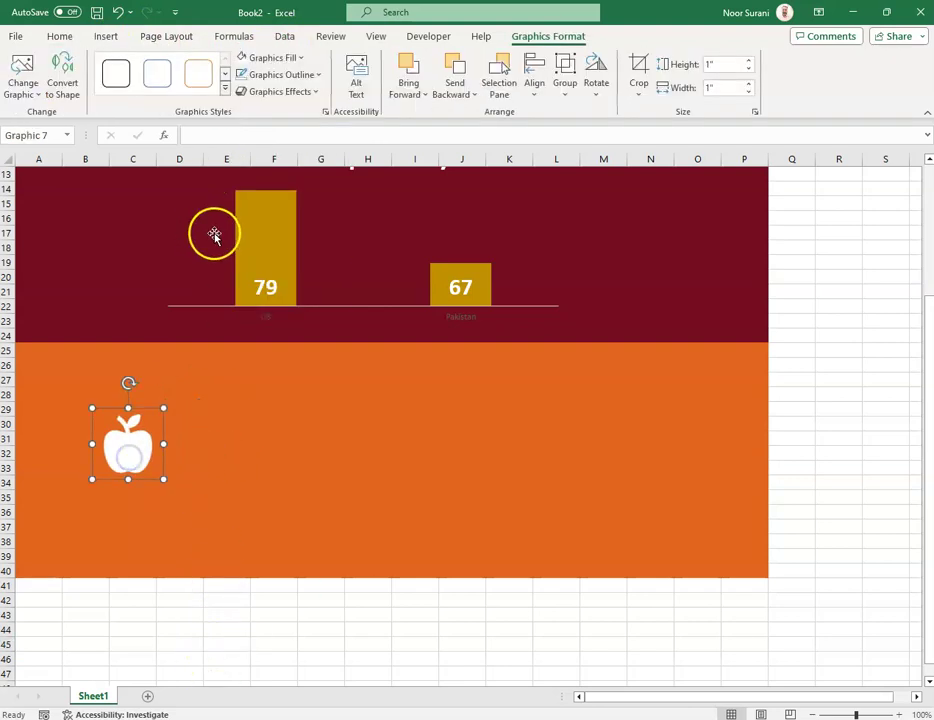
Step: Bring up the Shapes gallery under Insert > Illustrations
{"action": "left_click", "coordinate": [72, 40]}
{"action": "left_click", "coordinate": [107, 38]}
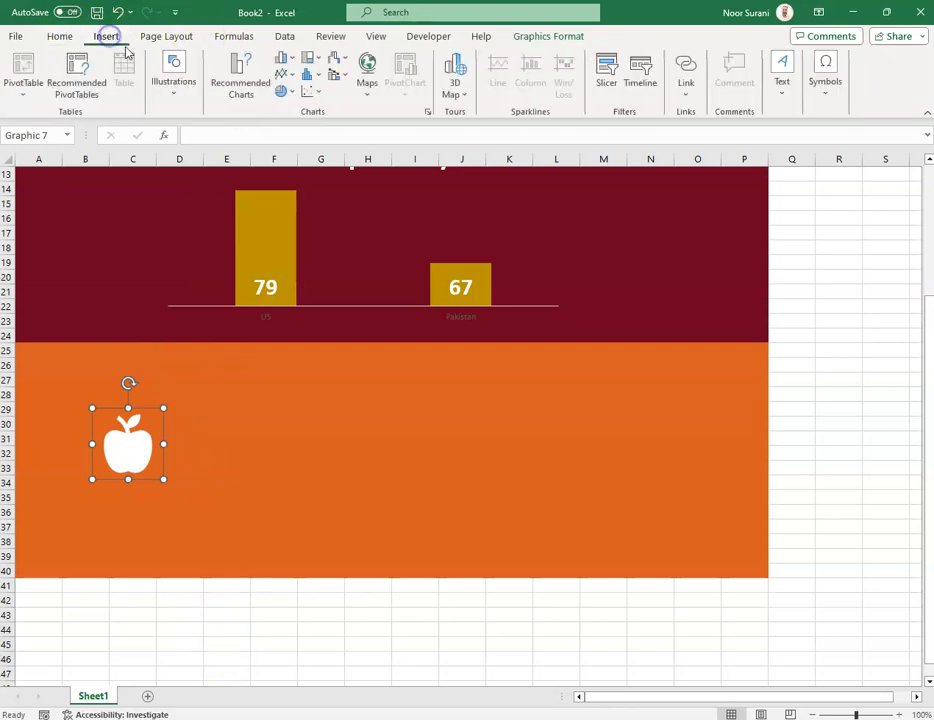
{"action": "left_click", "coordinate": [166, 70]}
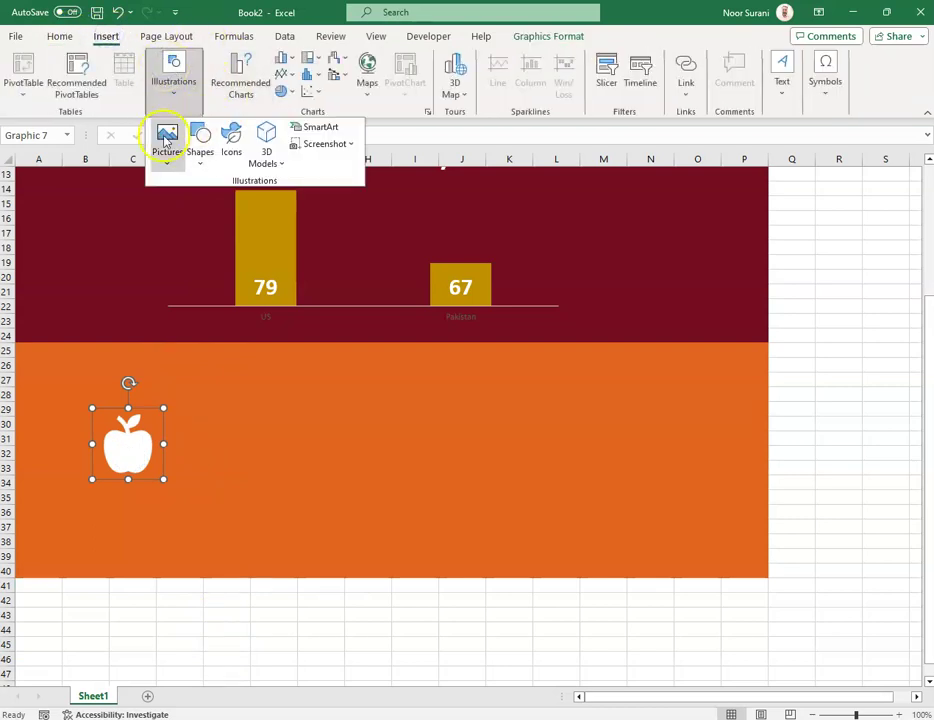
{"action": "left_click", "coordinate": [200, 140]}
Step: Add a bold white text box 'Food has a pivotal impact on Life Expectancy' beside the apple
{"action": "left_click", "coordinate": [195, 197]}
{"action": "left_click", "coordinate": [188, 424]}
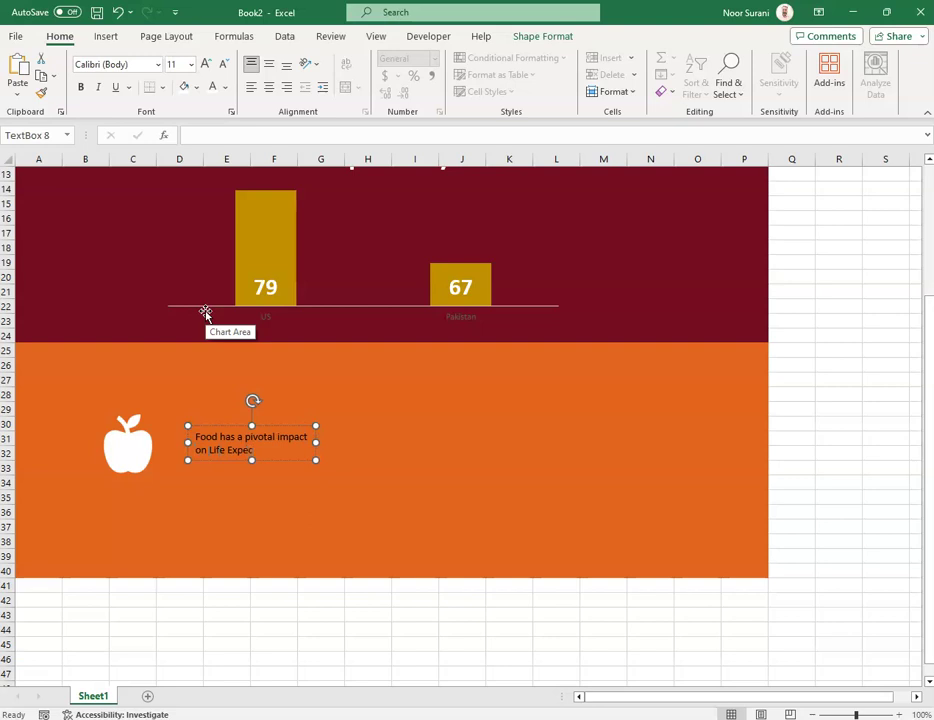
{"action": "left_click_drag", "start_coordinate": [279, 442], "coordinate": [245, 430]}
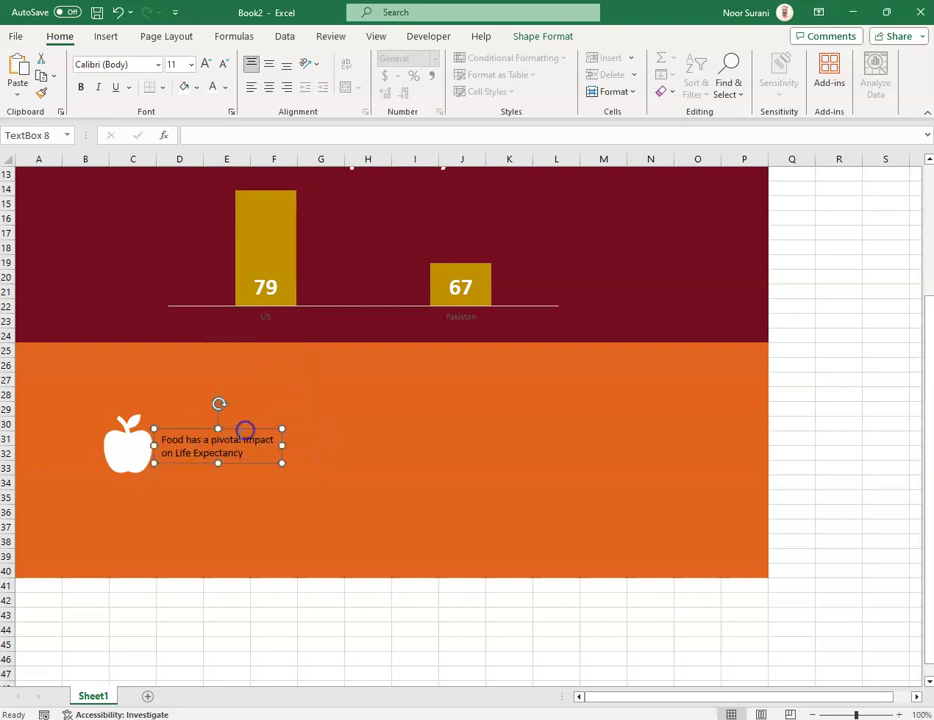
{"action": "left_click", "coordinate": [167, 615]}
{"action": "left_click", "coordinate": [200, 443]}
{"action": "key", "text": "ctrl+b"}
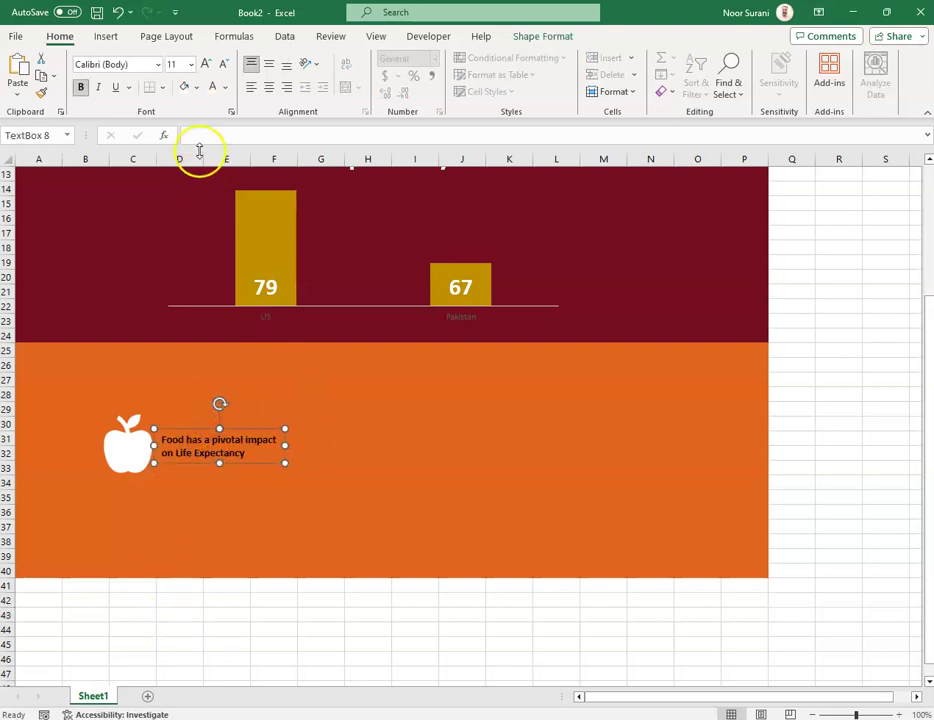
{"action": "left_click", "coordinate": [209, 90]}
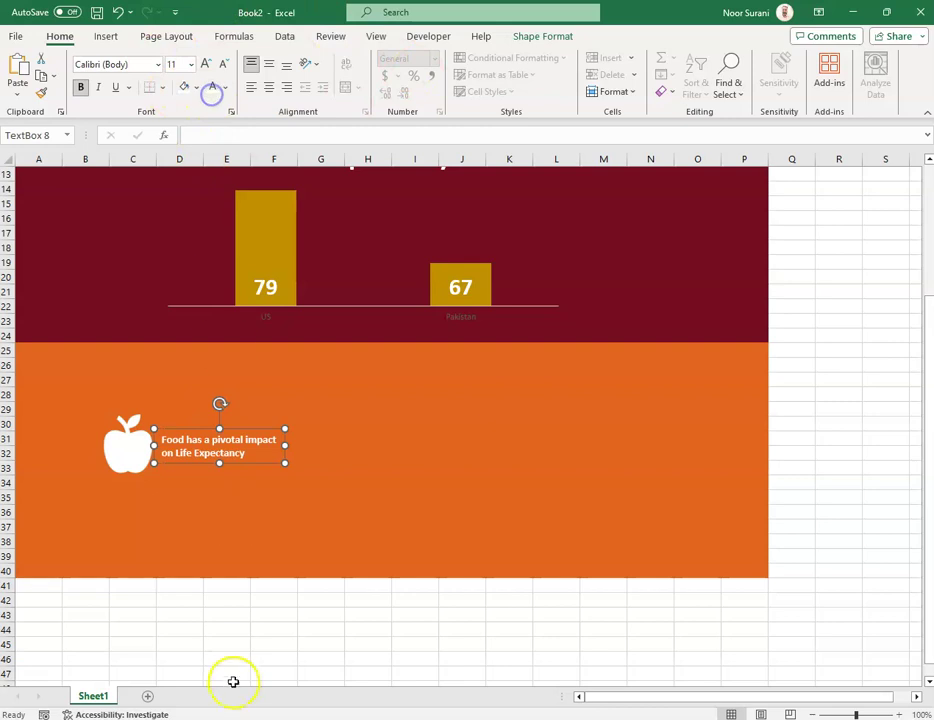
{"action": "left_click", "coordinate": [229, 685]}
{"action": "left_click", "coordinate": [126, 449]}
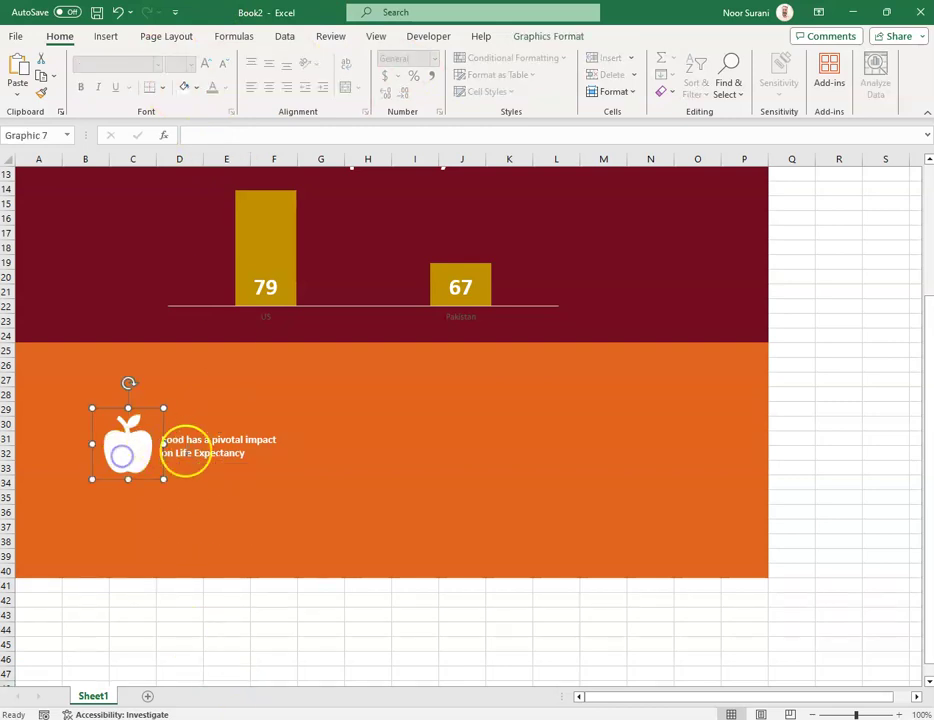
Step: Align the apple icon and its caption to the same vertical centre
{"action": "left_click", "coordinate": [206, 451], "text": "shift"}
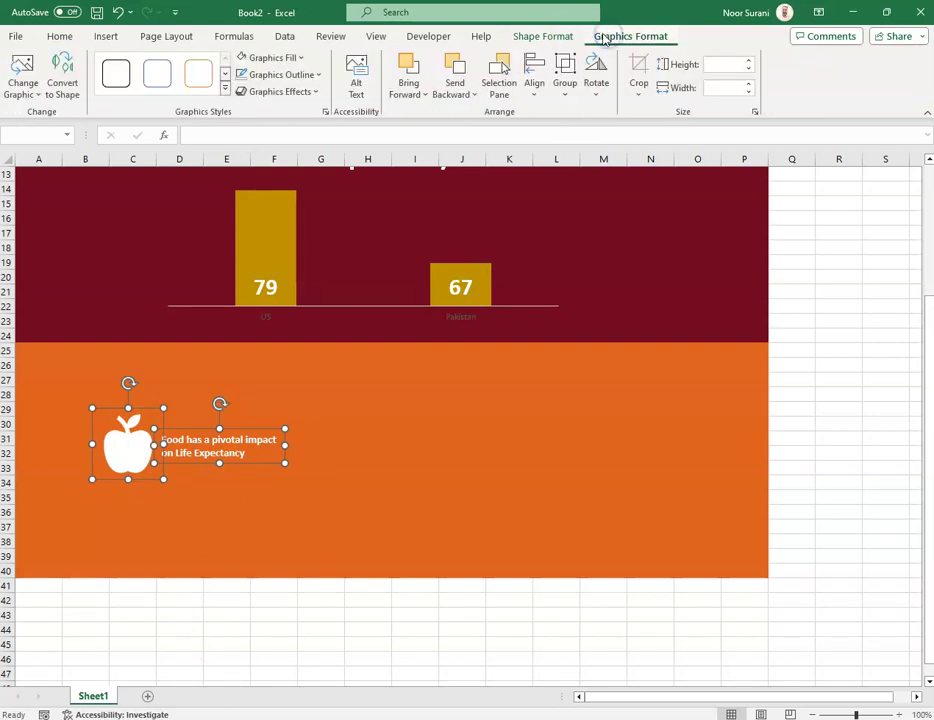
{"action": "left_click", "coordinate": [558, 36]}
{"action": "left_click", "coordinate": [774, 60]}
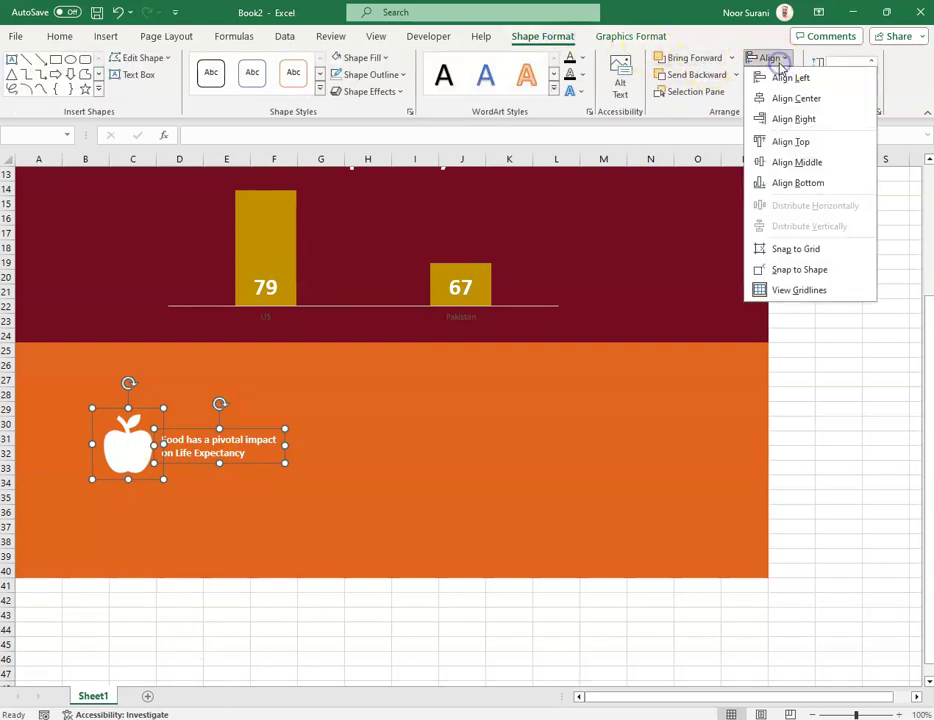
{"action": "left_click", "coordinate": [797, 163]}
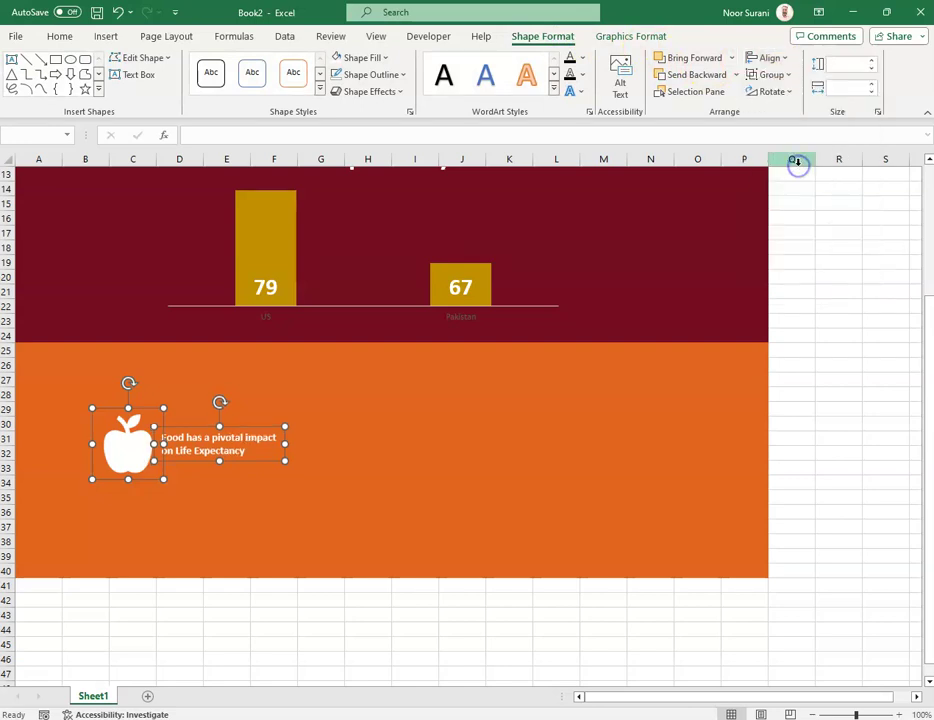
{"action": "left_click", "coordinate": [366, 641]}
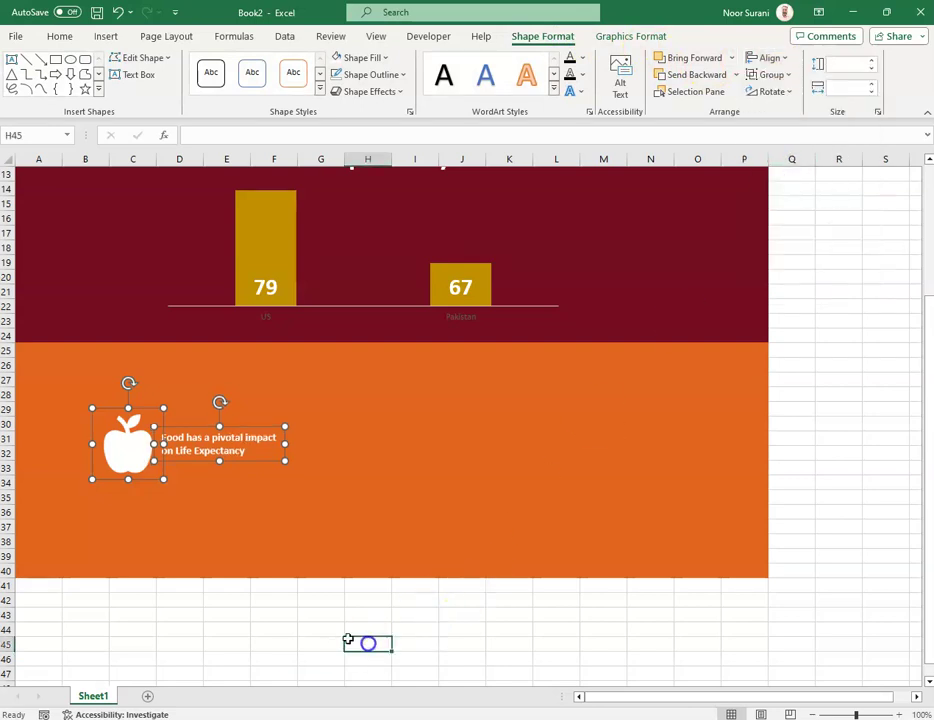
Step: Group the apple and caption into one object, then duplicate the group with Ctrl+D
{"action": "left_click", "coordinate": [125, 441]}
{"action": "left_click", "coordinate": [190, 440], "text": "ctrl"}
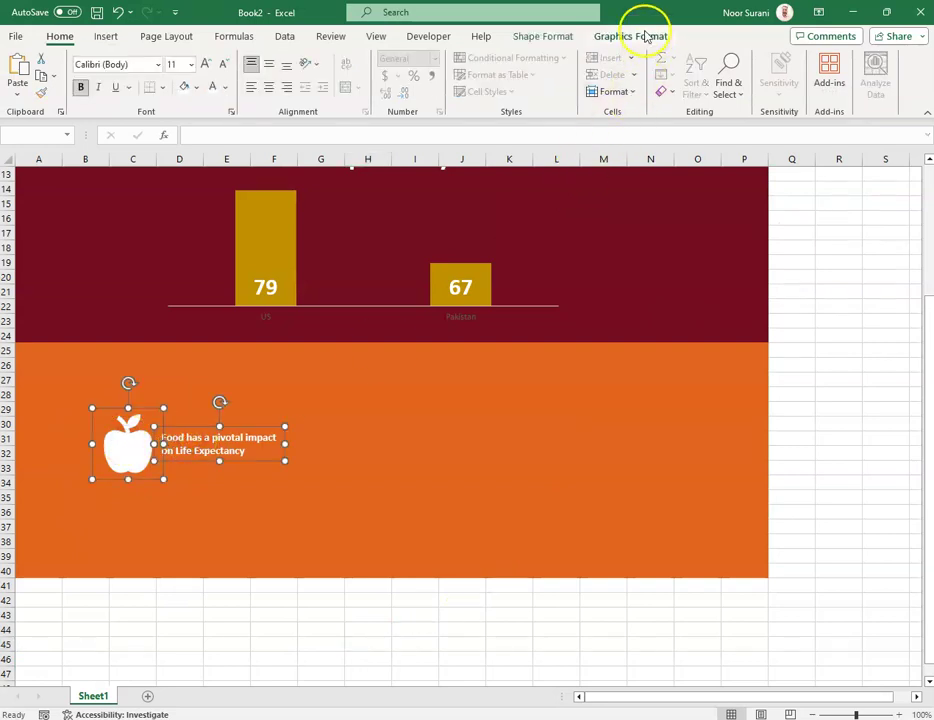
{"action": "left_click", "coordinate": [546, 36]}
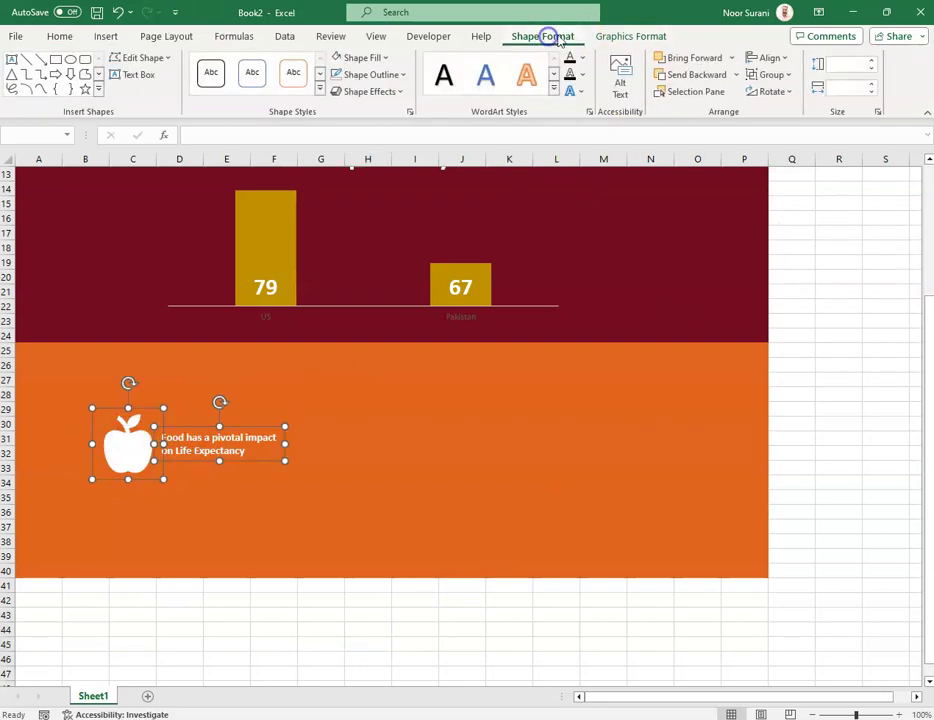
{"action": "left_click", "coordinate": [772, 75]}
{"action": "left_click", "coordinate": [778, 95]}
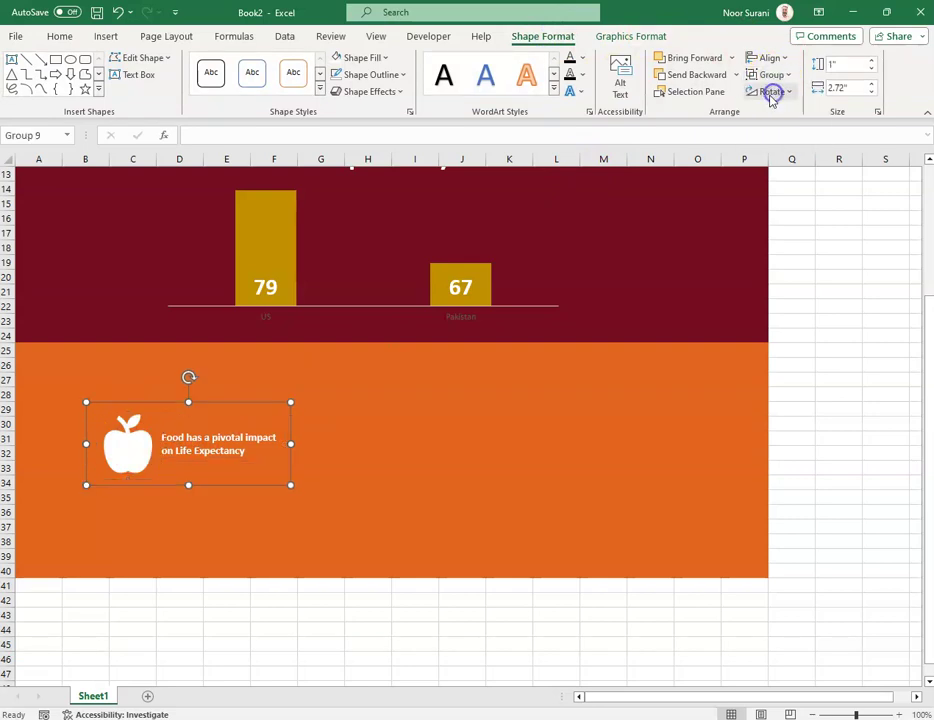
{"action": "left_click", "coordinate": [417, 598]}
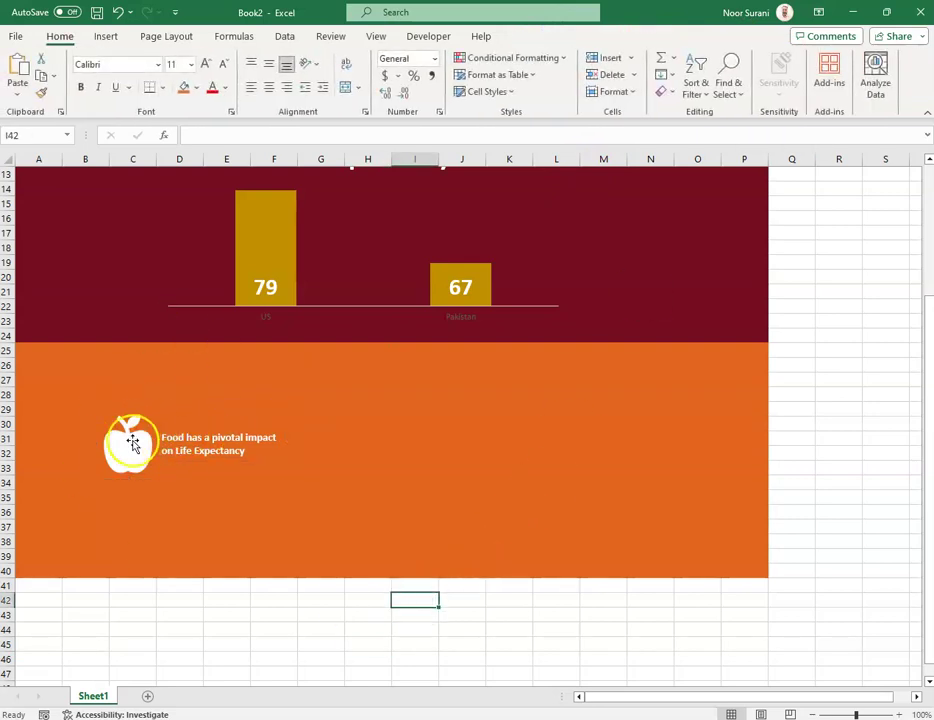
{"action": "left_click", "coordinate": [132, 443]}
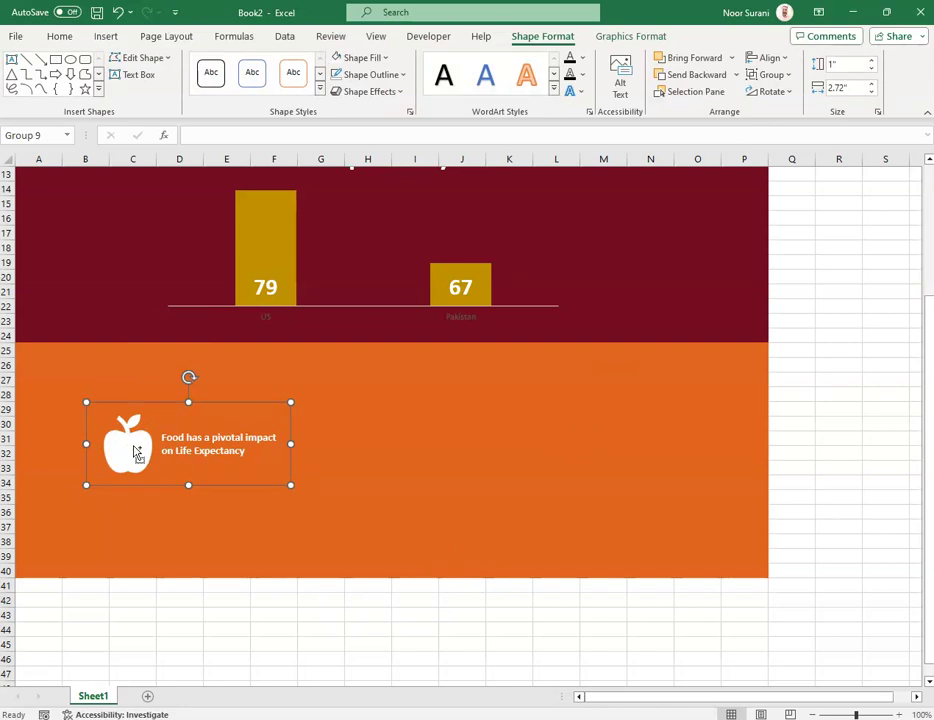
{"action": "key", "text": "ctrl+d"}
Step: Arrange the original and two copies of the apple group in a row across the band
{"action": "left_click_drag", "start_coordinate": [144, 452], "coordinate": [538, 432]}
{"action": "key", "text": "ctrl+d"}
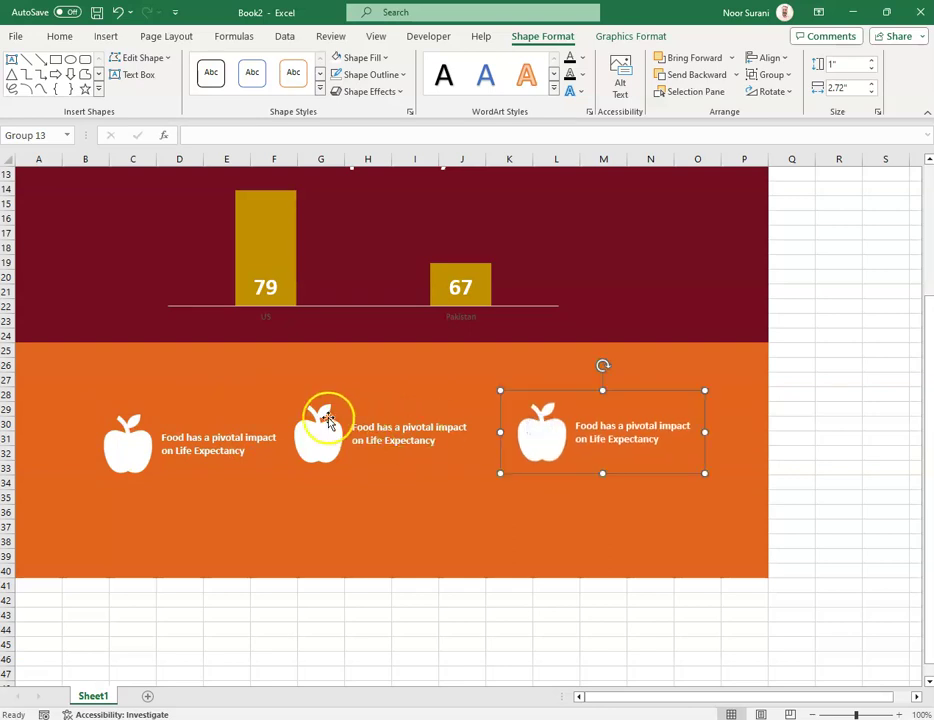
{"action": "left_click_drag", "start_coordinate": [322, 428], "coordinate": [325, 433]}
{"action": "left_click_drag", "start_coordinate": [100, 421], "coordinate": [79, 434]}
Step: Distribute the three apple groups horizontally and align their tops
{"action": "left_click", "coordinate": [322, 438], "text": "shift"}
{"action": "left_click", "coordinate": [536, 436], "text": "shift"}
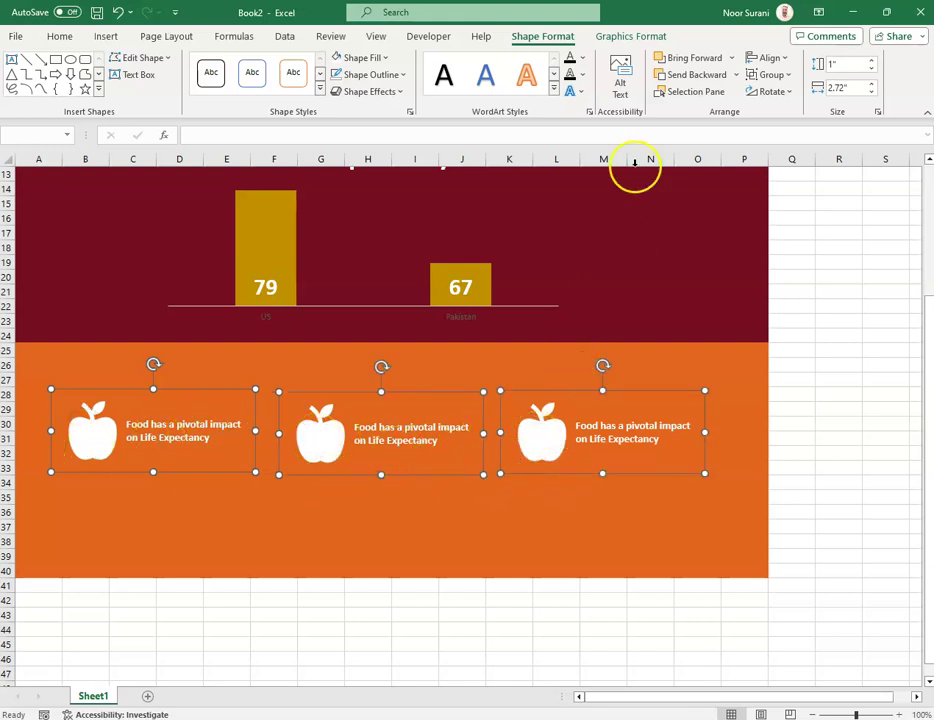
{"action": "left_click", "coordinate": [762, 59]}
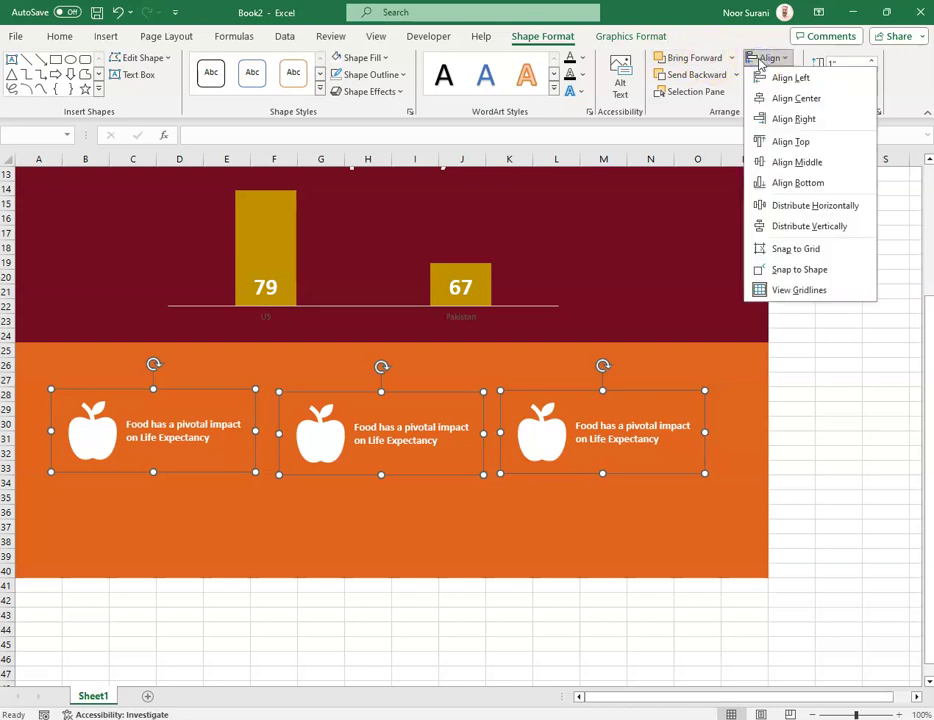
{"action": "left_click", "coordinate": [822, 207]}
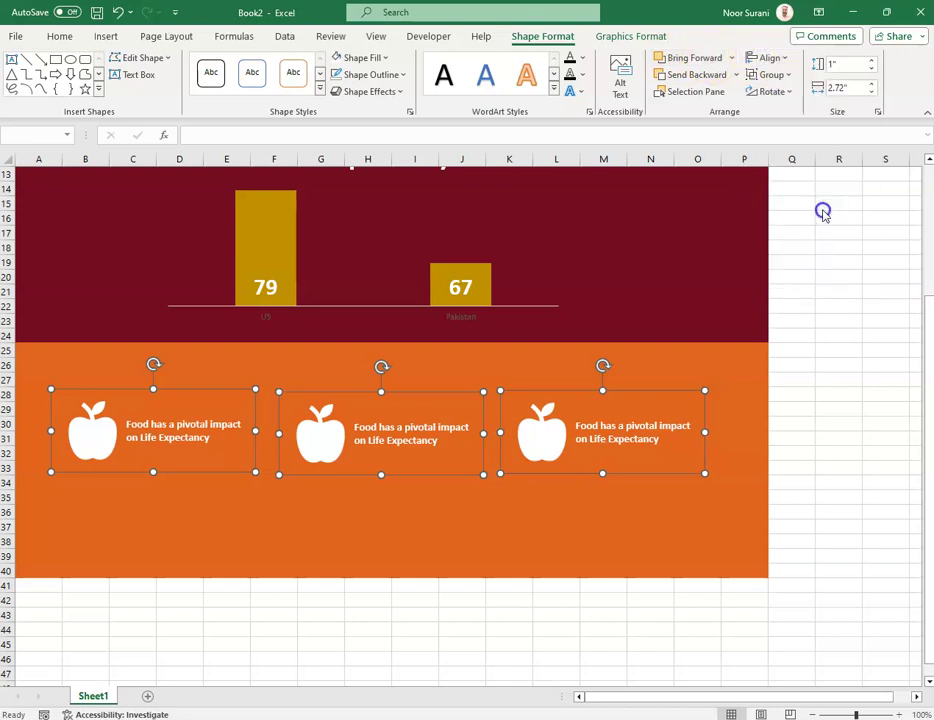
{"action": "left_click", "coordinate": [754, 62]}
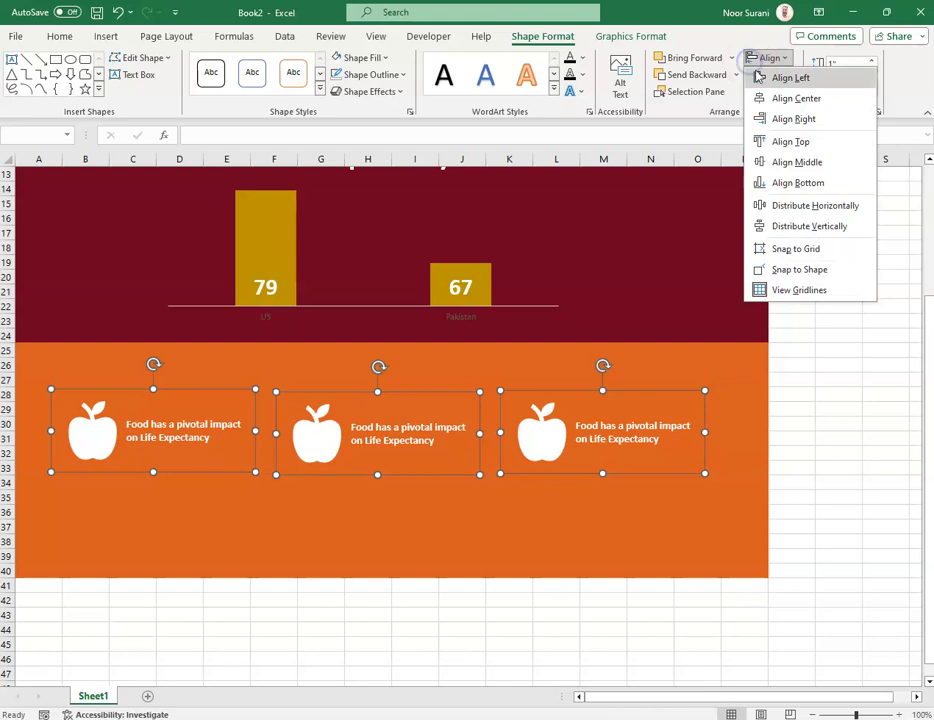
{"action": "left_click", "coordinate": [757, 140]}
{"action": "left_click", "coordinate": [787, 388]}
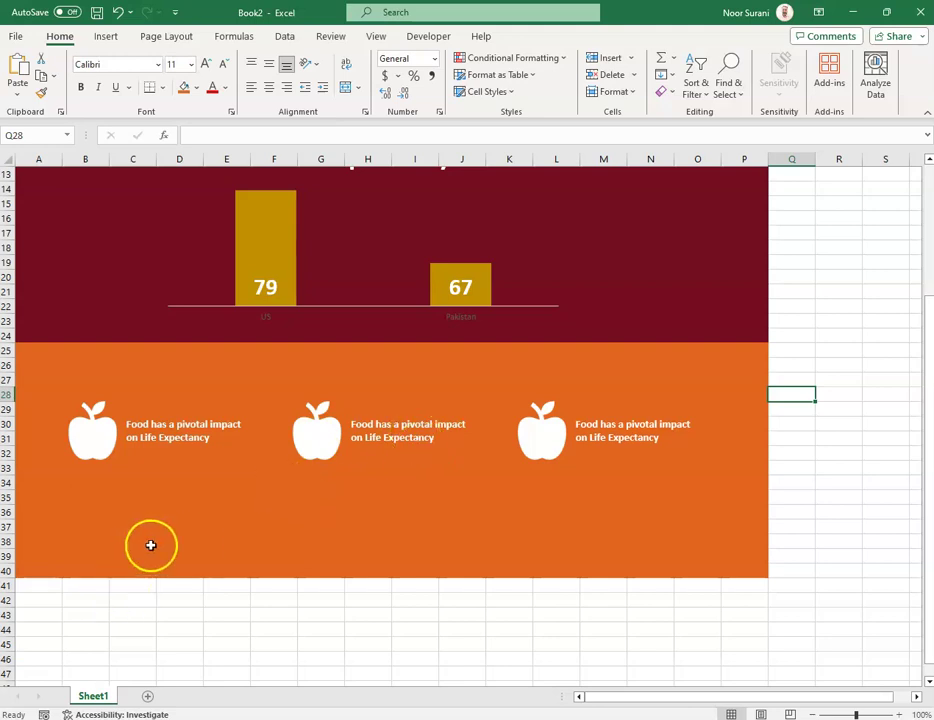
Step: Select the empty range A41:P58 below the orange band
{"action": "left_click", "coordinate": [117, 541]}
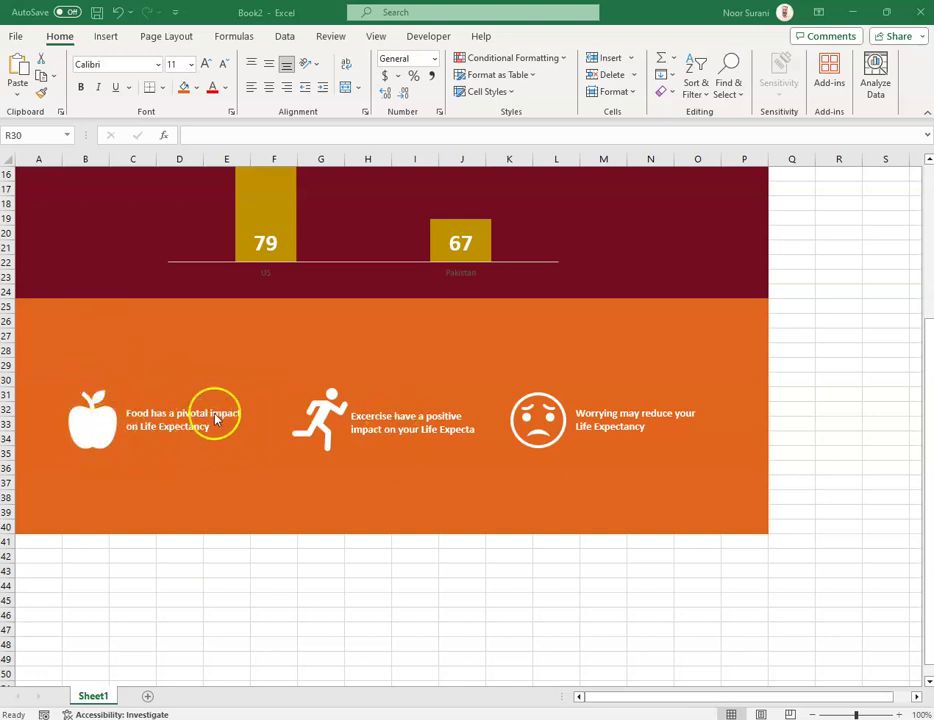
{"action": "scroll", "coordinate": [298, 532], "scroll_direction": "down", "scroll_amount": 4}
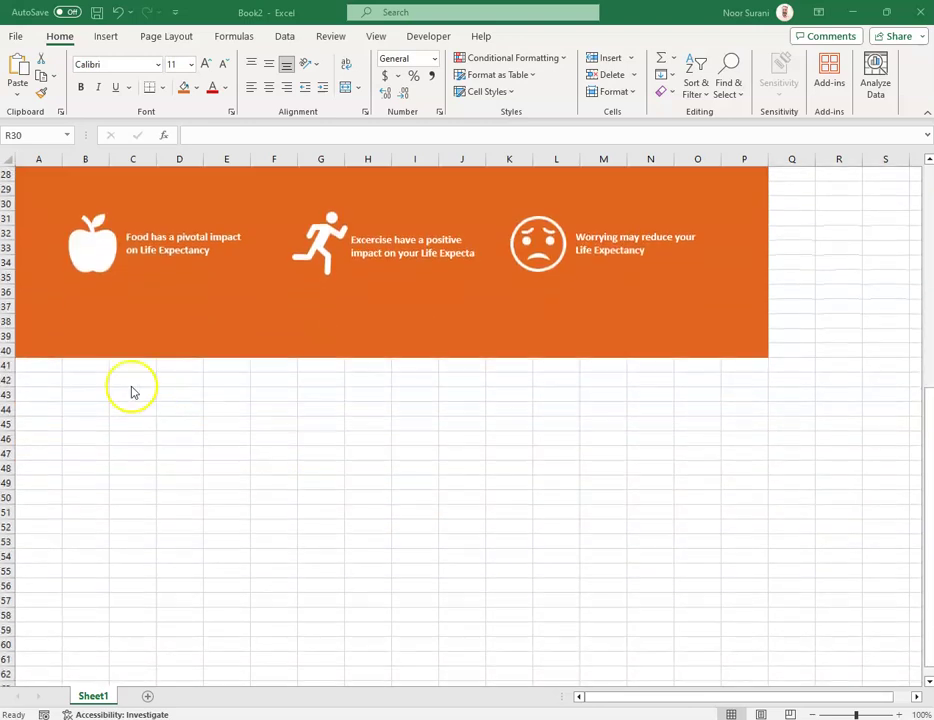
{"action": "left_click", "coordinate": [49, 367]}
{"action": "left_click_drag", "start_coordinate": [49, 367], "coordinate": [727, 618]}
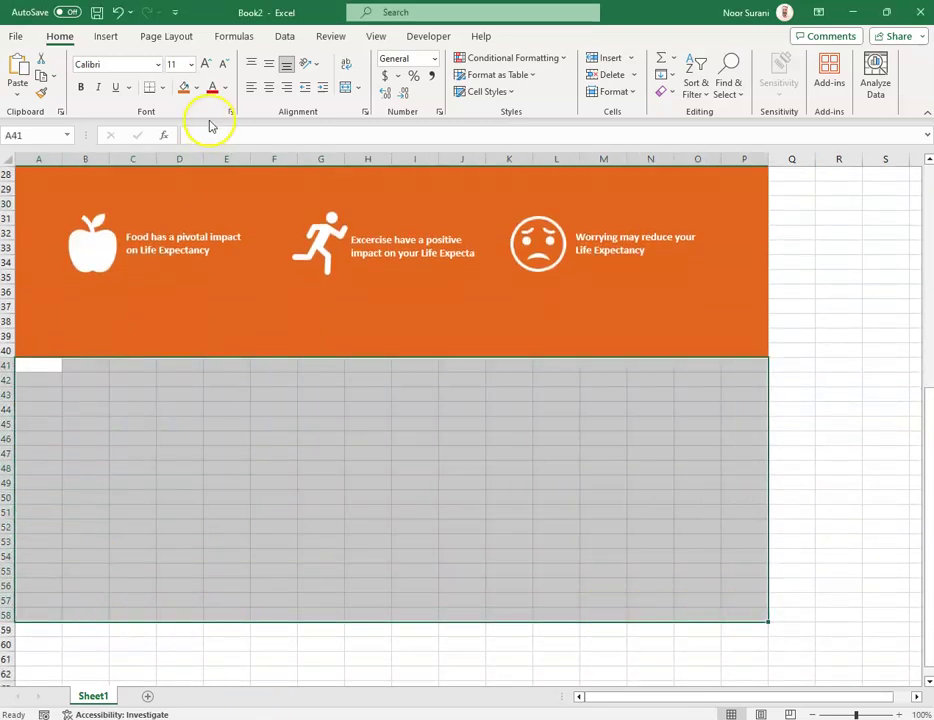
Step: Check the green colour value on the palette web page
{"action": "mouse_move", "coordinate": [250, 667]}
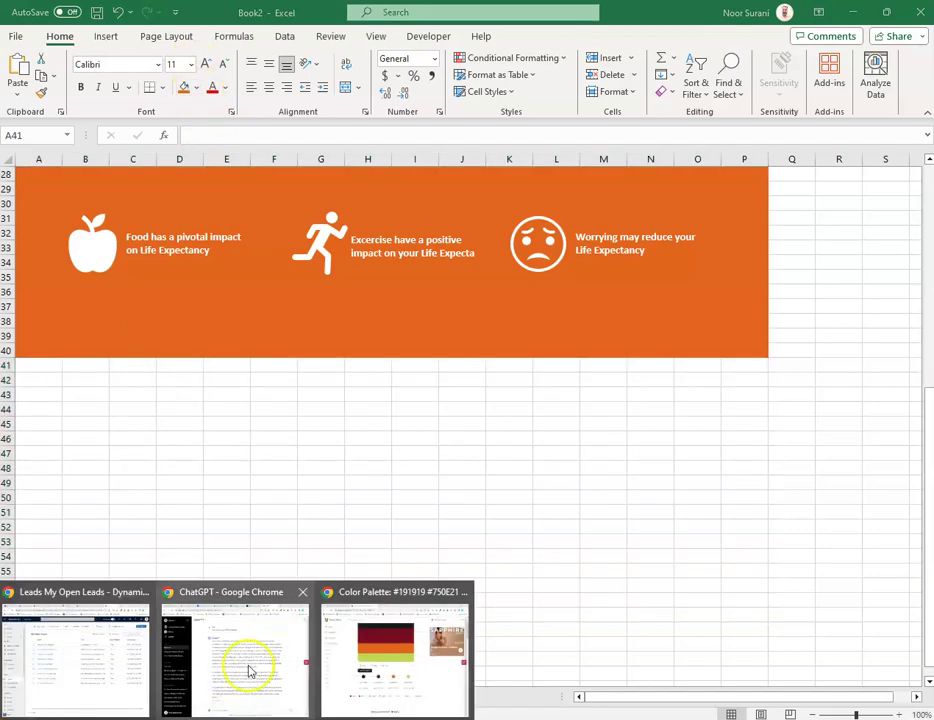
{"action": "left_click", "coordinate": [379, 650]}
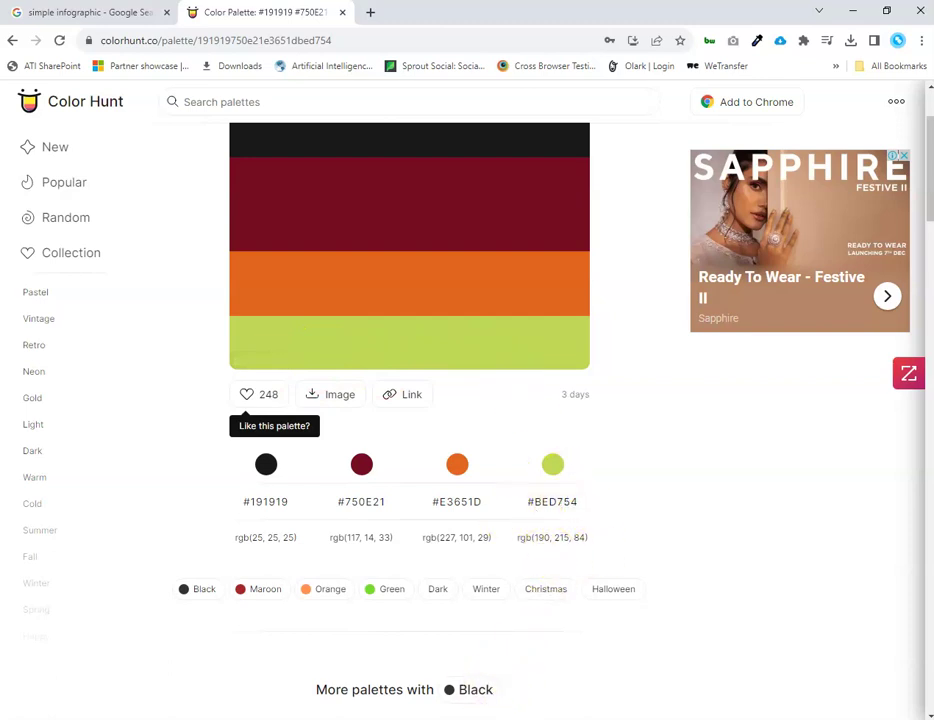
{"action": "key", "text": "alt+Tab"}
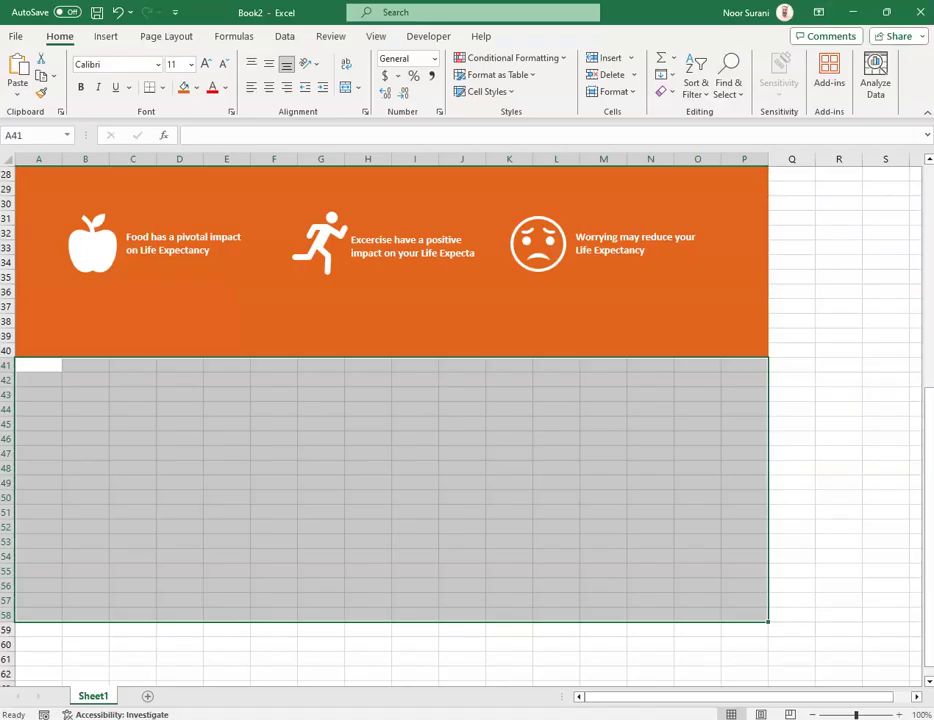
Step: Fill A41:P58 with custom green RGB 190, 215, 84 (#BED754)
{"action": "left_click", "coordinate": [107, 36]}
{"action": "left_click", "coordinate": [62, 36]}
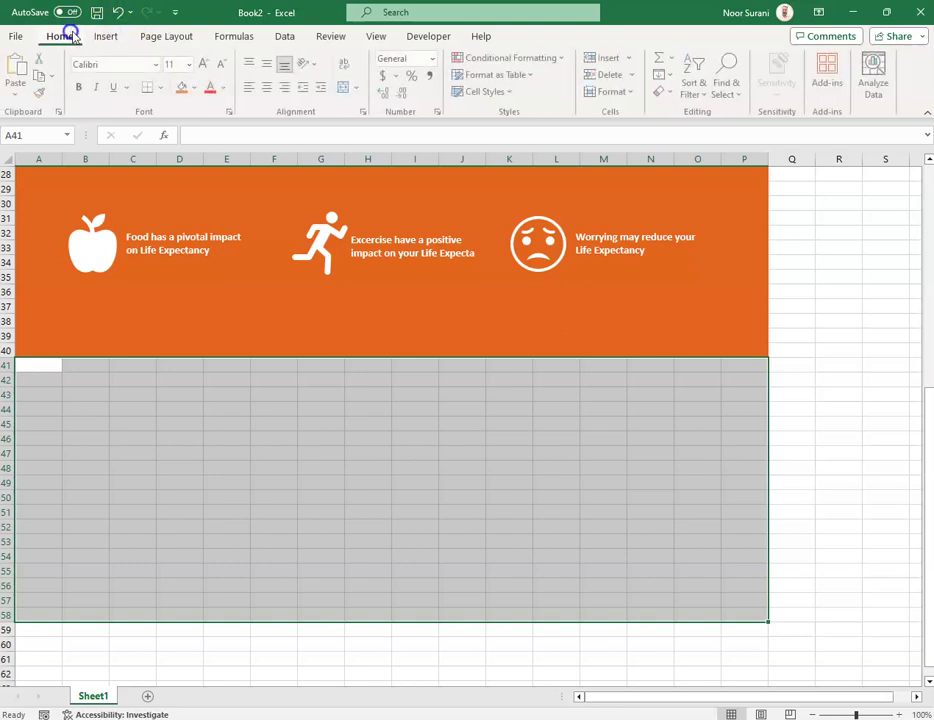
{"action": "left_click", "coordinate": [195, 88]}
{"action": "left_click", "coordinate": [228, 320]}
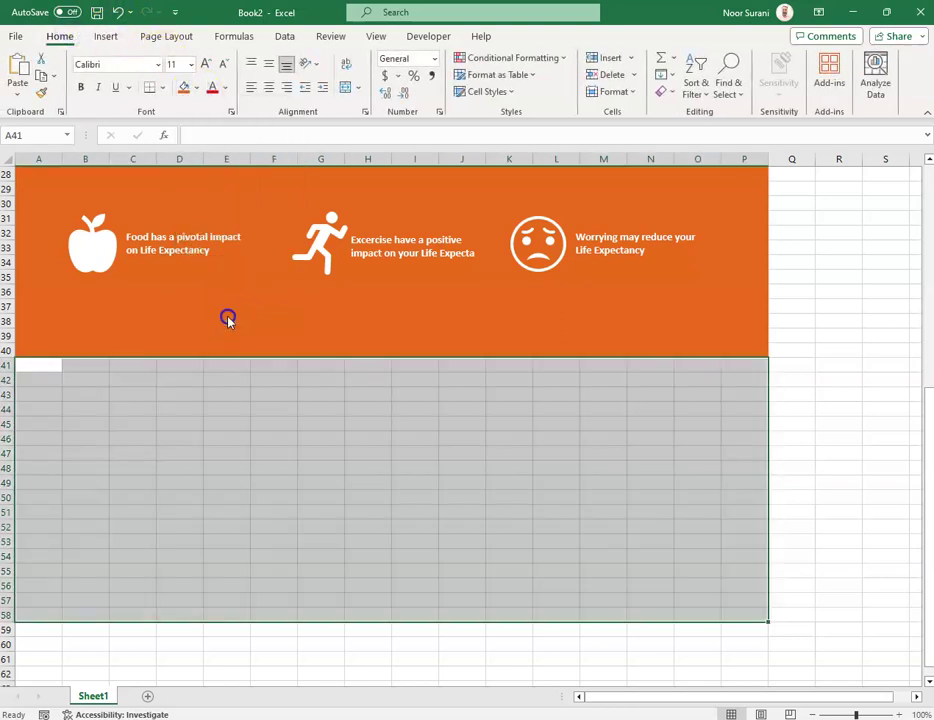
{"action": "left_click", "coordinate": [604, 137]}
{"action": "left_click", "coordinate": [607, 311]}
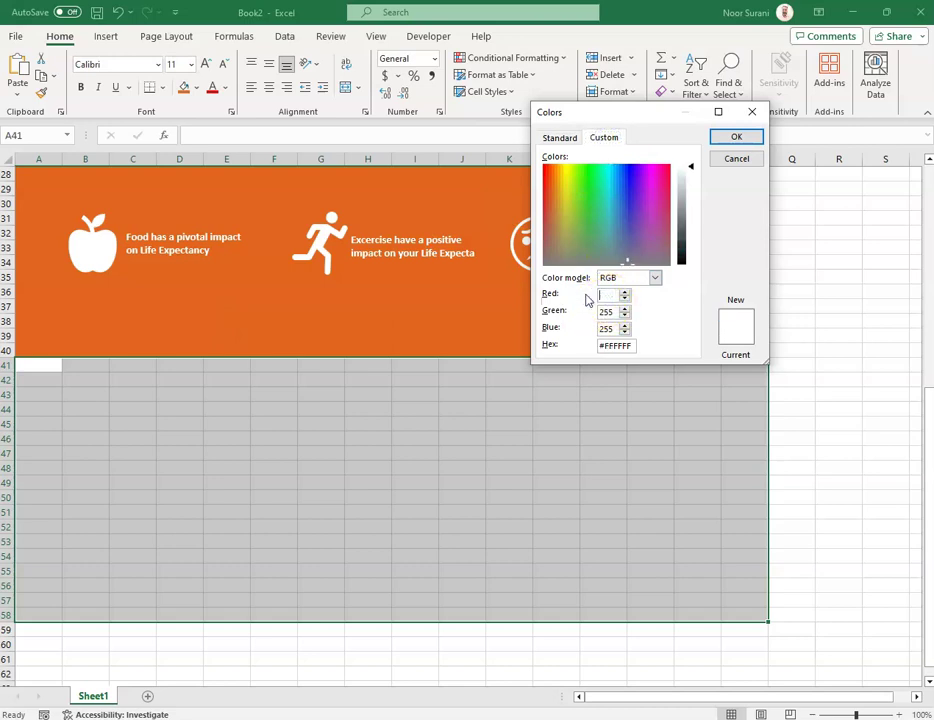
{"action": "type", "text": "190"}
{"action": "key", "text": "Tab"}
{"action": "type", "text": "2"}
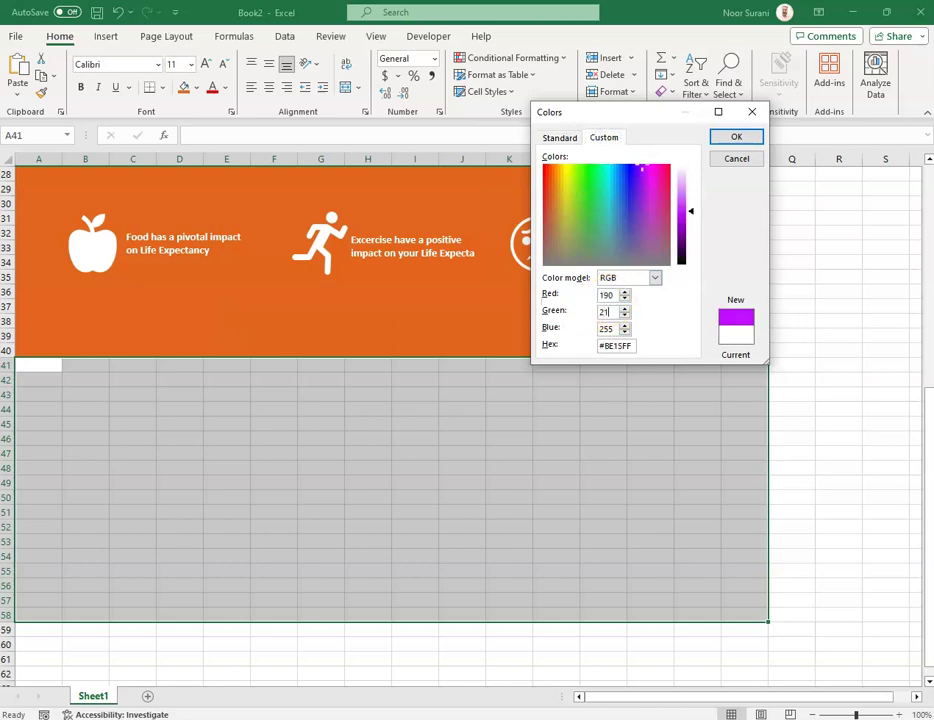
{"action": "type", "text": "84"}
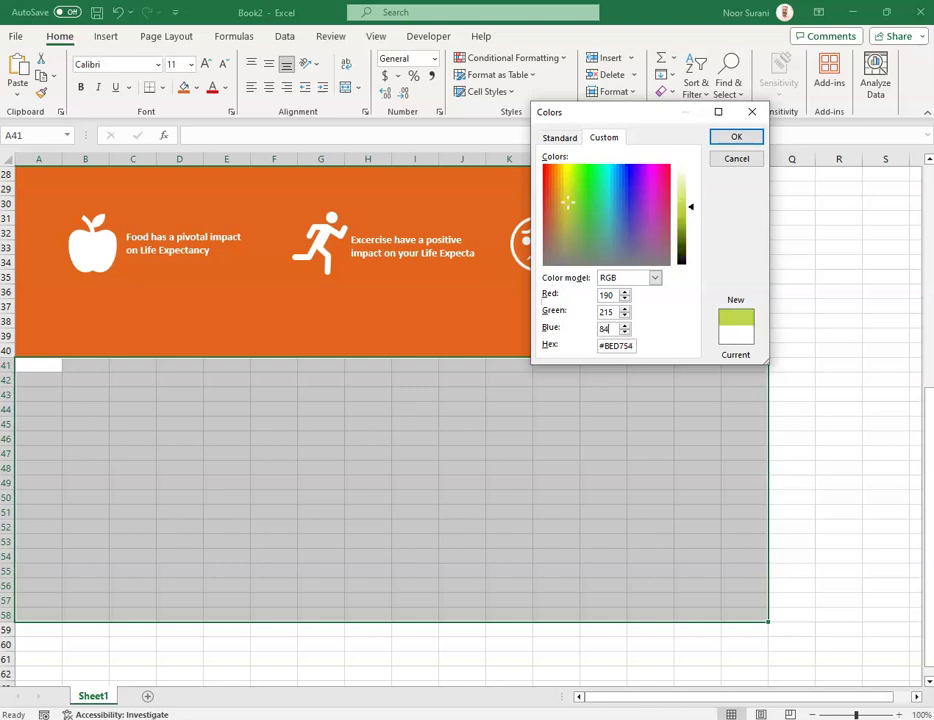
{"action": "left_click", "coordinate": [735, 139]}
{"action": "left_click", "coordinate": [453, 456]}
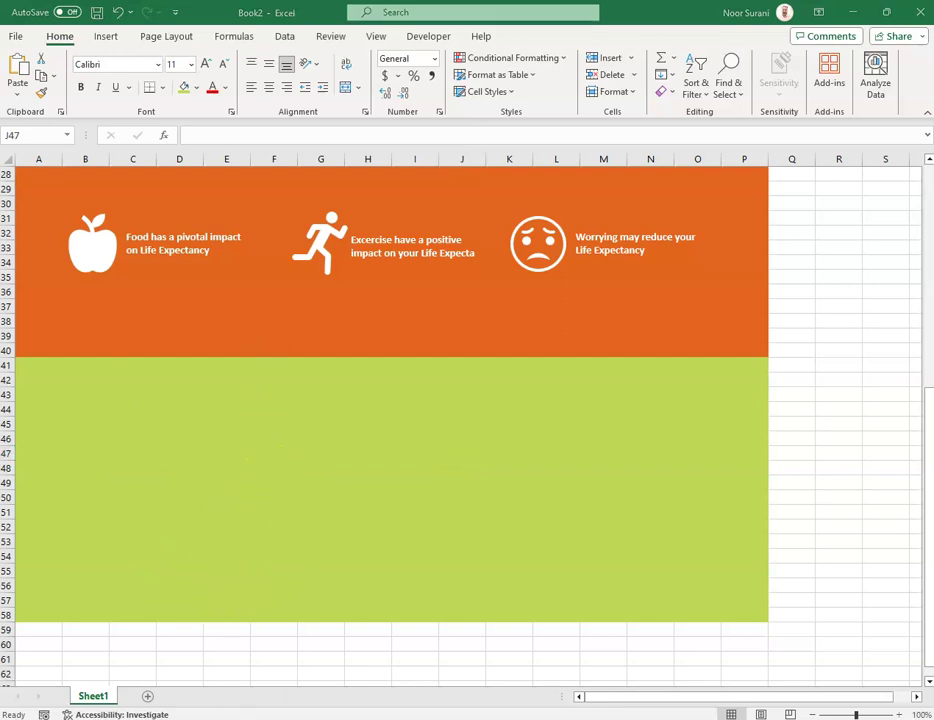
Step: Open the Flaticon website in a new browser tab
{"action": "left_click", "coordinate": [390, 660]}
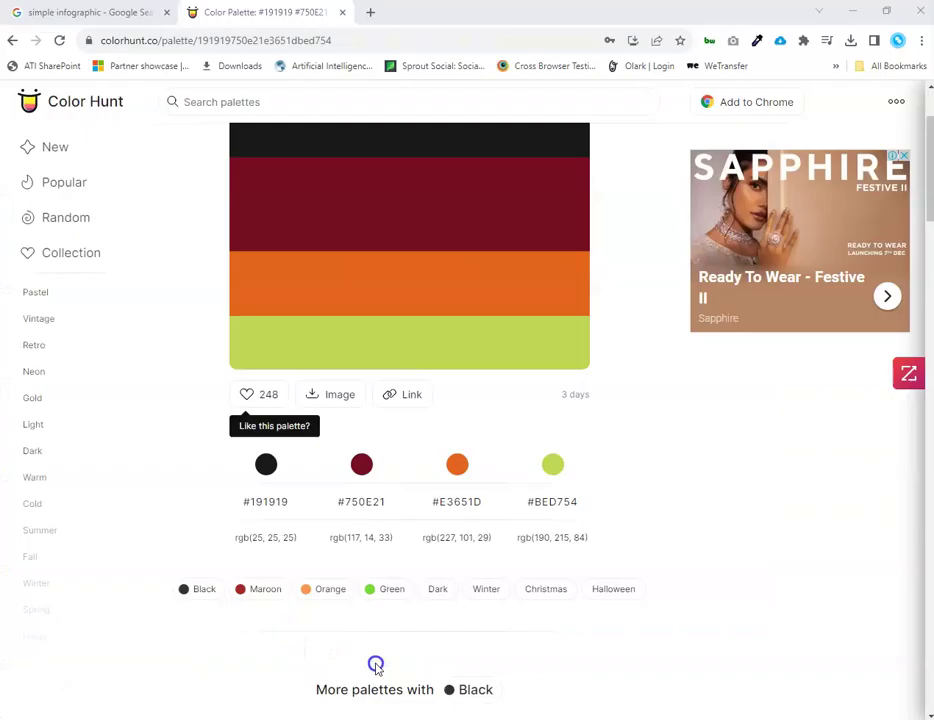
{"action": "left_click", "coordinate": [371, 17]}
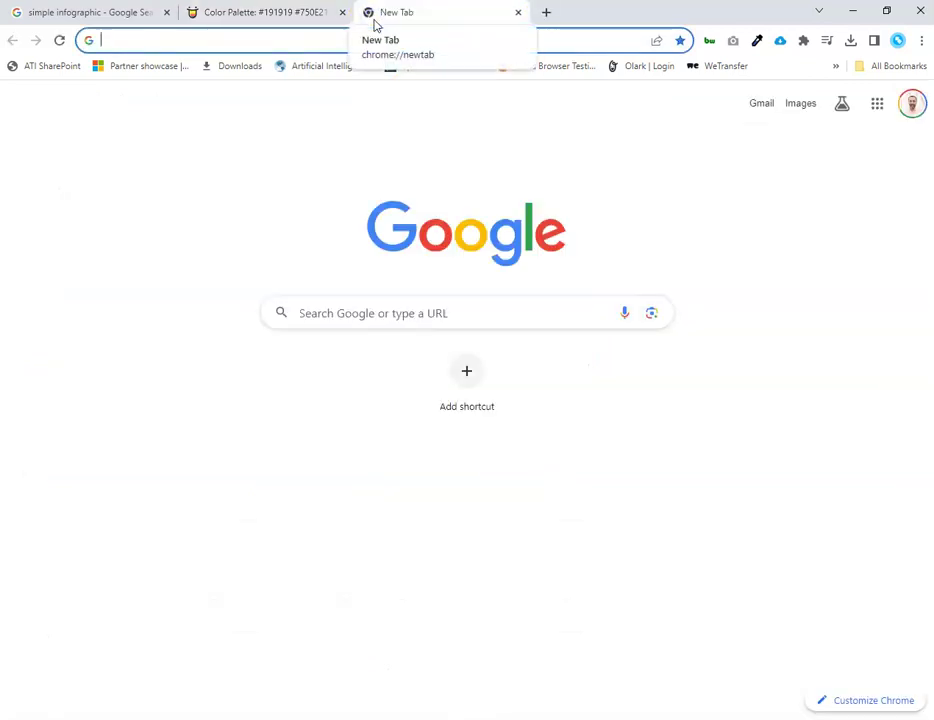
{"action": "type", "text": "flaticon"}
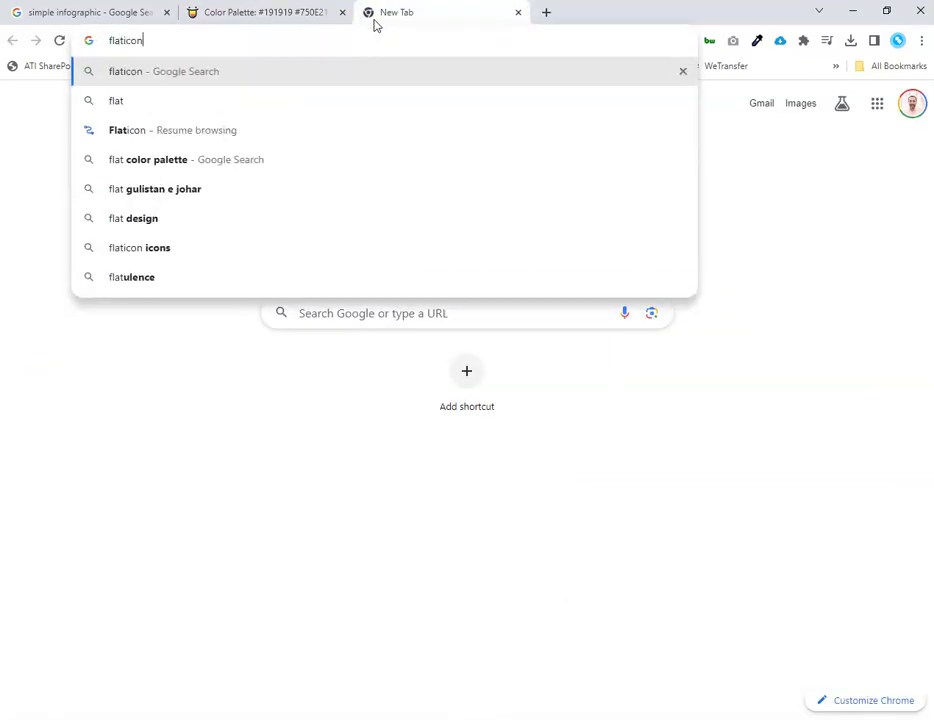
{"action": "key", "text": "Return"}
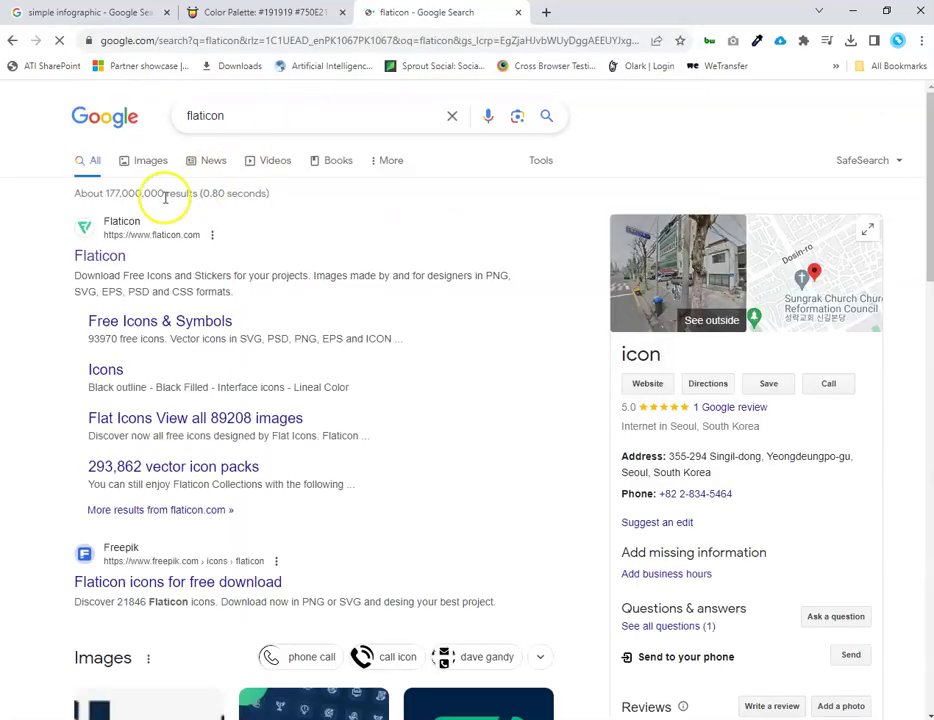
{"action": "left_click", "coordinate": [98, 256]}
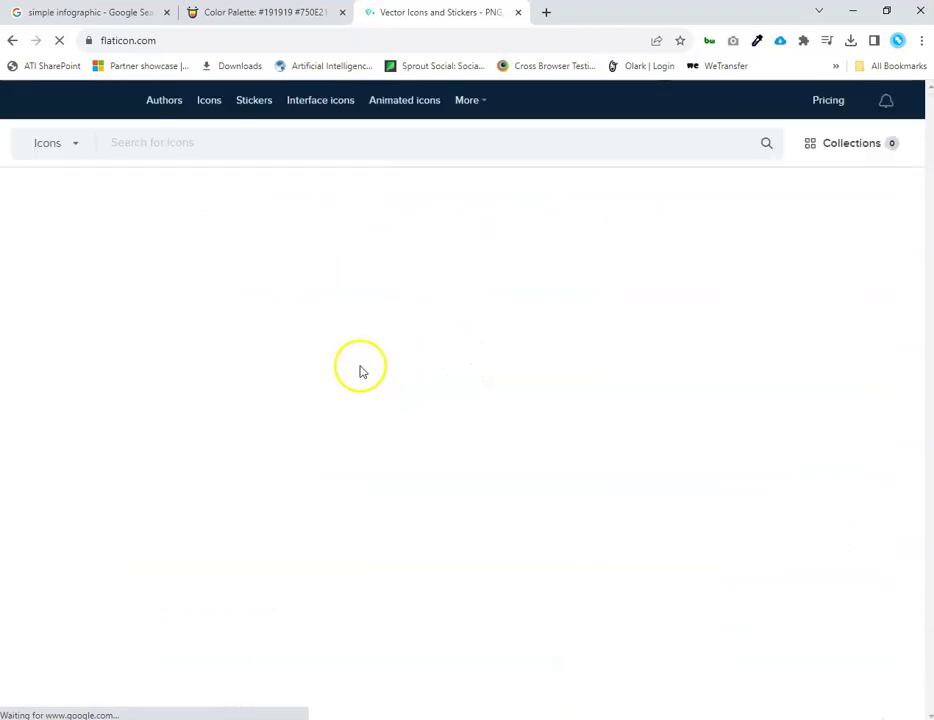
Step: Go to freepik.com and search for 'health clipart'
{"action": "left_click", "coordinate": [547, 11]}
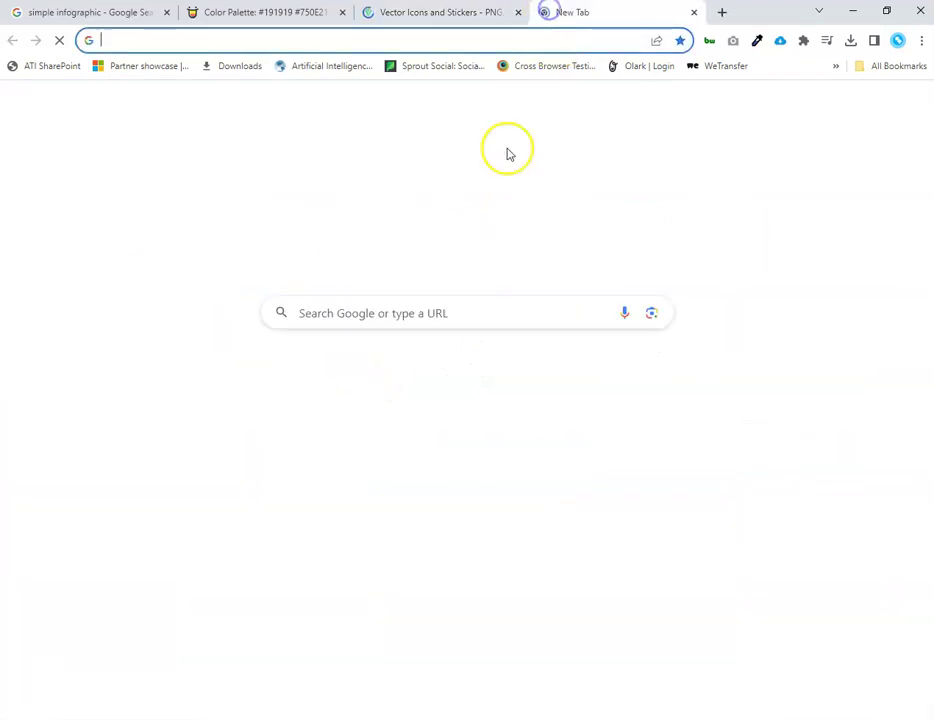
{"action": "type", "text": "freepic"}
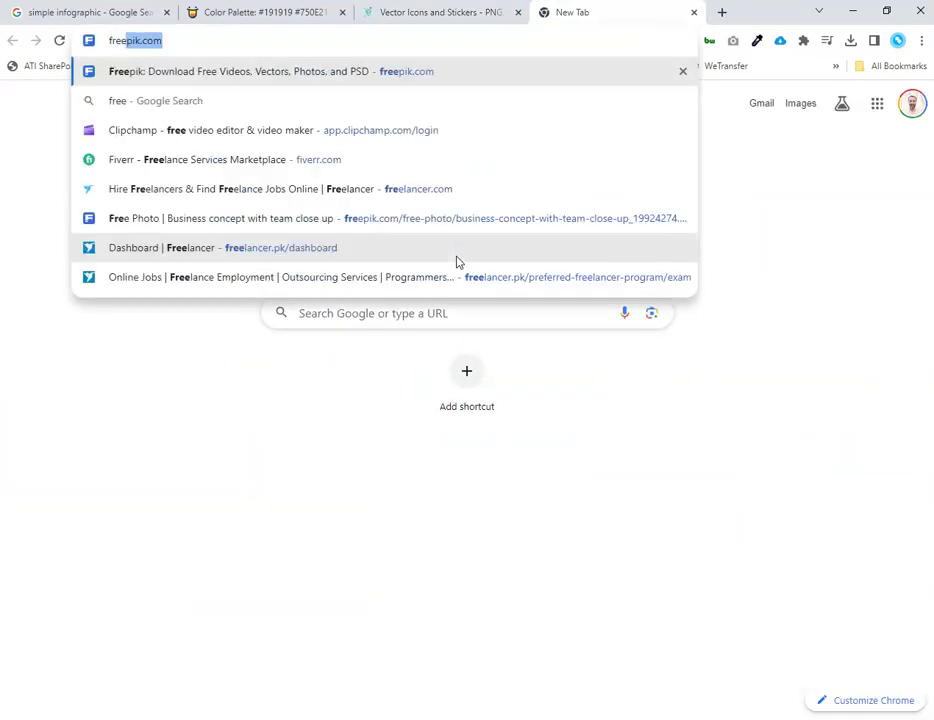
{"action": "key", "text": "BackSpace"}
{"action": "type", "text": "k.c"}
{"action": "key", "text": "Return"}
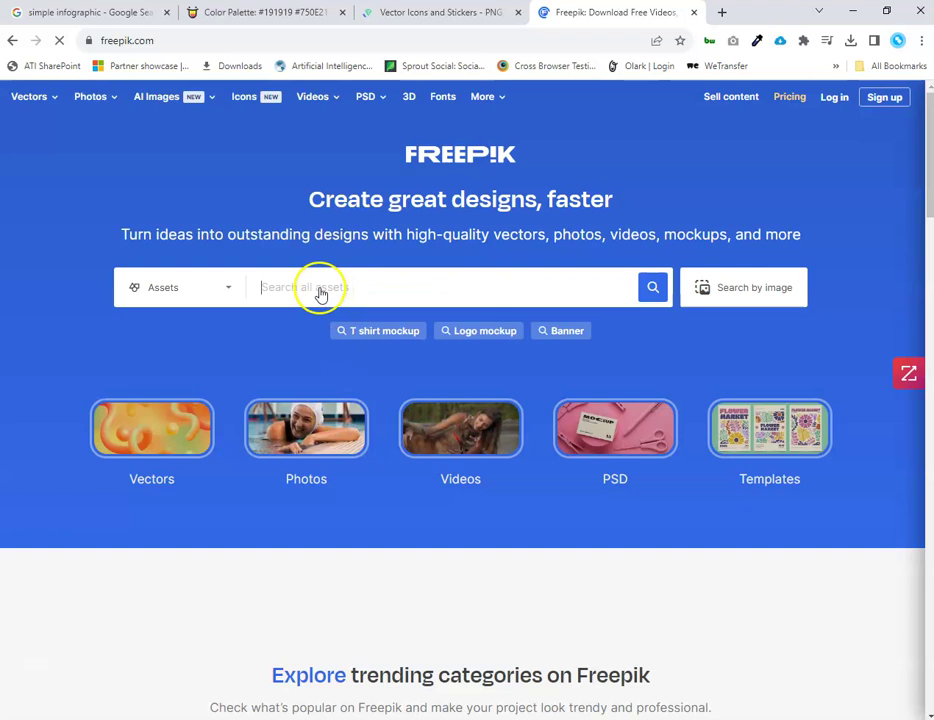
{"action": "left_click", "coordinate": [333, 287]}
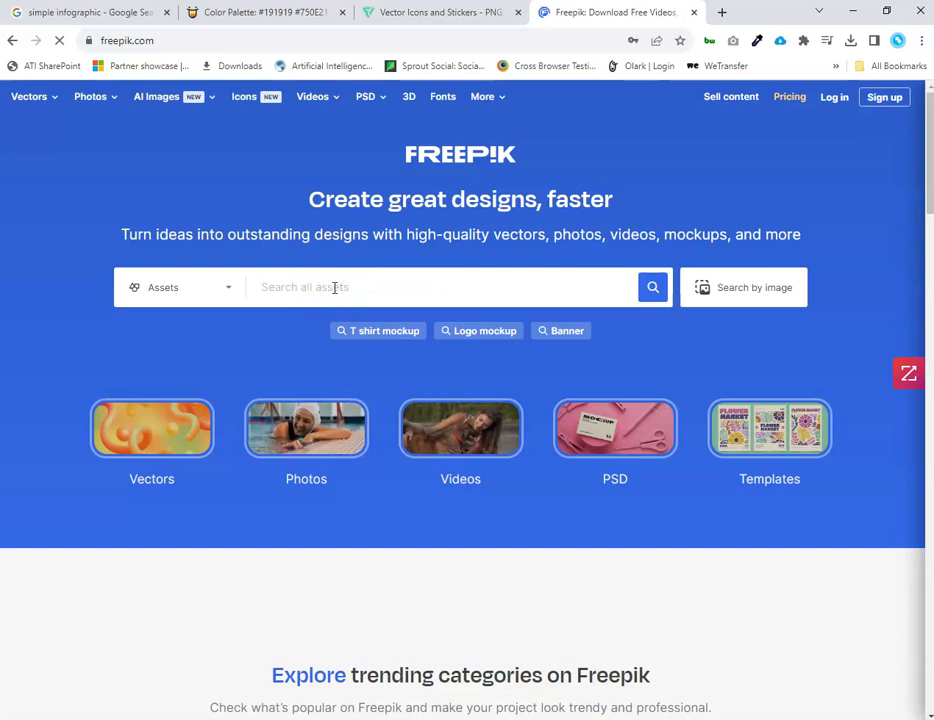
{"action": "type", "text": "health"}
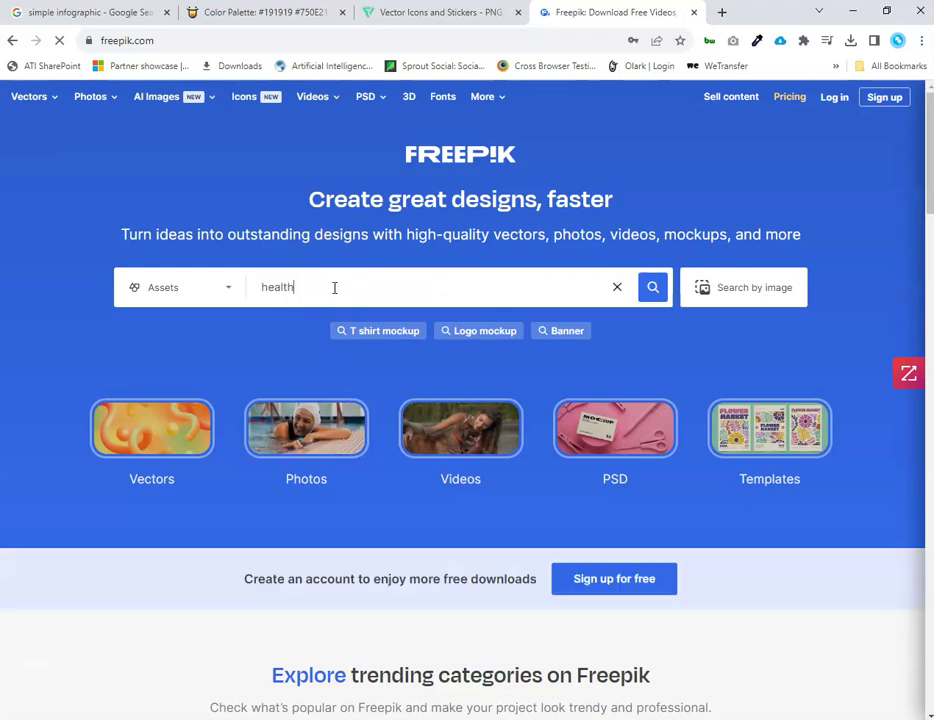
{"action": "type", "text": " clipart"}
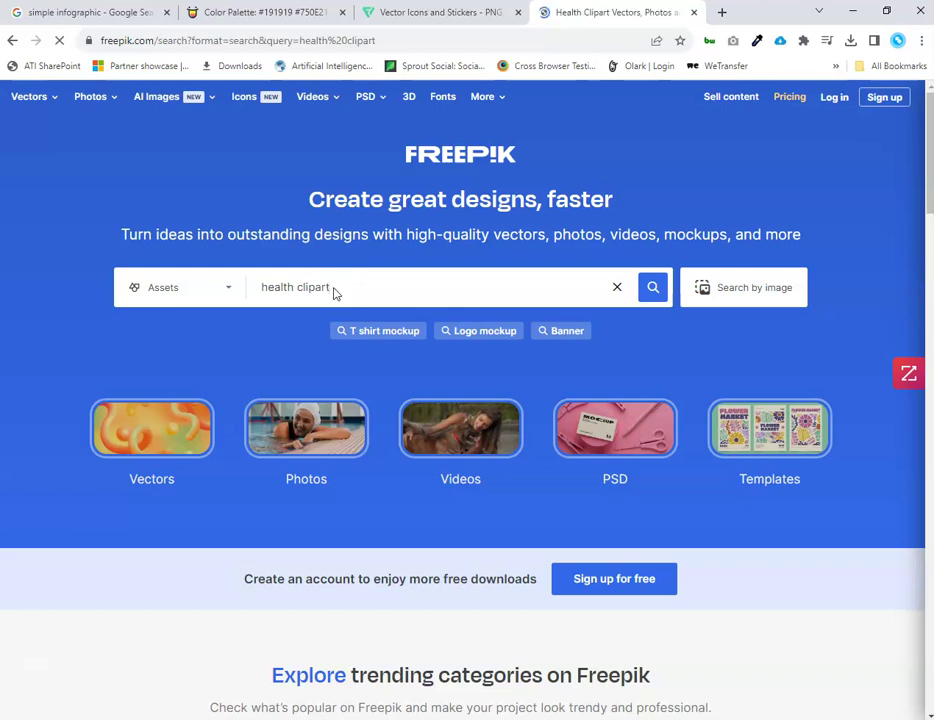
Step: Download the free 'Stay Healthy' two-kids vector from the results
{"action": "scroll", "coordinate": [390, 418], "scroll_direction": "down", "scroll_amount": 6}
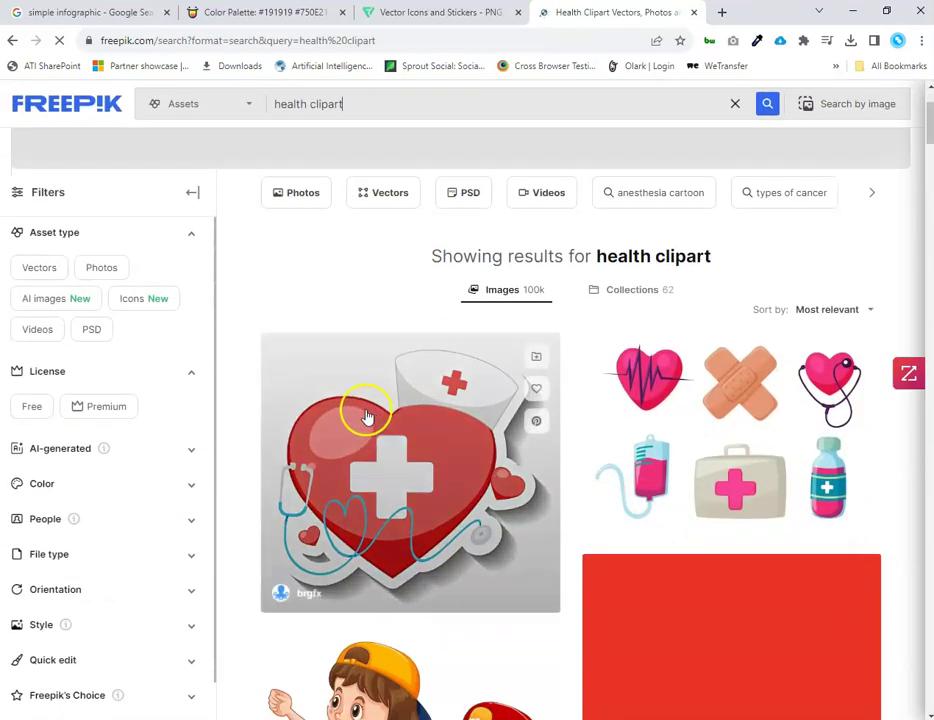
{"action": "scroll", "coordinate": [285, 428], "scroll_direction": "down", "scroll_amount": 2}
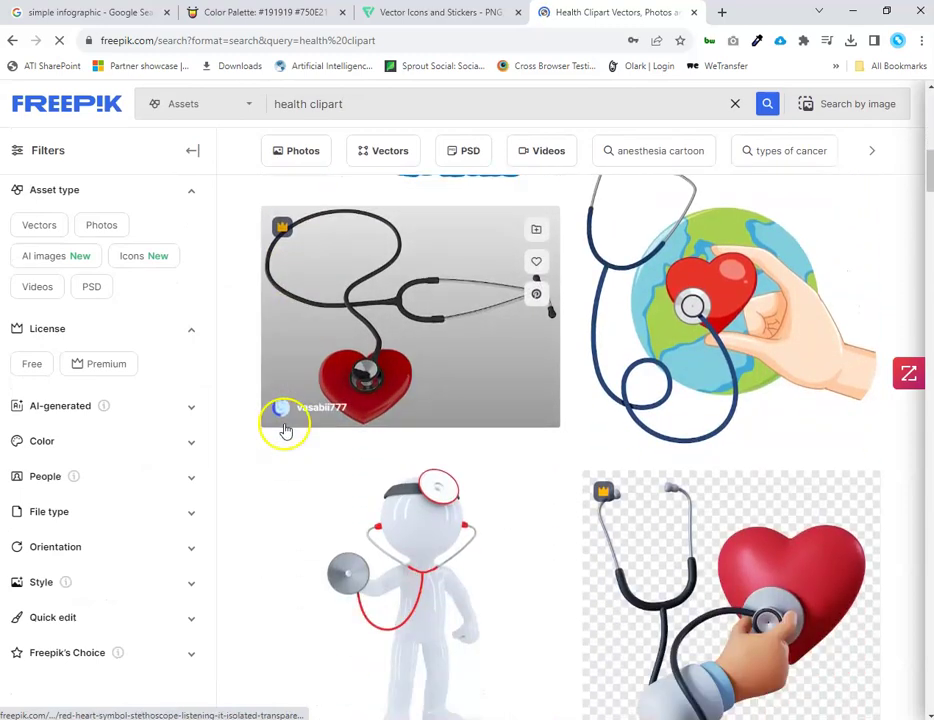
{"action": "scroll", "coordinate": [285, 428], "scroll_direction": "up", "scroll_amount": 4}
{"action": "left_click", "coordinate": [404, 422]}
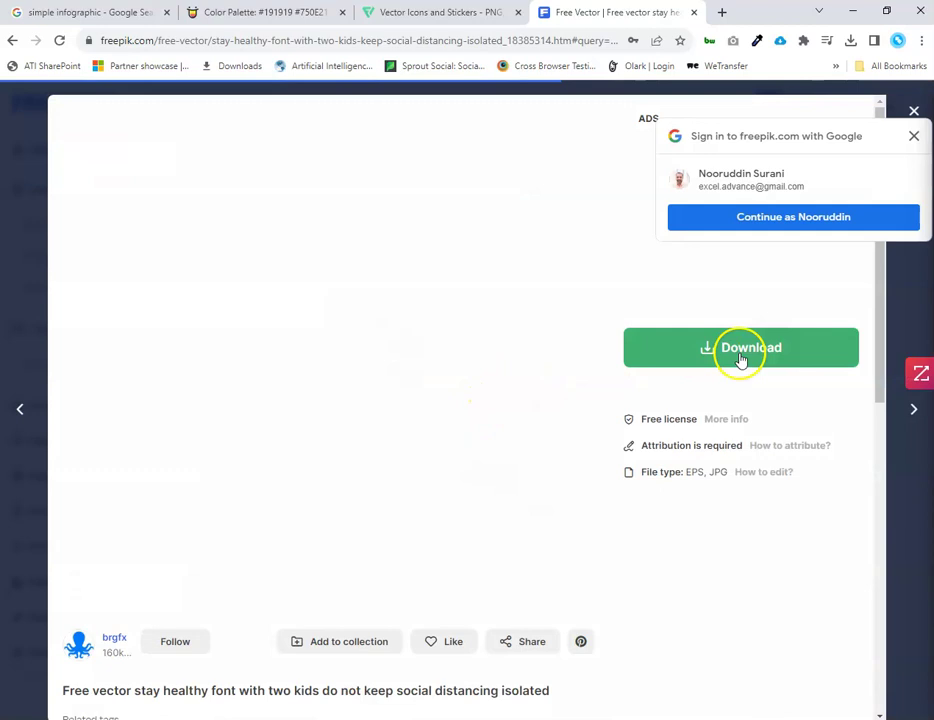
{"action": "left_click", "coordinate": [740, 358]}
{"action": "left_click", "coordinate": [734, 530]}
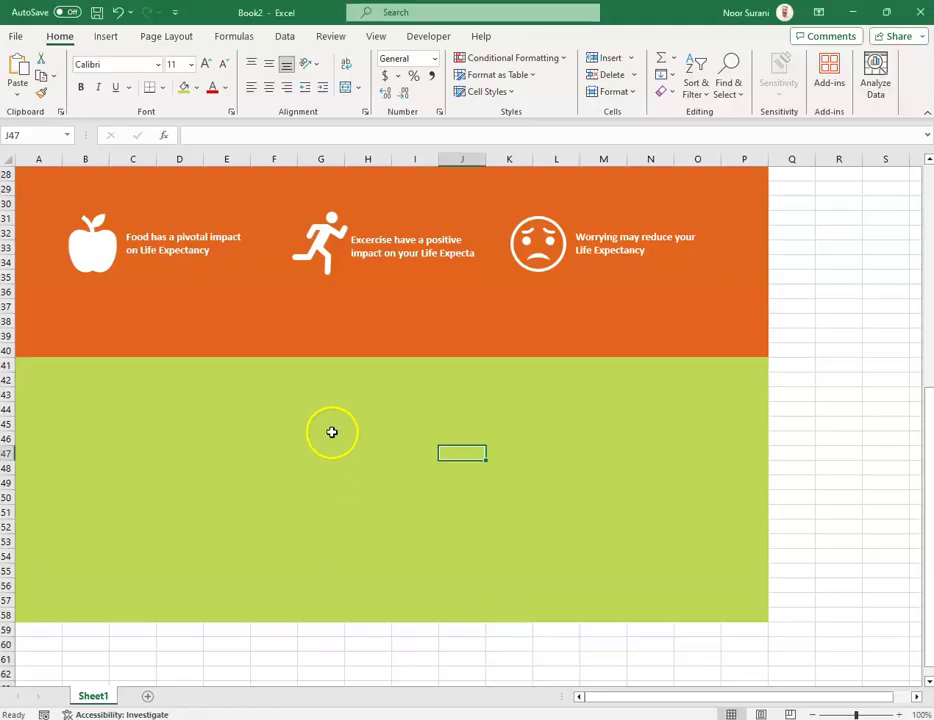
Step: Start adding a picture from this device, then cancel the file dialog
{"action": "left_click", "coordinate": [101, 43]}
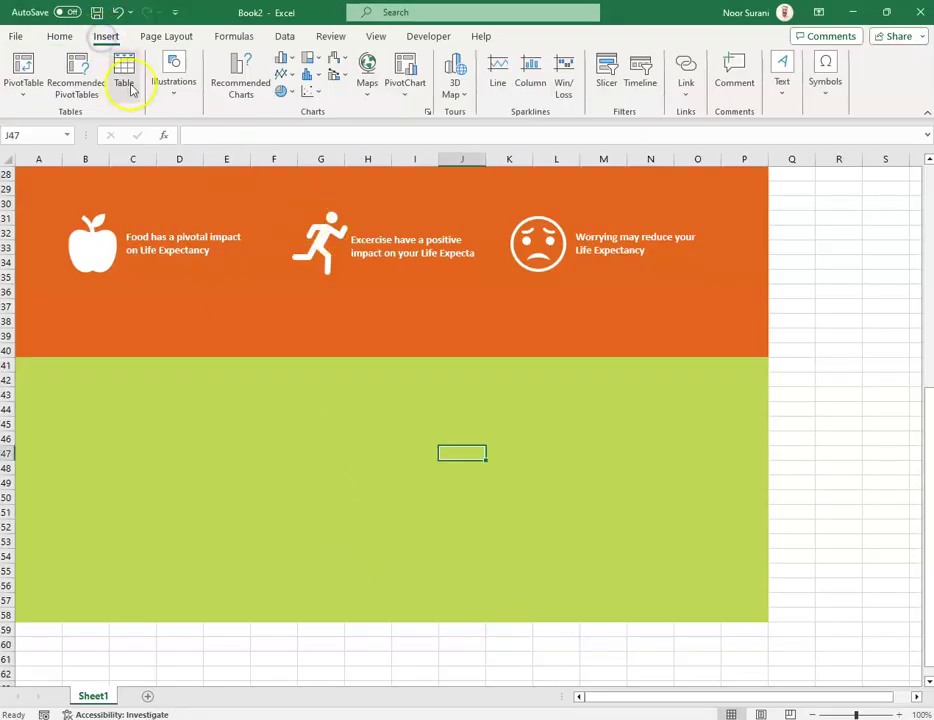
{"action": "left_click", "coordinate": [165, 80]}
{"action": "left_click", "coordinate": [167, 137]}
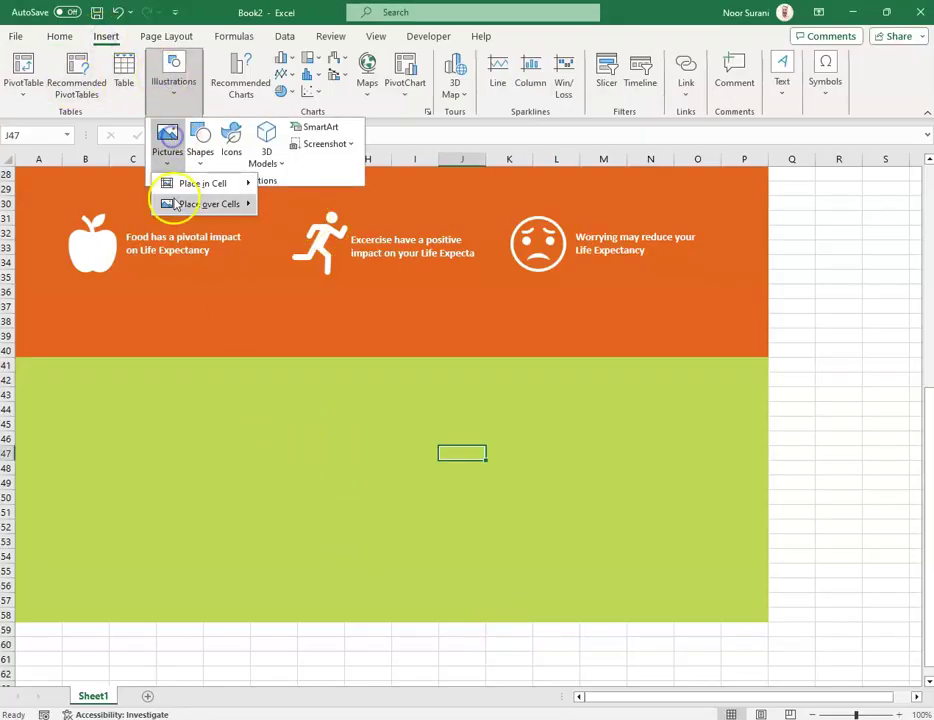
{"action": "mouse_move", "coordinate": [192, 188]}
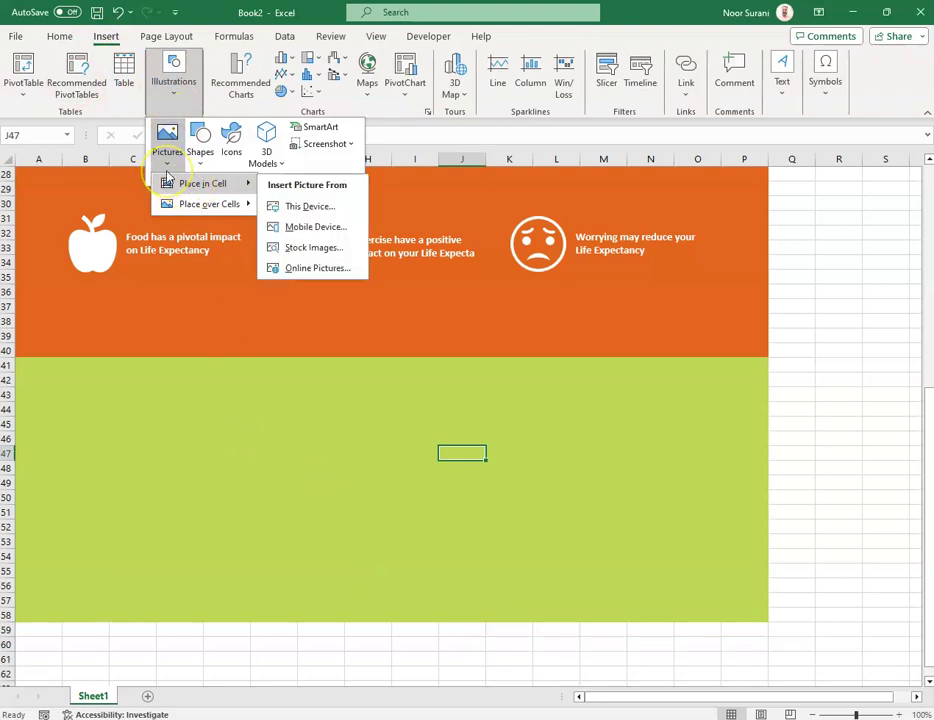
{"action": "left_click", "coordinate": [290, 206]}
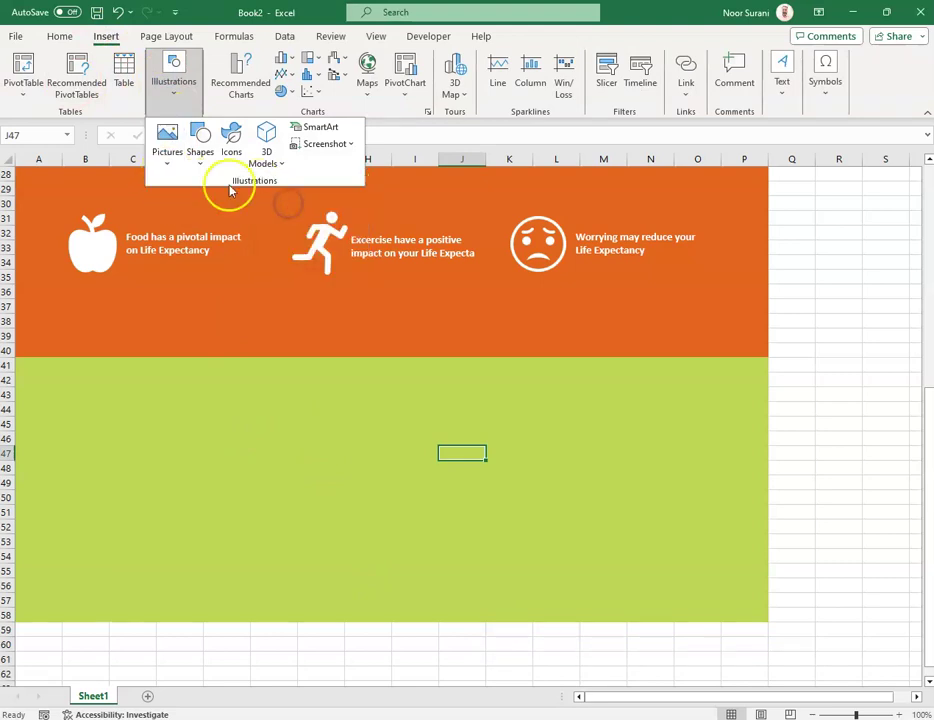
{"action": "key", "text": "Escape"}
Step: Insert image (4).png from the Downloads folder as a picture placed over the cells
{"action": "left_click", "coordinate": [175, 72]}
{"action": "left_click", "coordinate": [176, 146]}
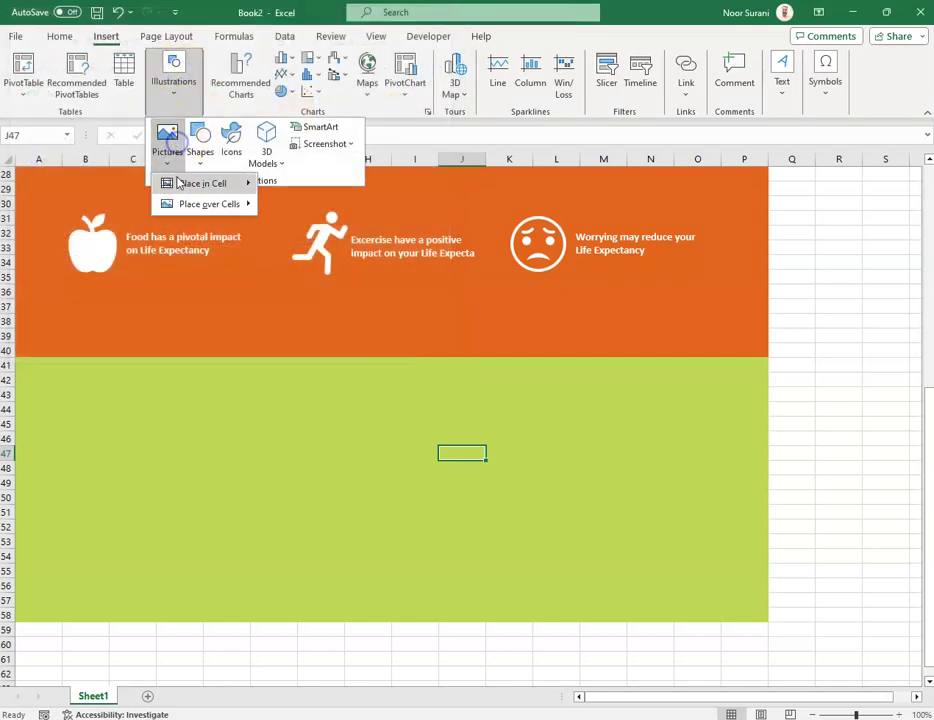
{"action": "mouse_move", "coordinate": [195, 204]}
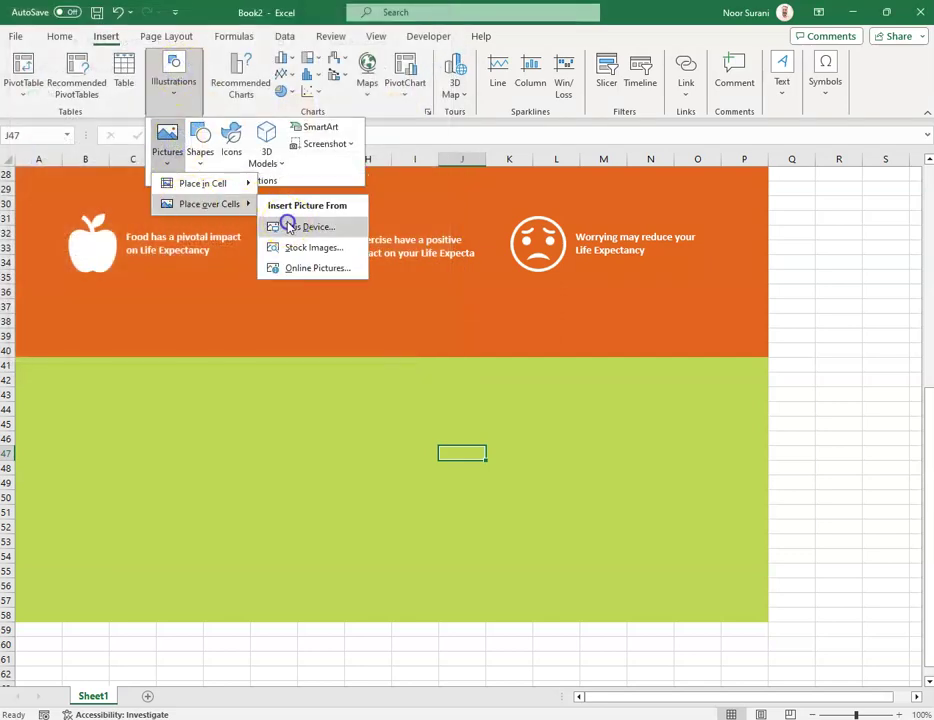
{"action": "left_click", "coordinate": [289, 227]}
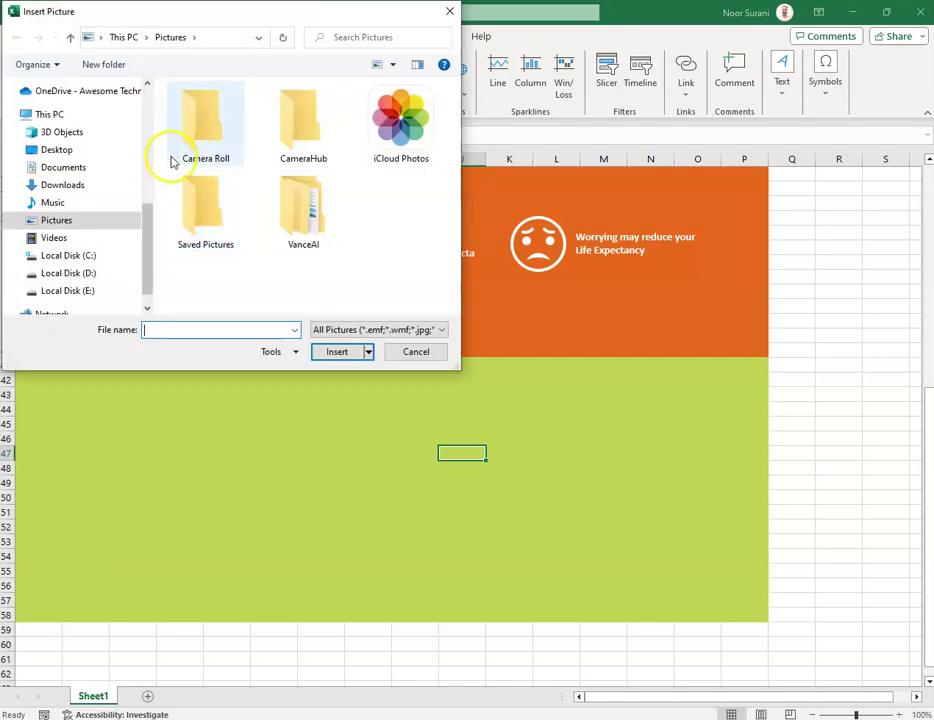
{"action": "scroll", "coordinate": [150, 152], "scroll_direction": "up", "scroll_amount": 5}
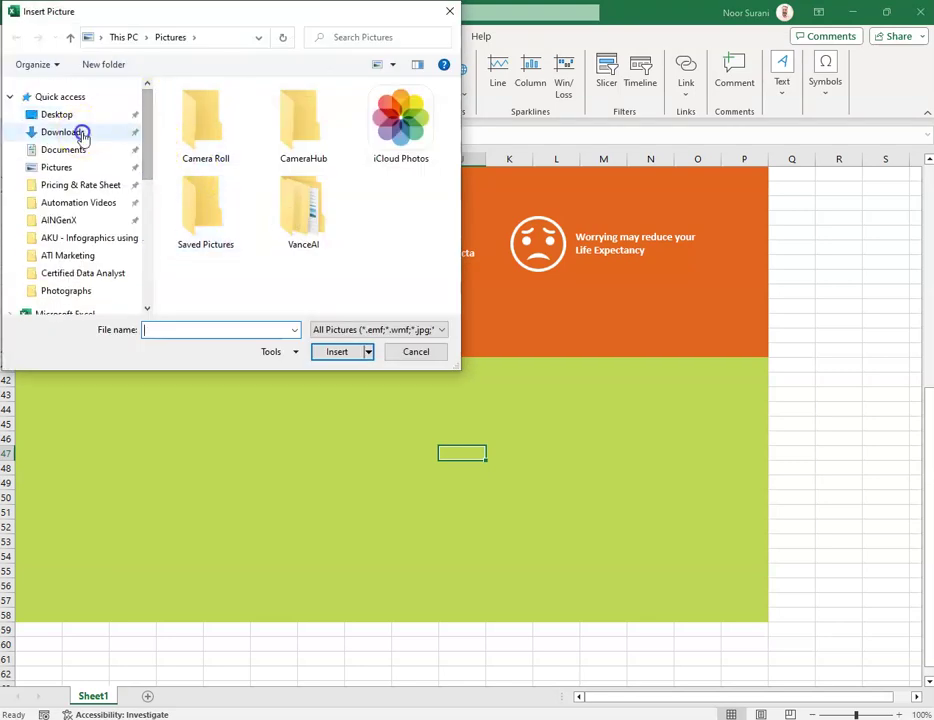
{"action": "left_click", "coordinate": [82, 135]}
{"action": "left_click", "coordinate": [250, 128]}
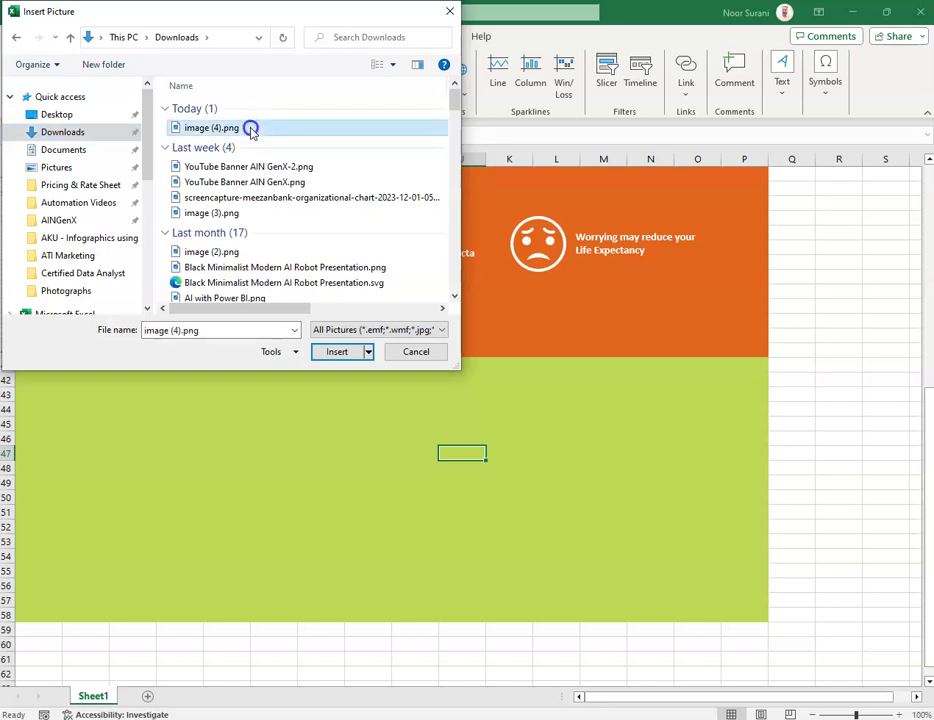
{"action": "left_click", "coordinate": [338, 352]}
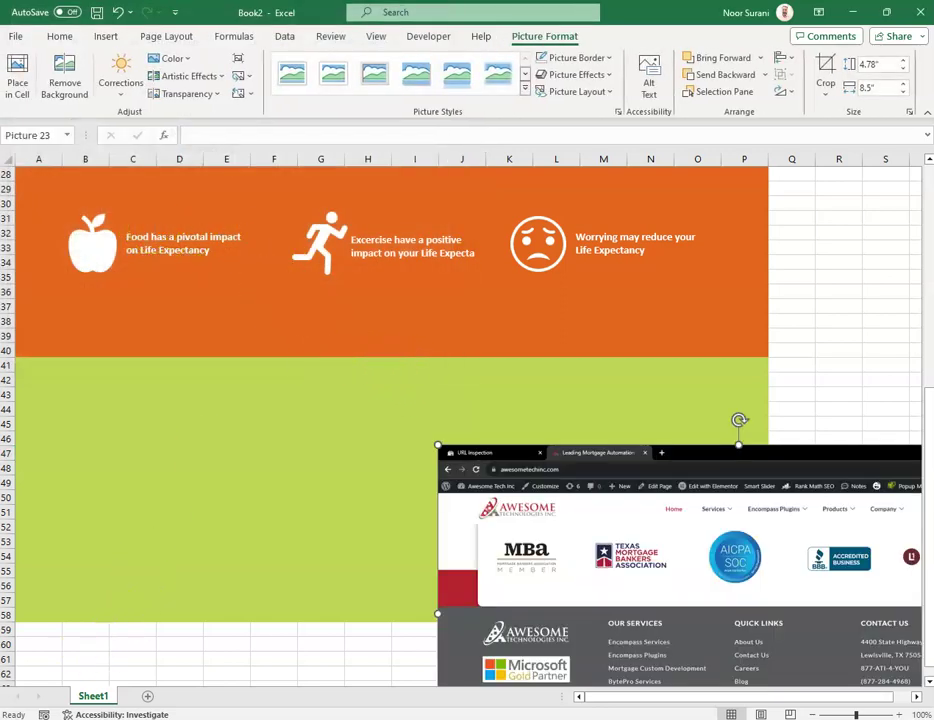
Step: Set the picture's height to 3 inches and place it at the left of the green band
{"action": "left_click_drag", "start_coordinate": [555, 535], "coordinate": [376, 412]}
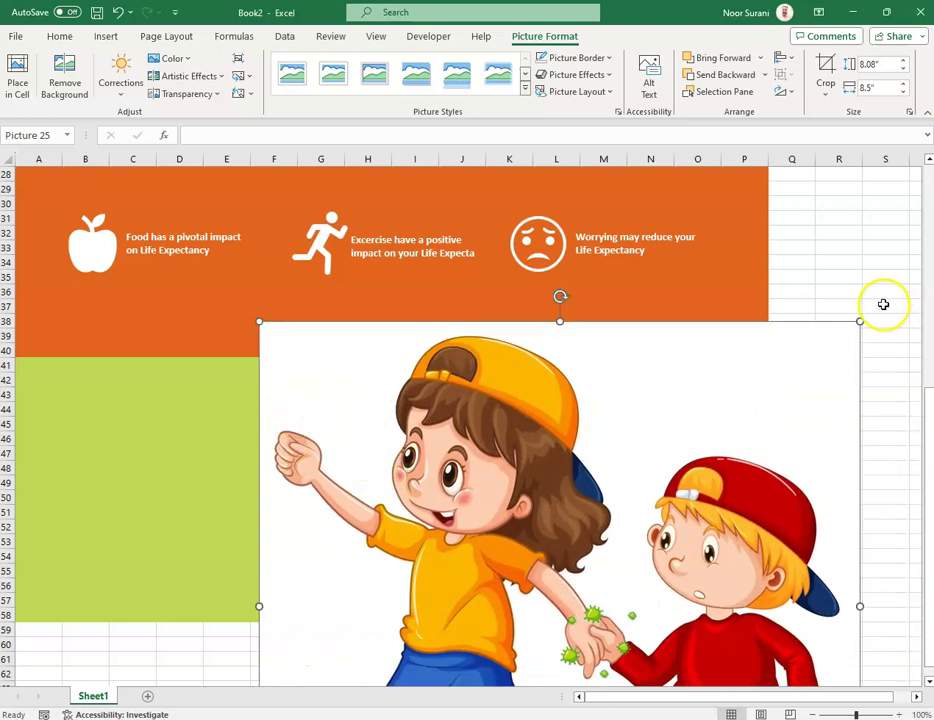
{"action": "left_click_drag", "start_coordinate": [854, 324], "coordinate": [784, 390]}
{"action": "left_click_drag", "start_coordinate": [636, 444], "coordinate": [582, 448]}
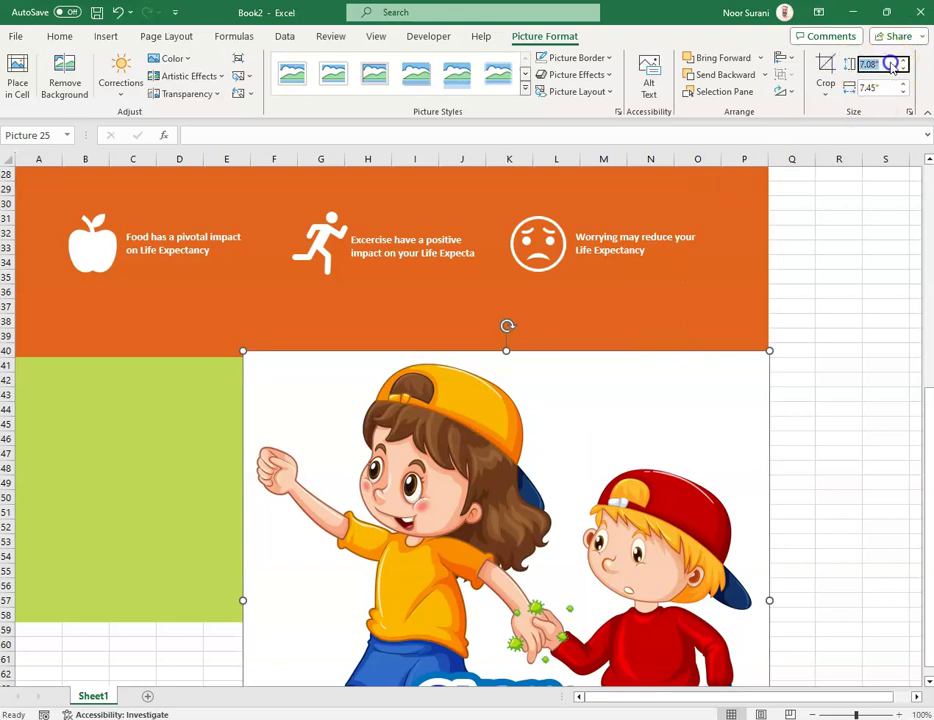
{"action": "type", "text": "3"}
{"action": "key", "text": "Return"}
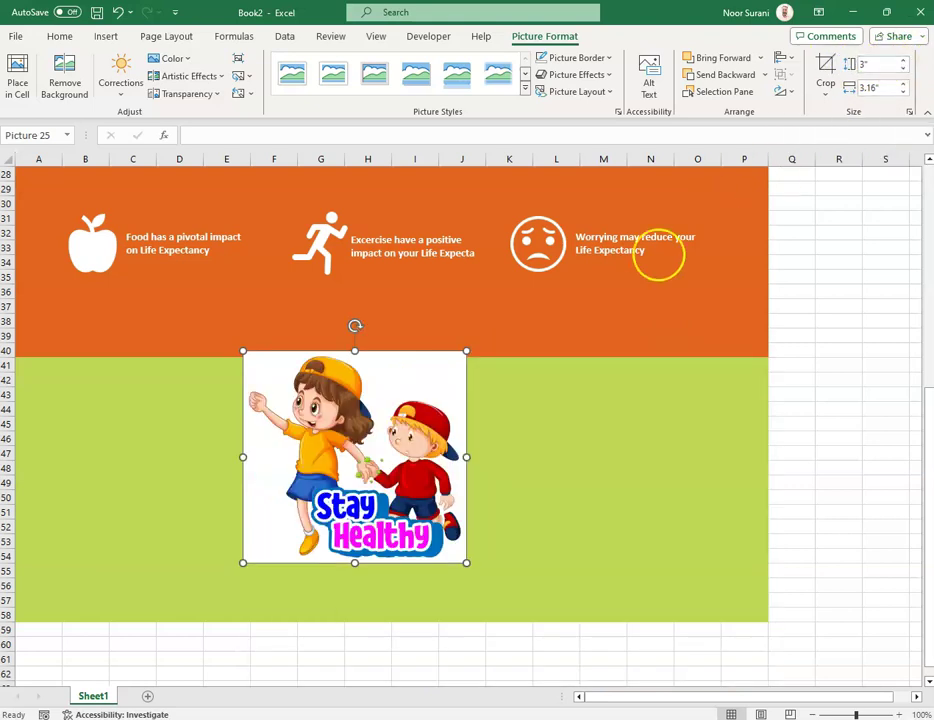
{"action": "left_click_drag", "start_coordinate": [355, 405], "coordinate": [155, 439]}
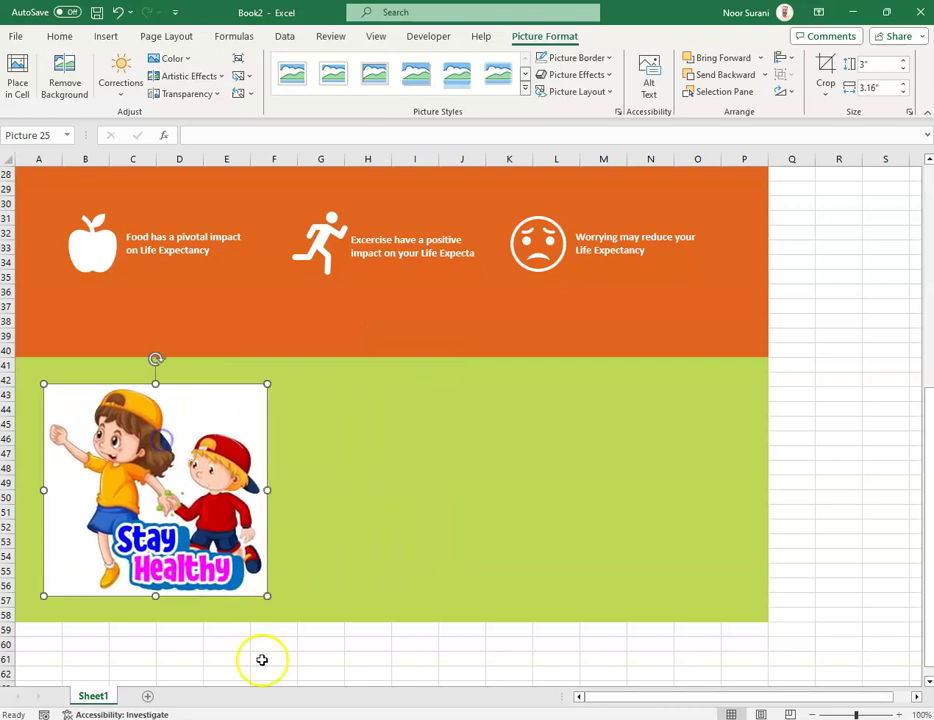
{"action": "left_click", "coordinate": [259, 642]}
{"action": "scroll", "coordinate": [347, 501], "scroll_direction": "up", "scroll_amount": 9}
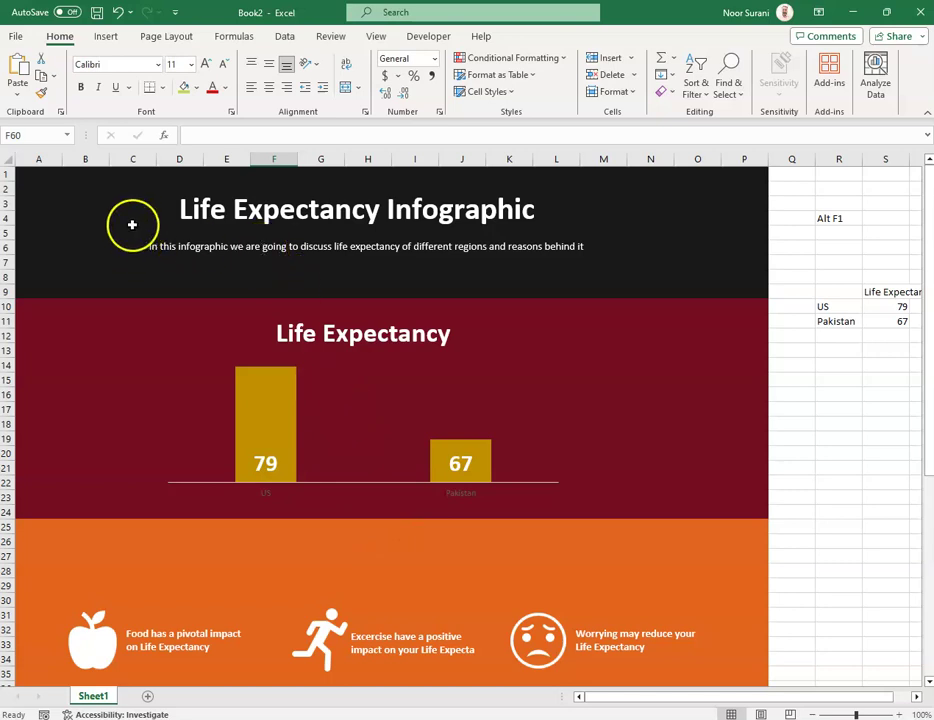
{"action": "left_click", "coordinate": [713, 224]}
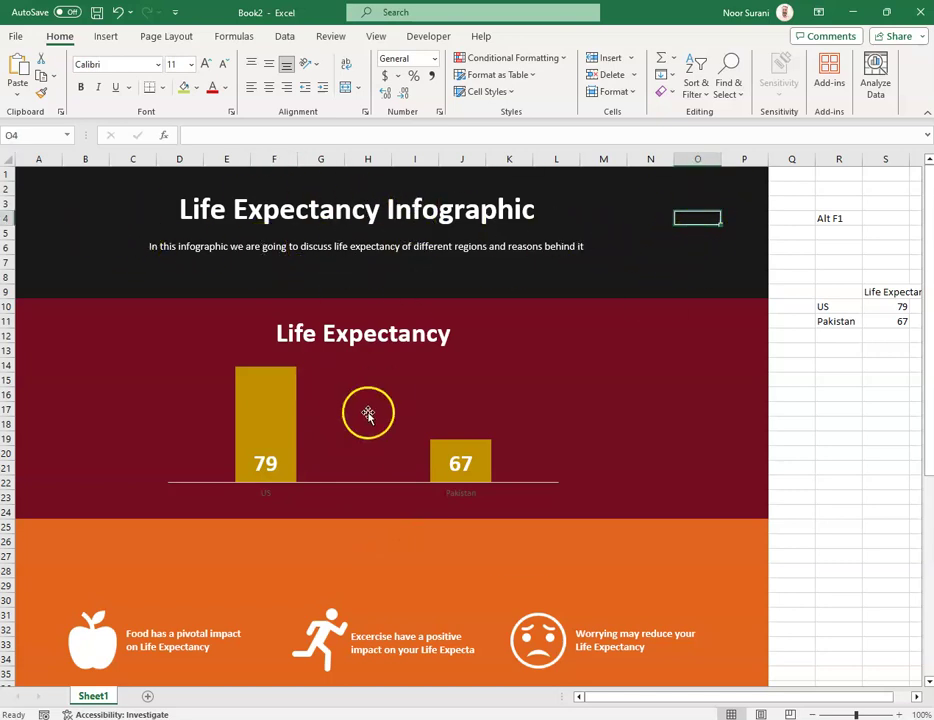
{"action": "scroll", "coordinate": [283, 403], "scroll_direction": "down", "scroll_amount": 2}
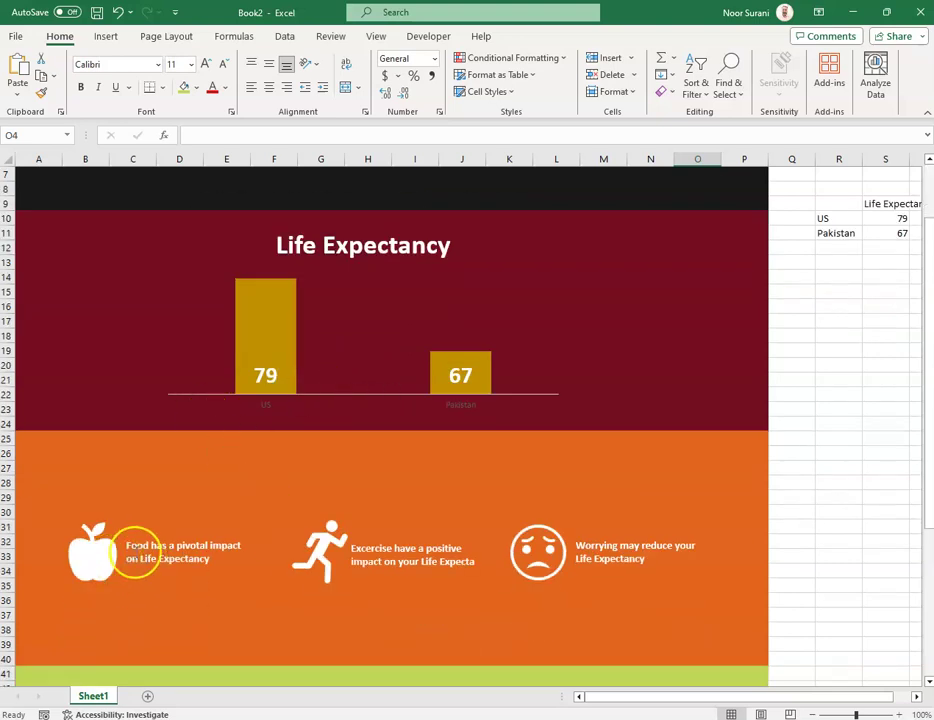
{"action": "scroll", "coordinate": [220, 550], "scroll_direction": "down", "scroll_amount": 7}
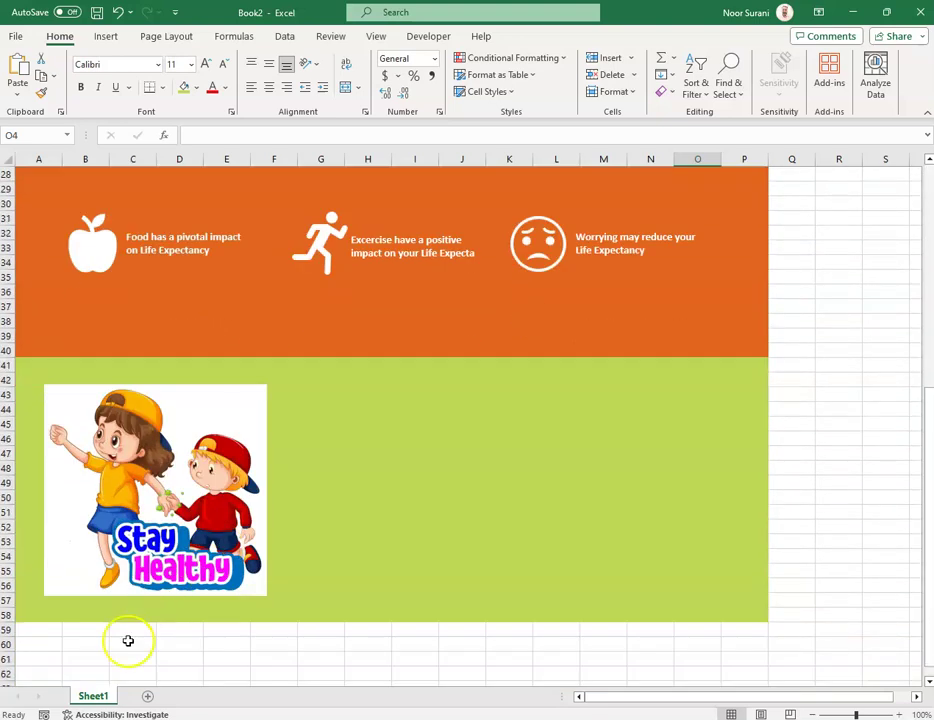